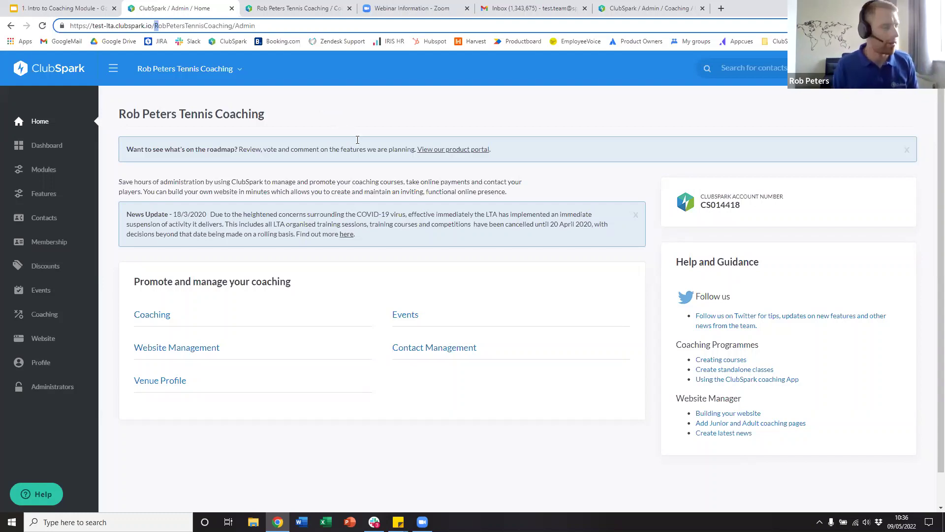
- Go to the Coaching categories page and look over the Junior and Adult categories
click(55, 317)
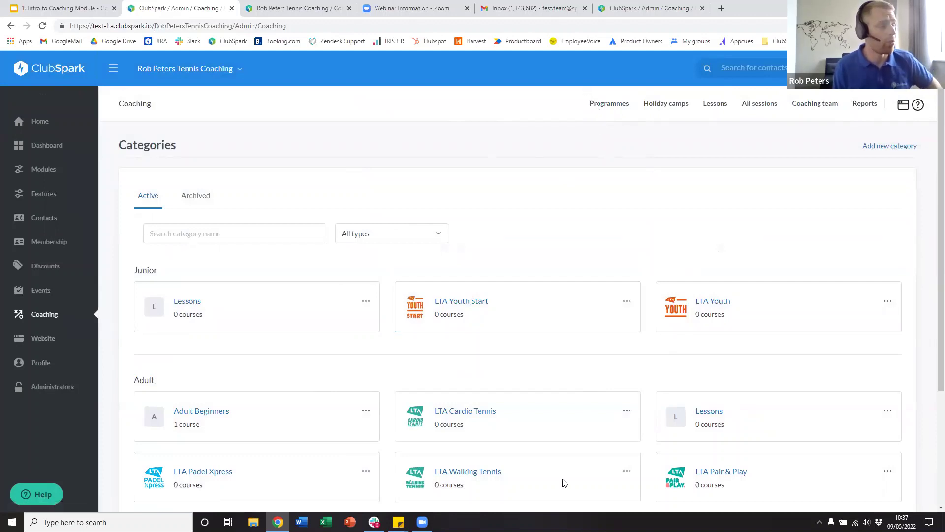
scroll(560, 369, down, 2)
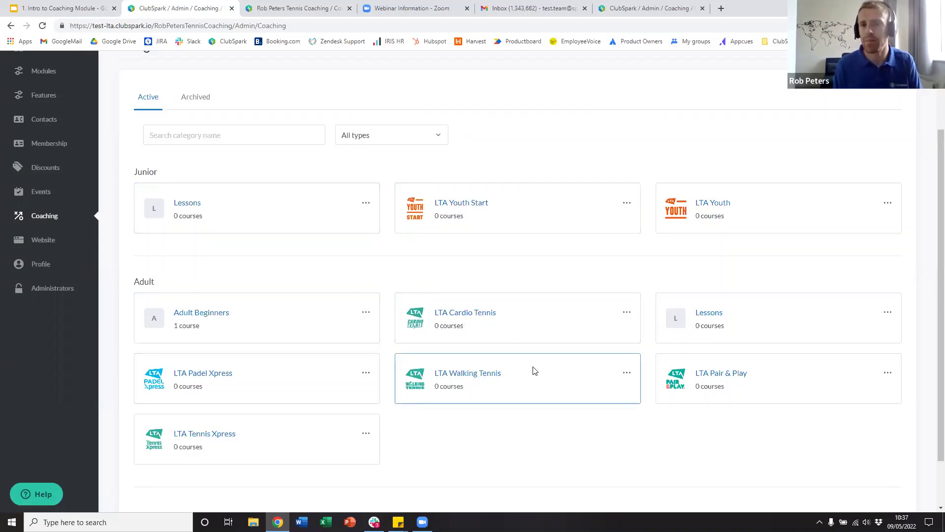
scroll(517, 344, up, 2)
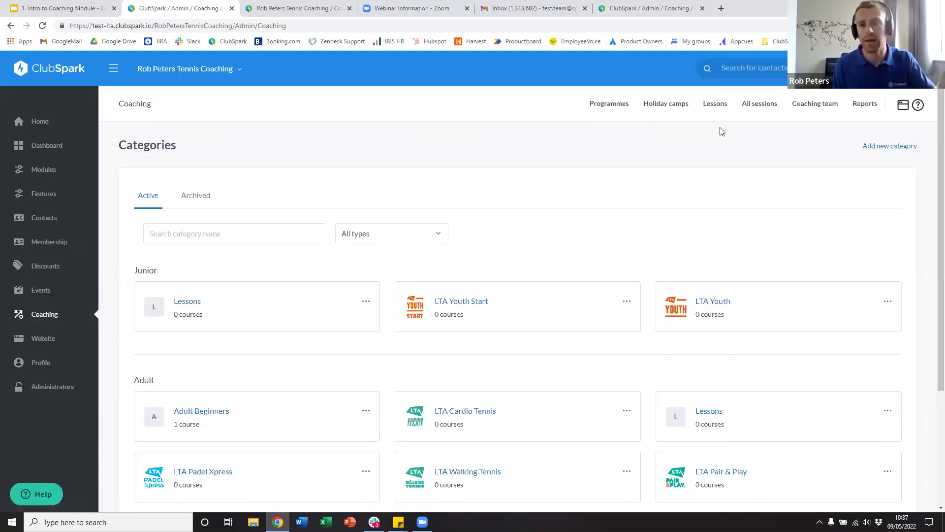
- Review this month's sessions in the All sessions table, then show the Coaching team list
click(766, 113)
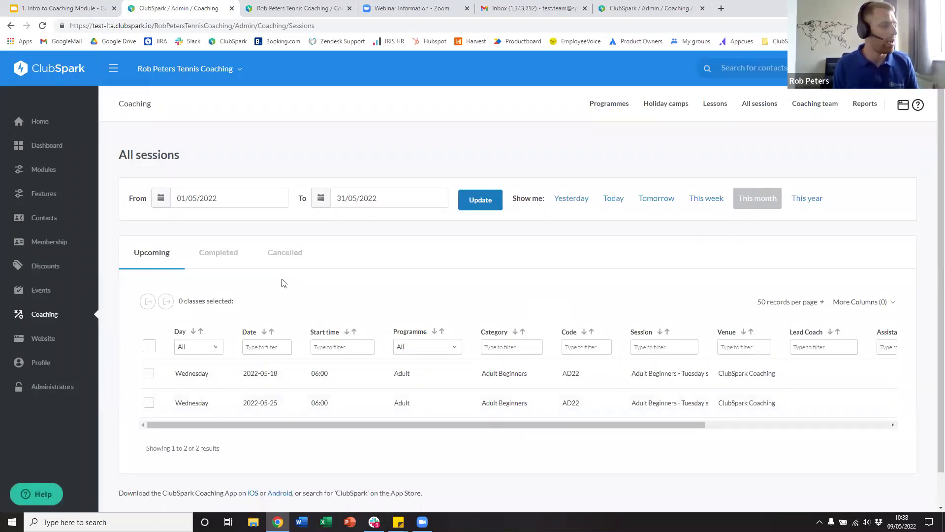
scroll(291, 383, down, 1)
drag(310, 388, 551, 406)
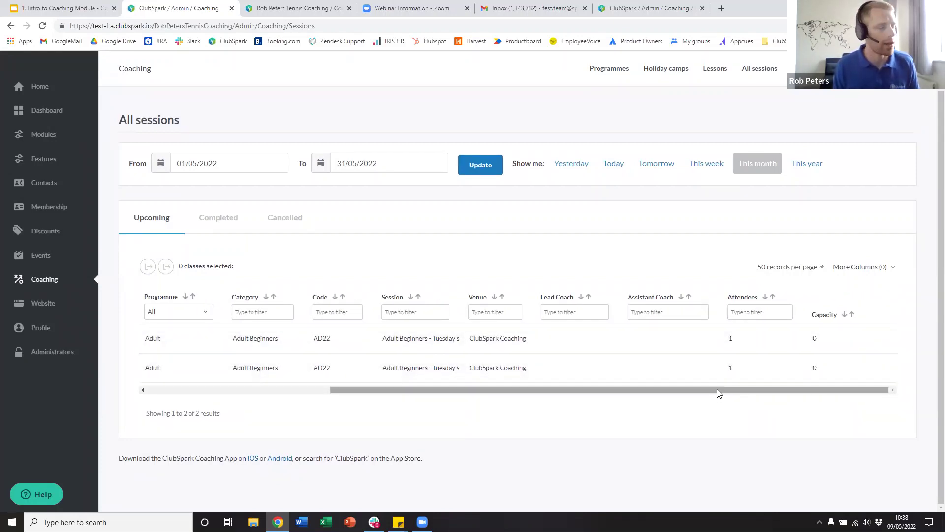
drag(717, 390, 531, 392)
scroll(693, 332, up, 1)
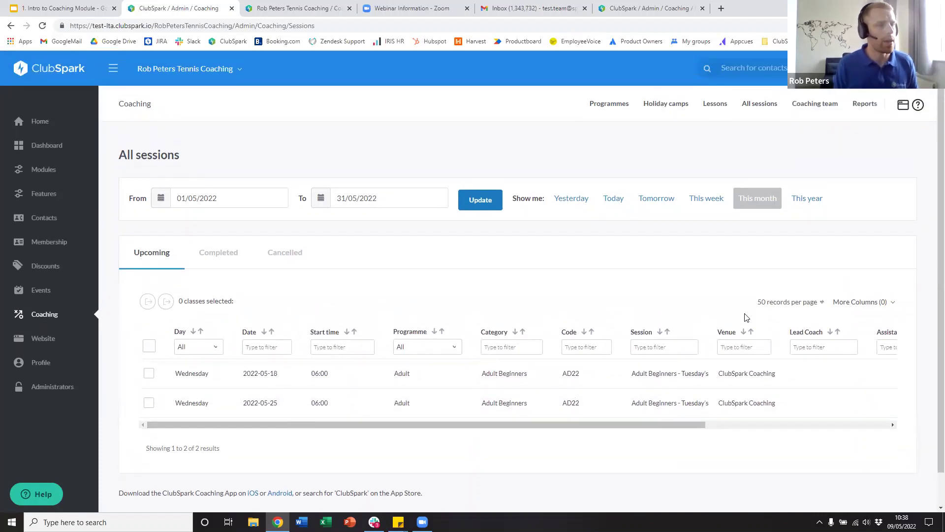
click(820, 111)
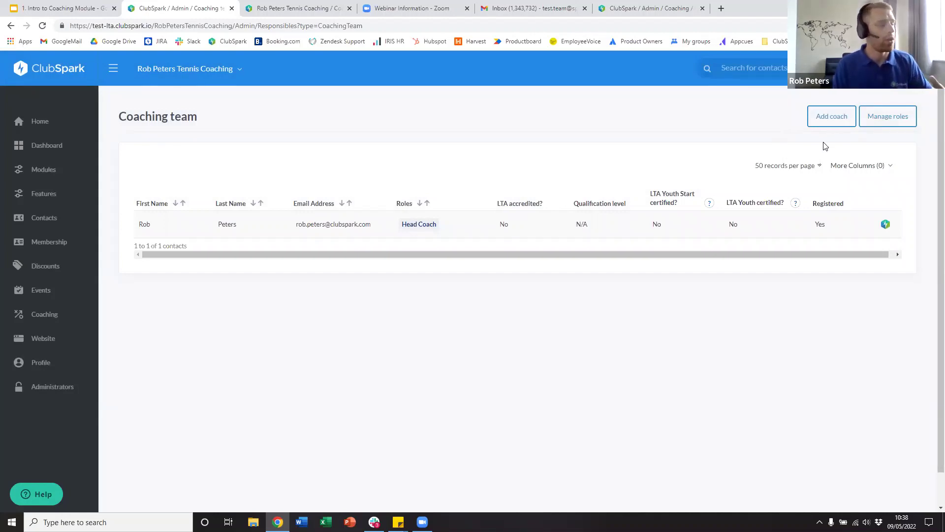
click(831, 118)
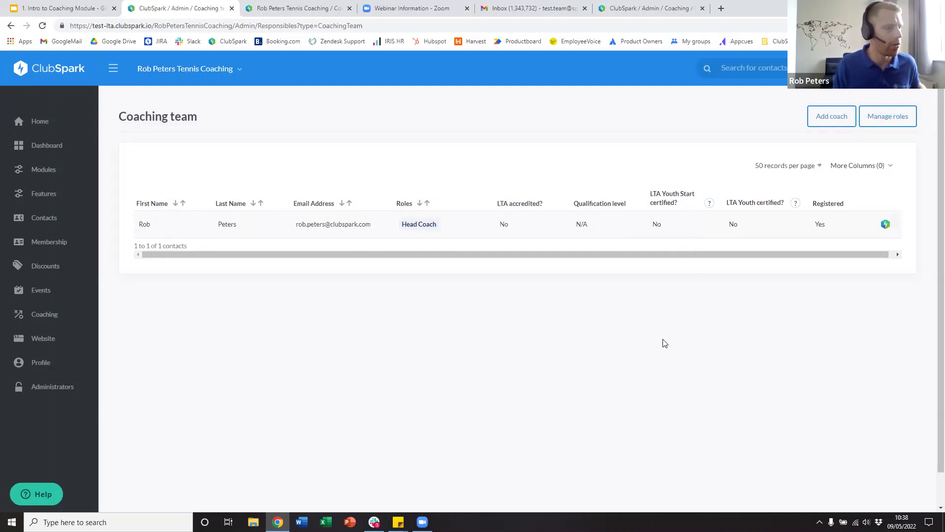
key(ctrl+plus)
key(ctrl+plus)
drag(734, 290, 793, 300)
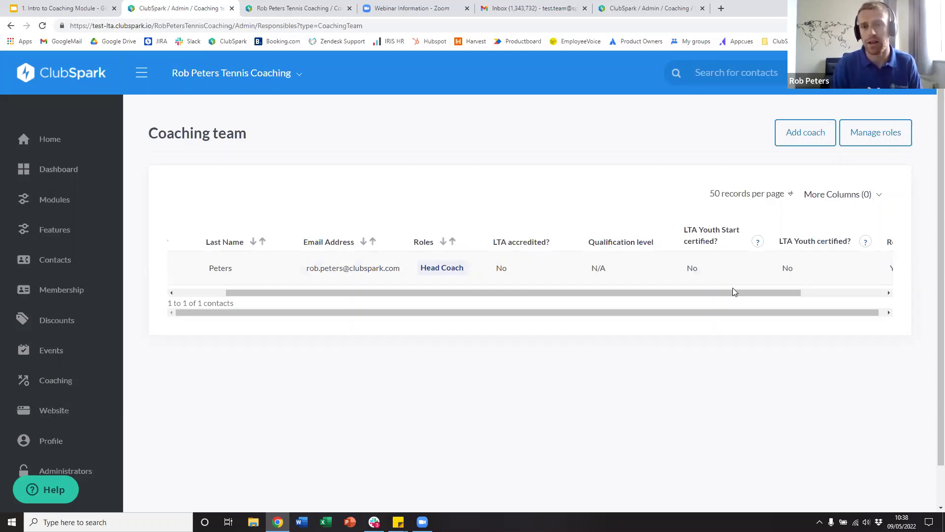
click(792, 134)
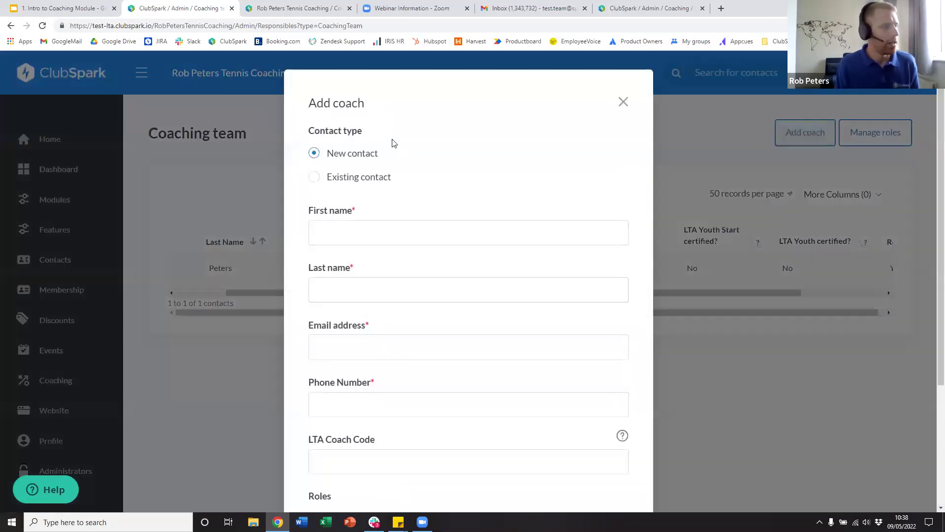
scroll(373, 354, down, 2)
click(373, 353)
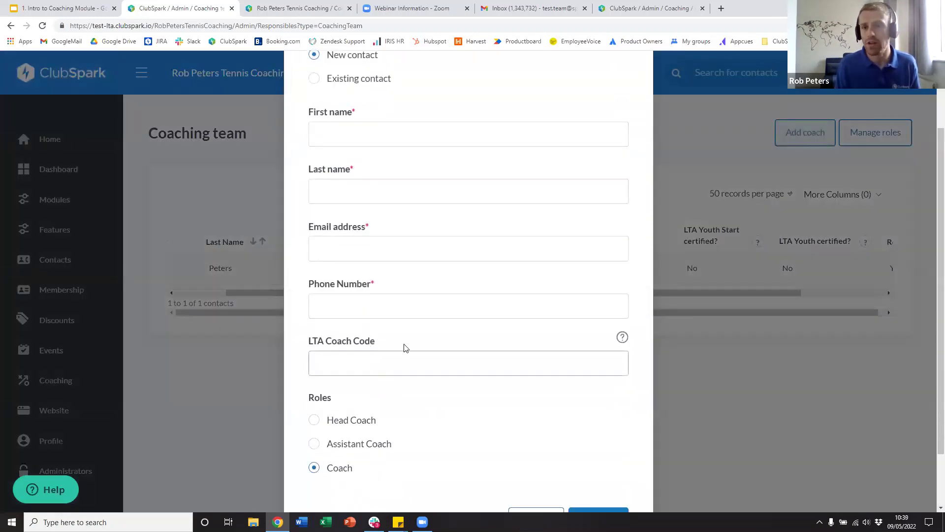
scroll(588, 283, up, 2)
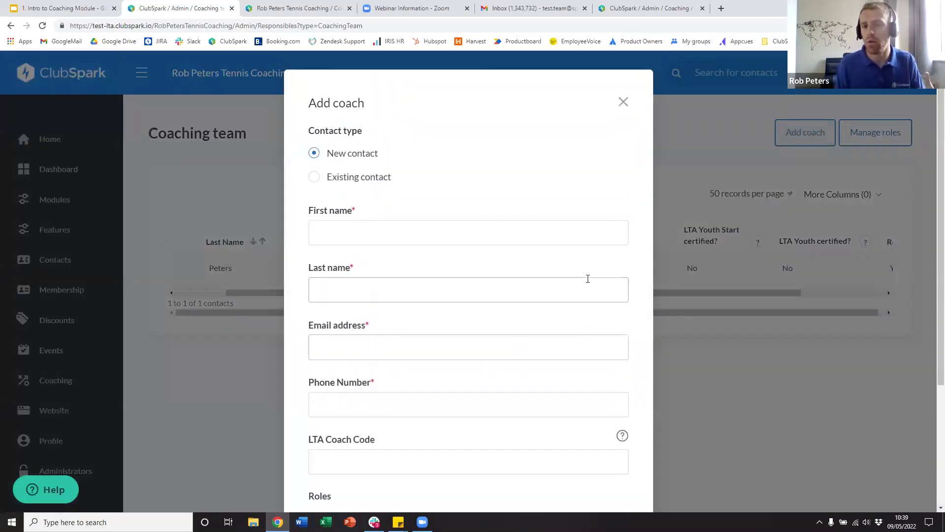
click(623, 103)
drag(747, 292, 837, 292)
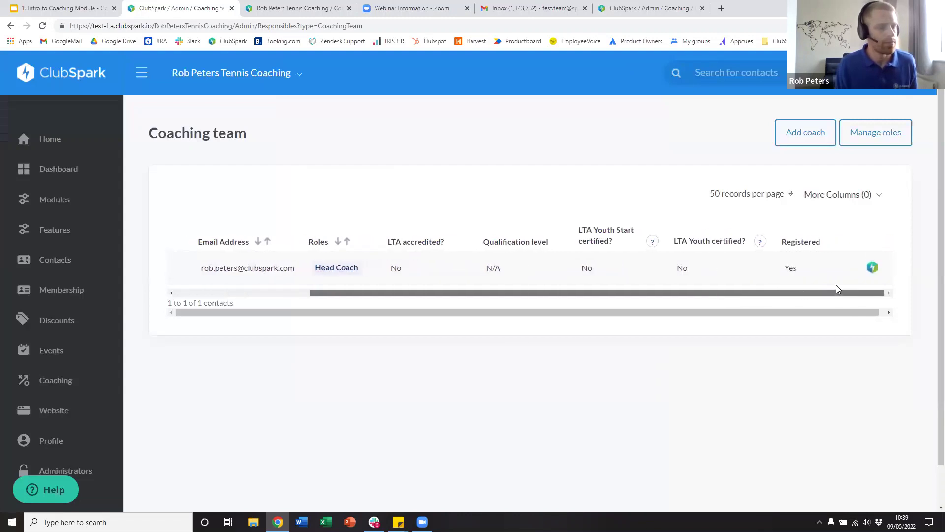
- Open the coaching Reports and look over the Coaches report
click(63, 385)
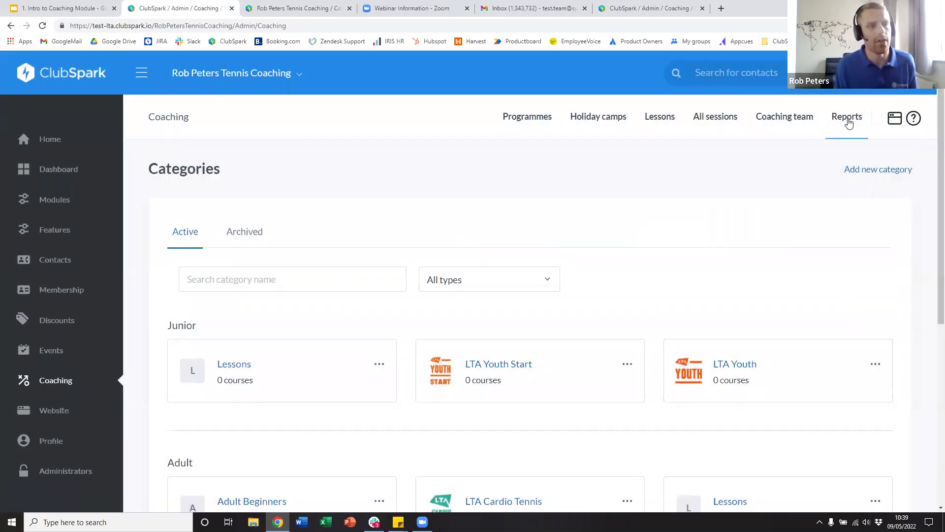
click(847, 129)
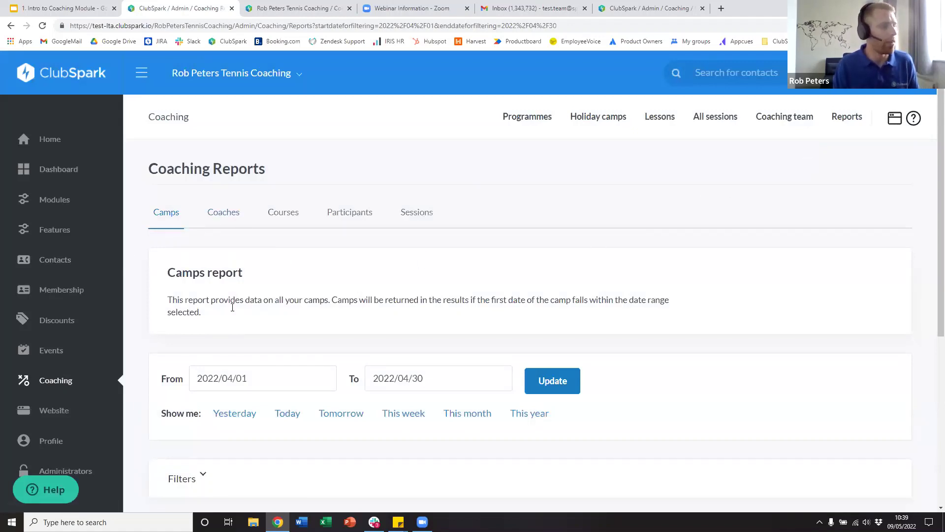
click(236, 218)
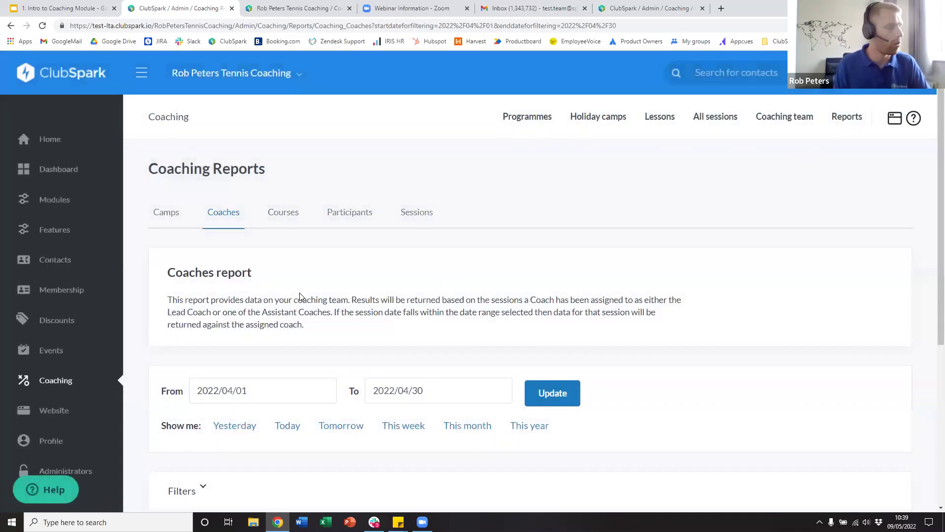
scroll(305, 298, down, 5)
scroll(328, 333, up, 5)
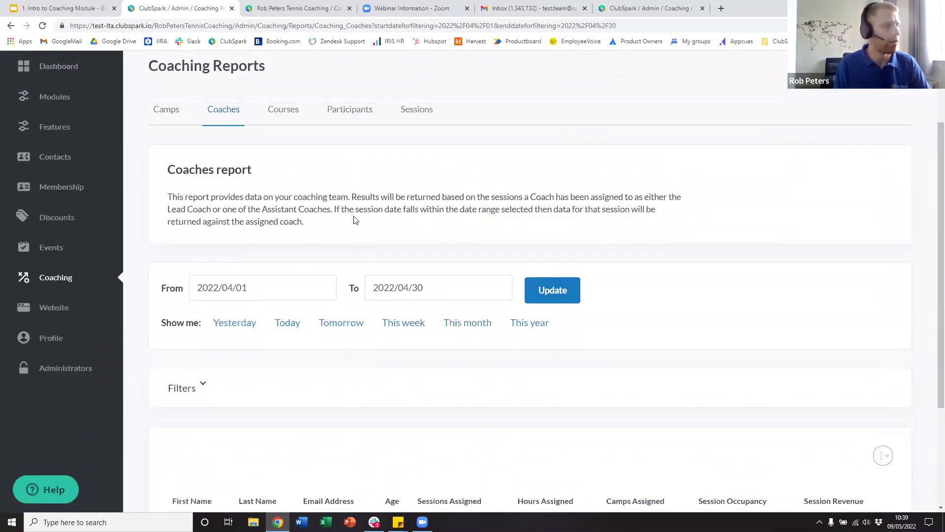
- Check this month's Participants report and the Sessions report, then return to the categories page
click(348, 202)
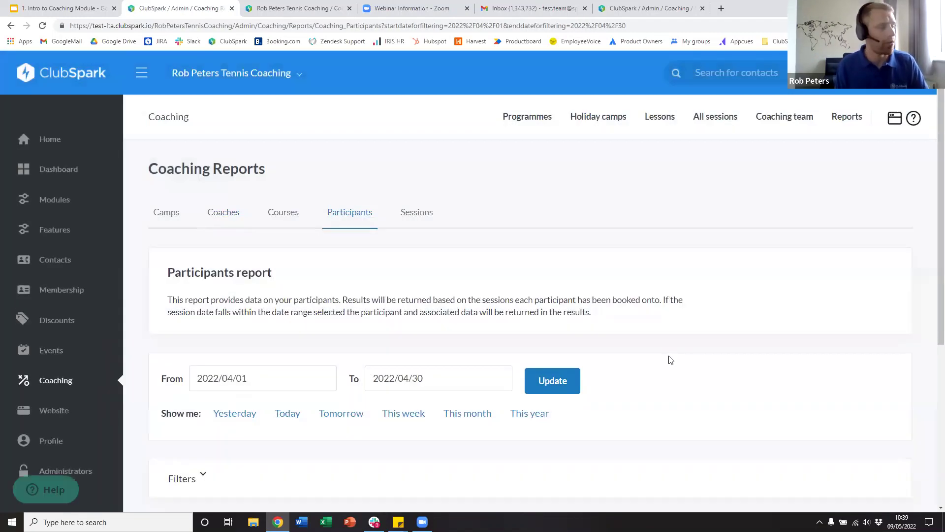
scroll(663, 357, down, 5)
scroll(668, 357, up, 3)
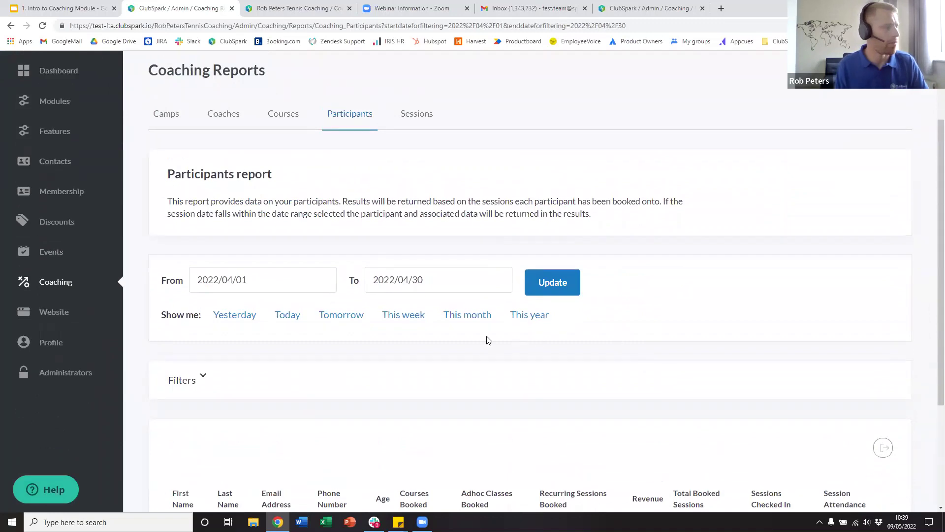
click(469, 315)
scroll(582, 328, down, 3)
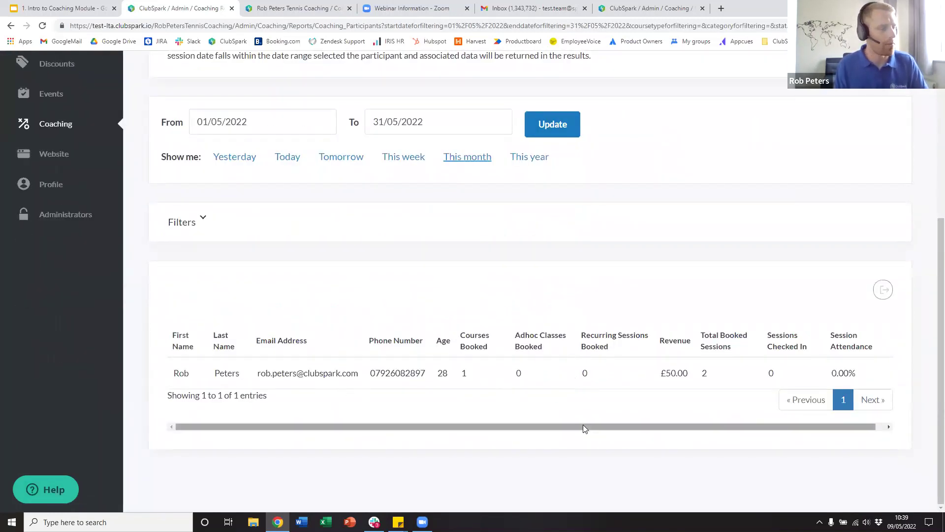
drag(582, 425, 662, 429)
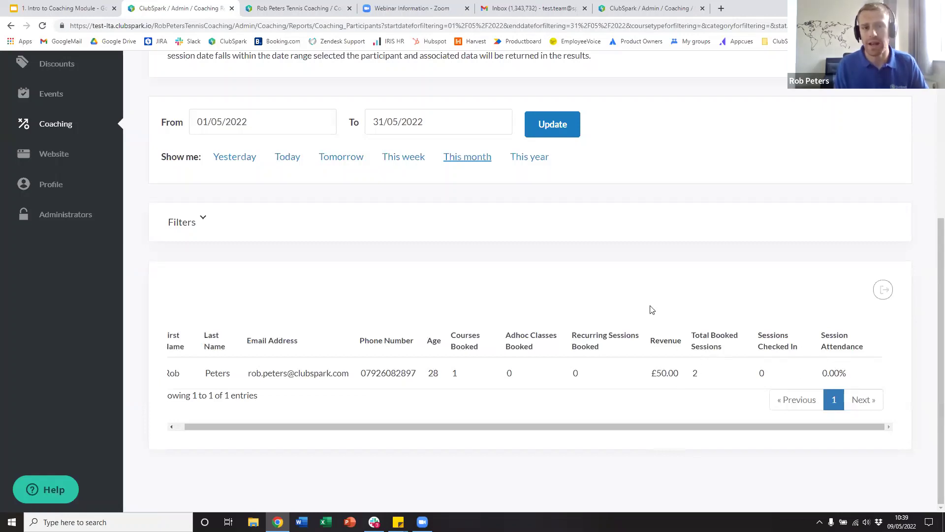
scroll(538, 310, up, 4)
click(419, 164)
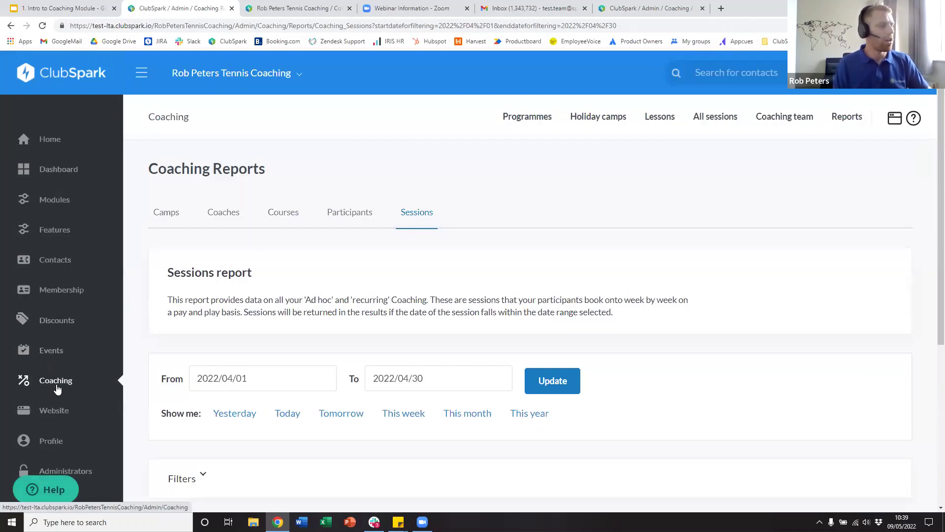
click(56, 385)
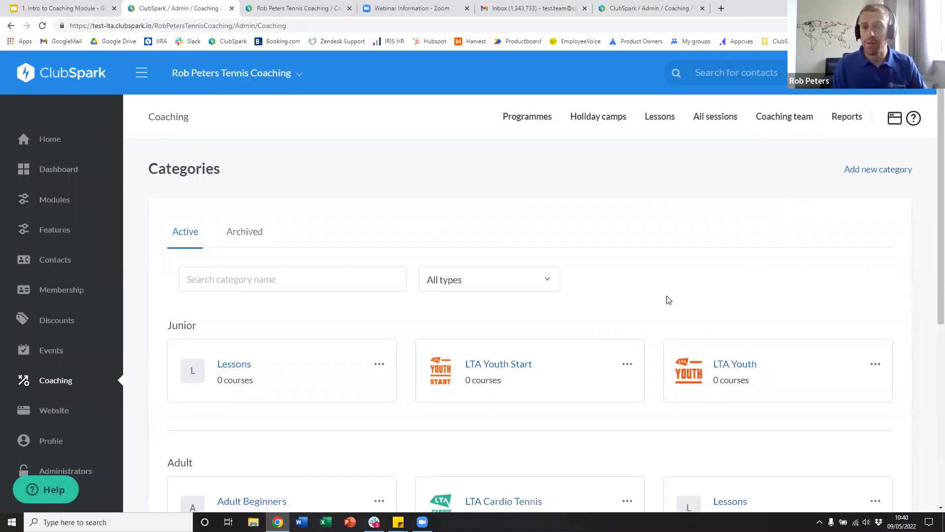
- Start a new course category named 'Adult Advanced'
scroll(672, 305, down, 2)
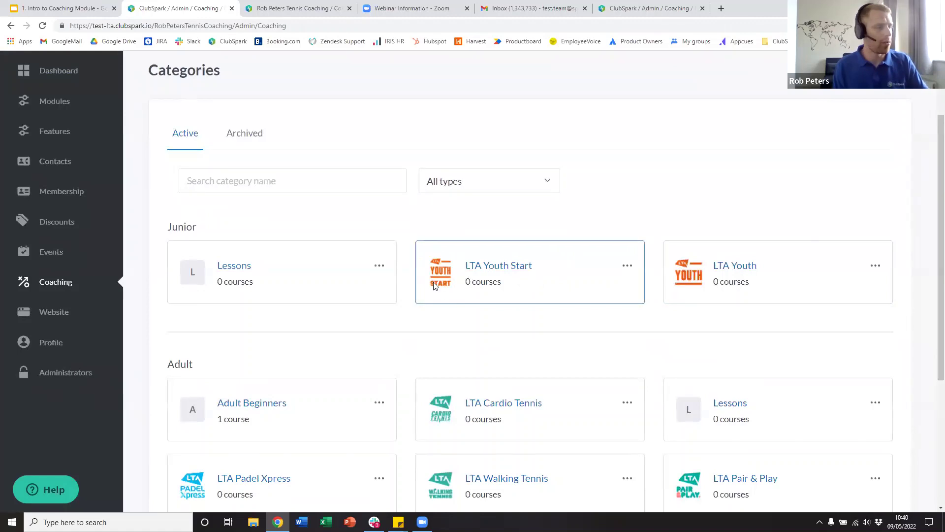
scroll(477, 297, down, 3)
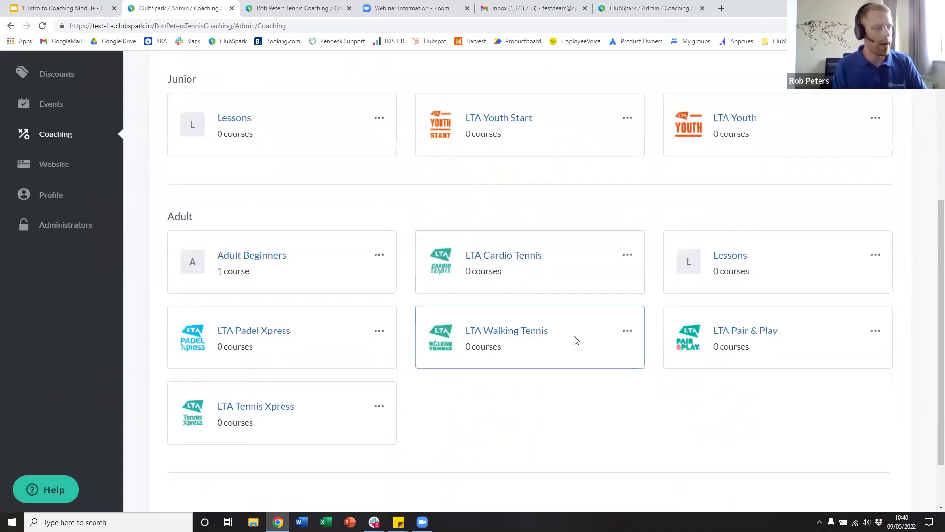
scroll(441, 363, up, 3)
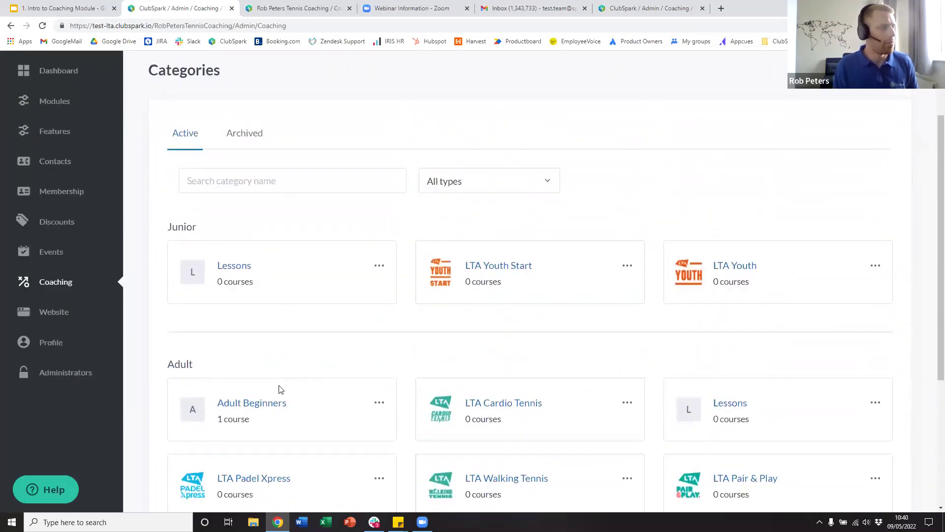
scroll(281, 384, down, 1)
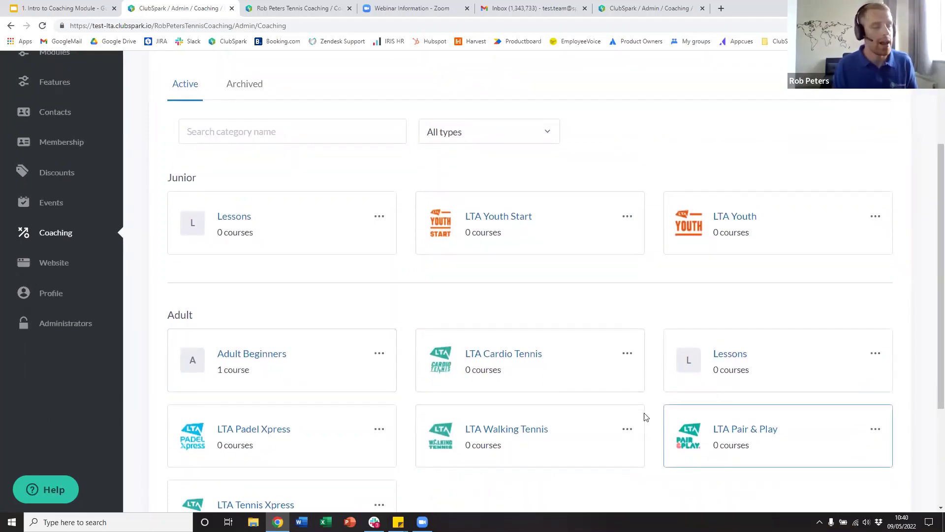
scroll(738, 368, up, 3)
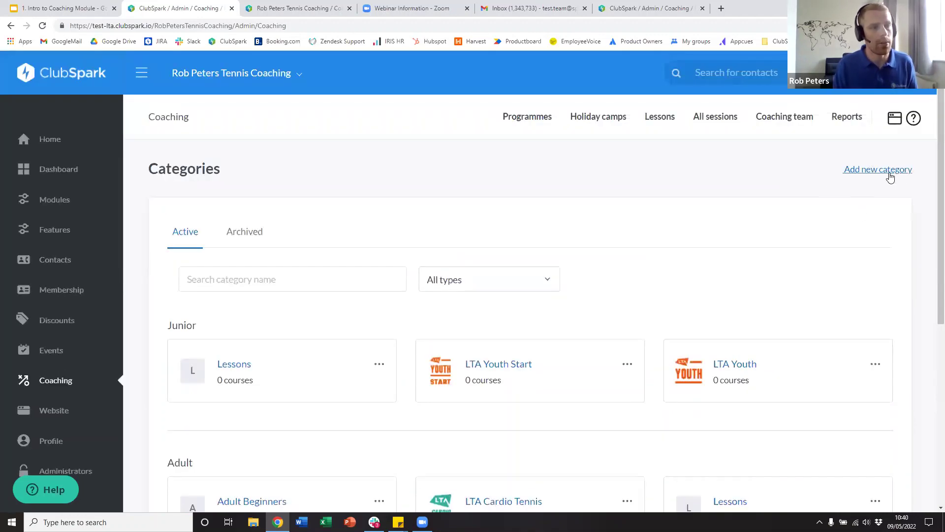
click(879, 172)
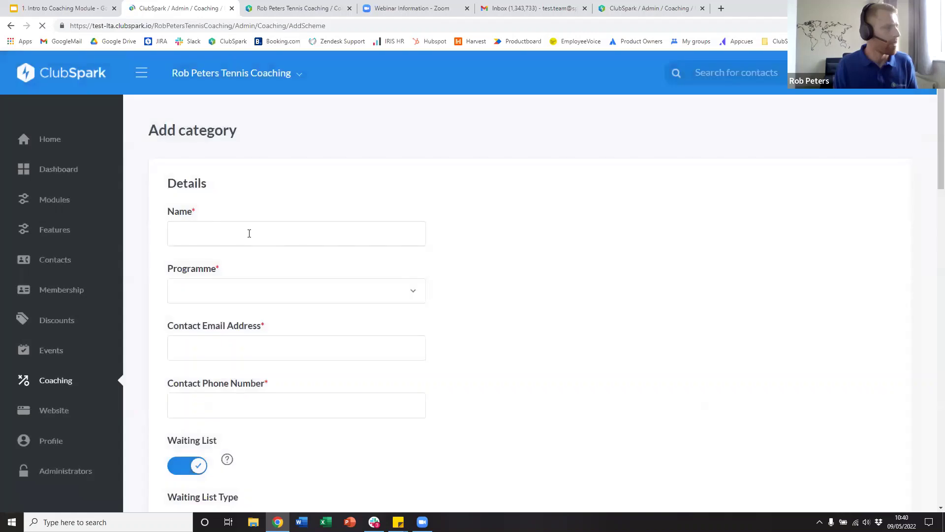
click(254, 237)
text(A)
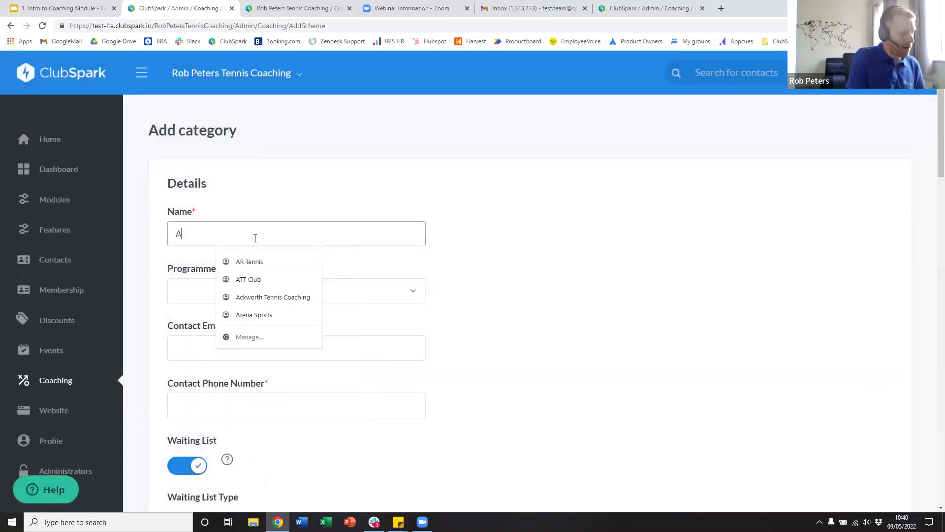
text(dult Adavn)
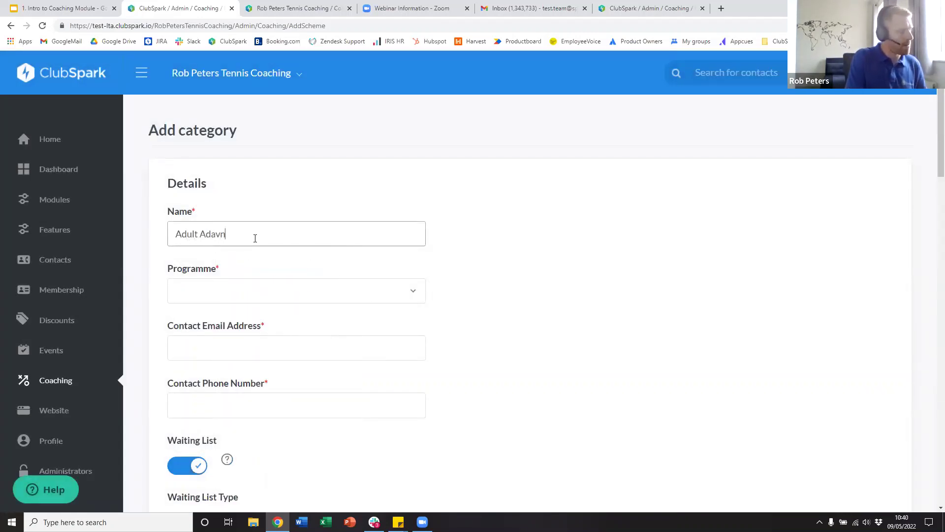
key(BackSpace)
key(BackSpace)
key(BackSpace)
text(van)
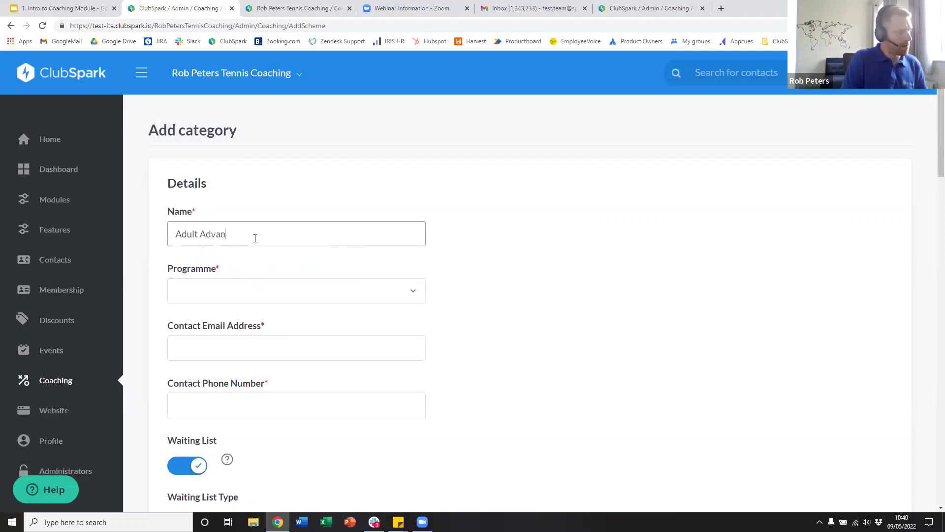
text(ced)
- Assign the Adult Advanced category to the Adult programme
click(269, 291)
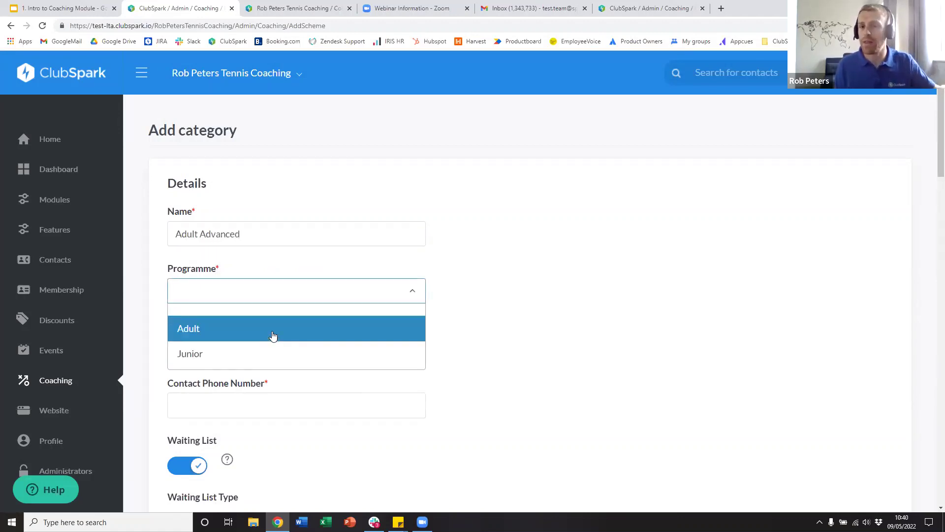
click(256, 334)
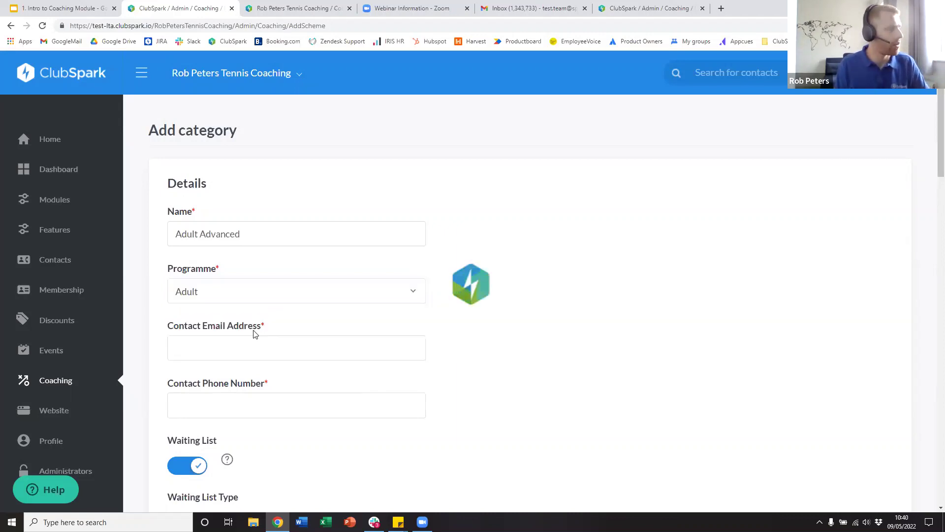
scroll(252, 315, down, 3)
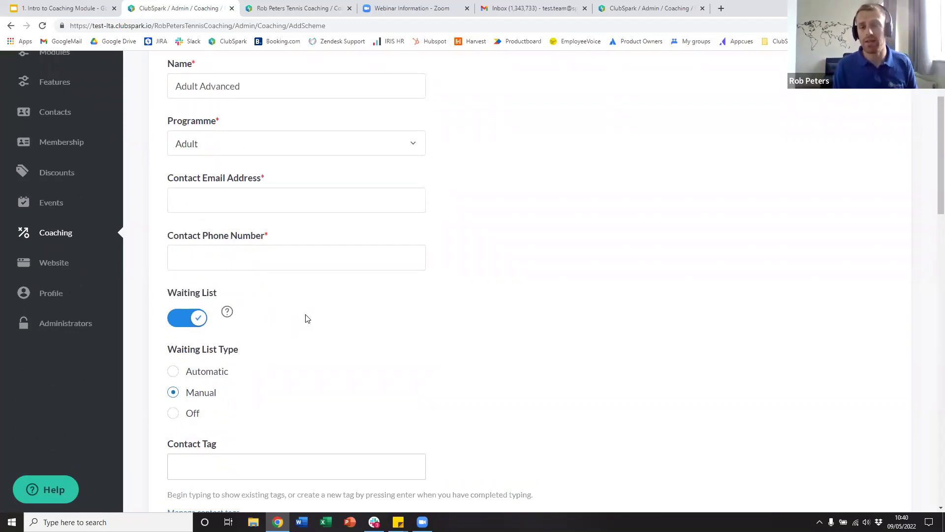
scroll(320, 334, down, 1)
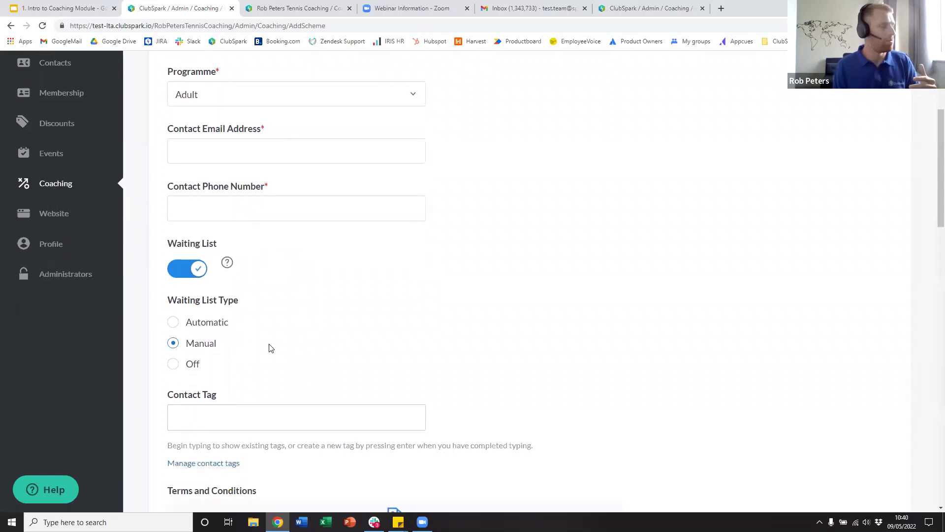
scroll(266, 298, up, 2)
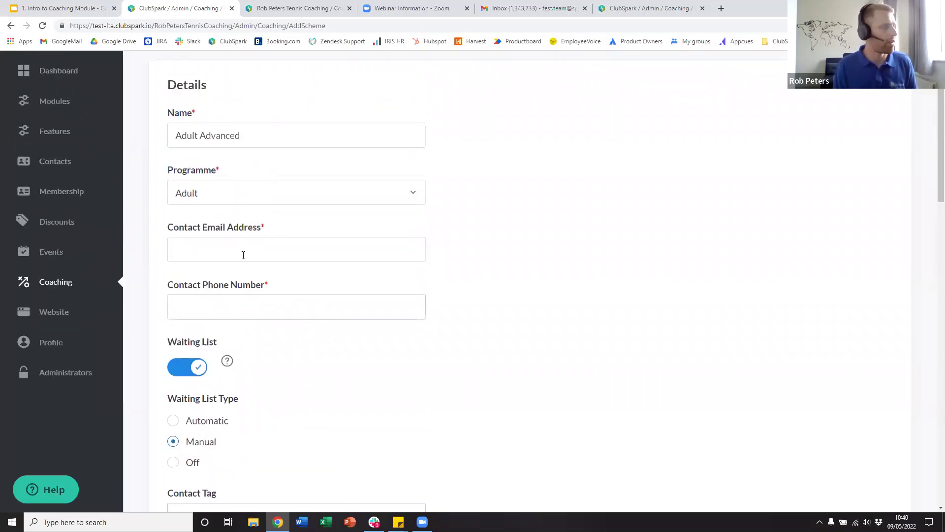
- Autofill the category's contact email and phone, and choose a Manual waiting list
click(244, 258)
click(269, 282)
scroll(276, 374, down, 2)
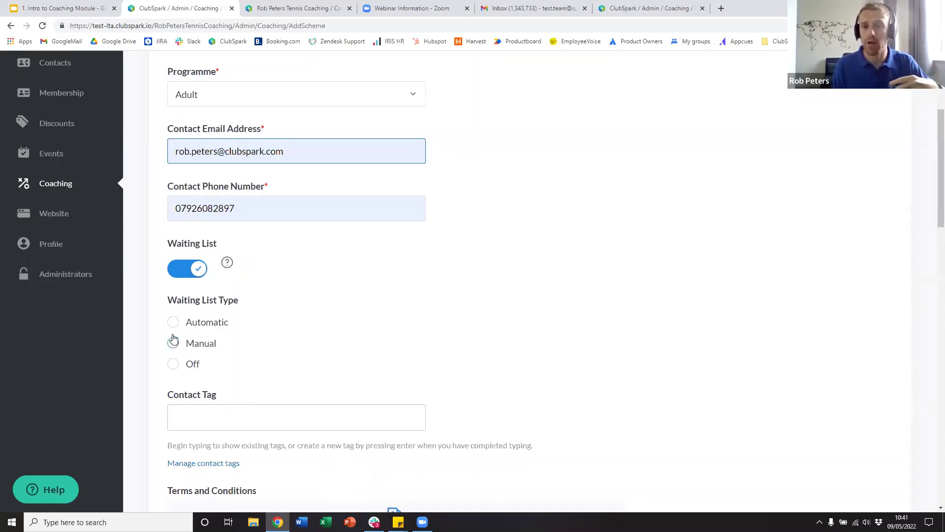
click(173, 342)
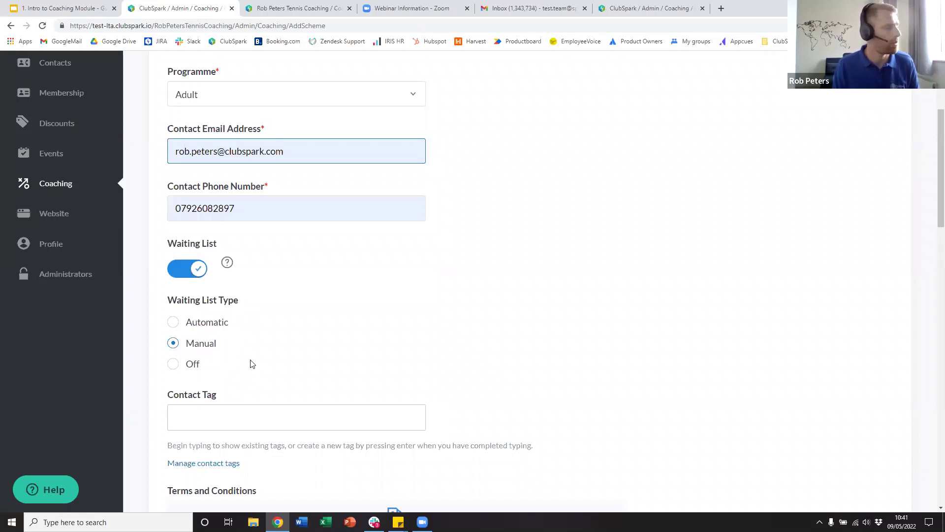
scroll(253, 364, down, 2)
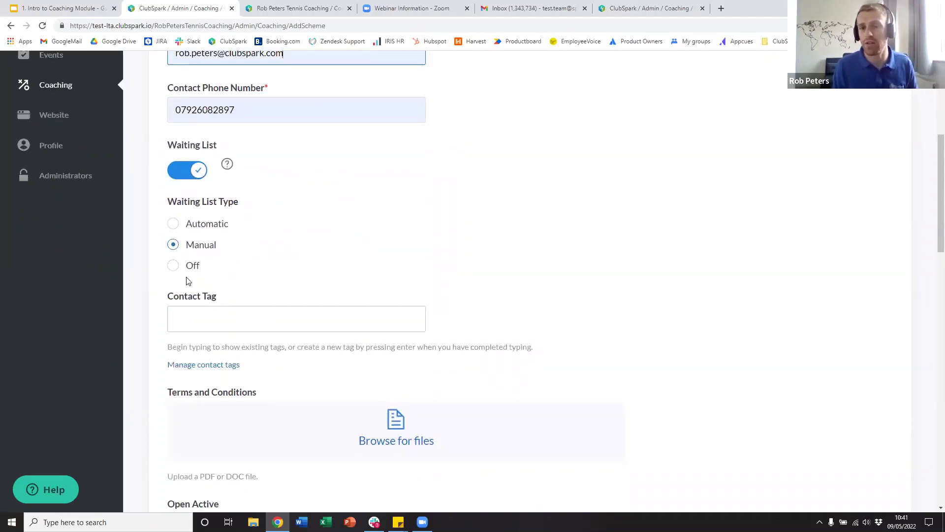
scroll(394, 384, down, 5)
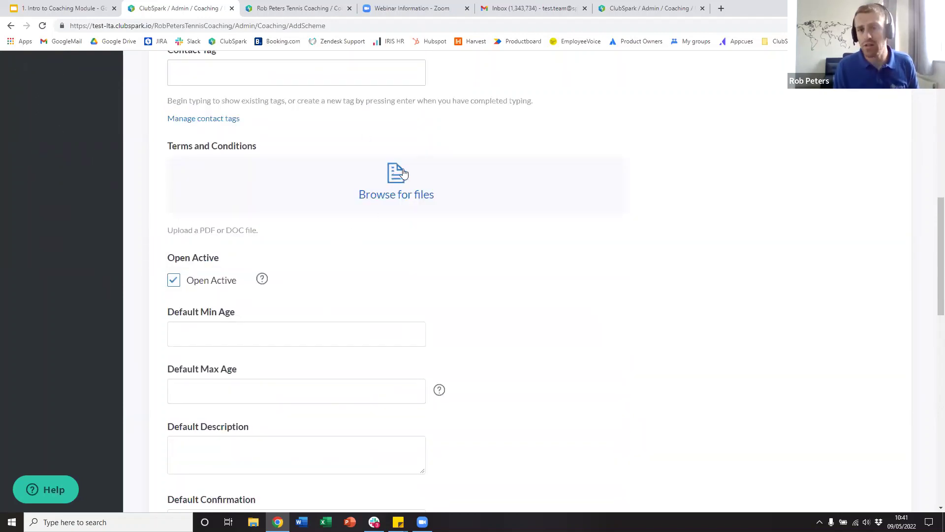
scroll(317, 303, down, 2)
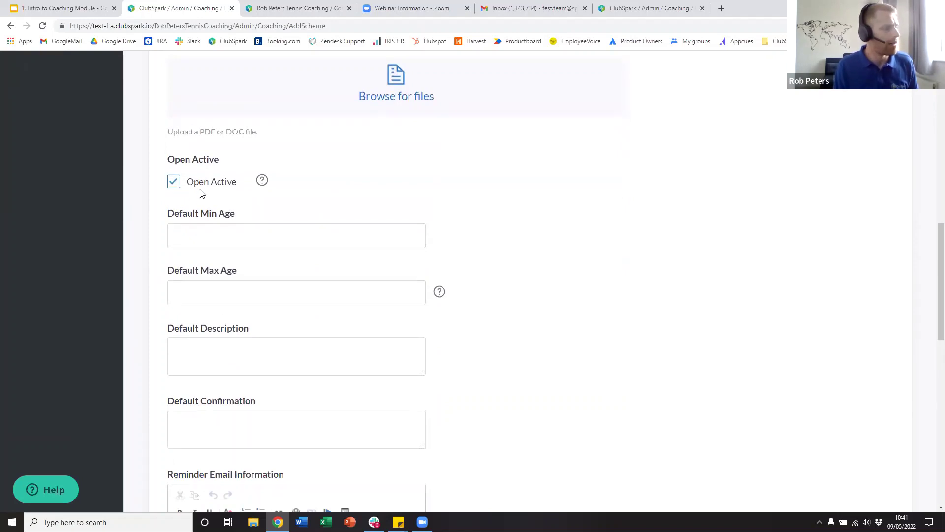
- Read the Open Active help, then set the default minimum age to 18
click(262, 181)
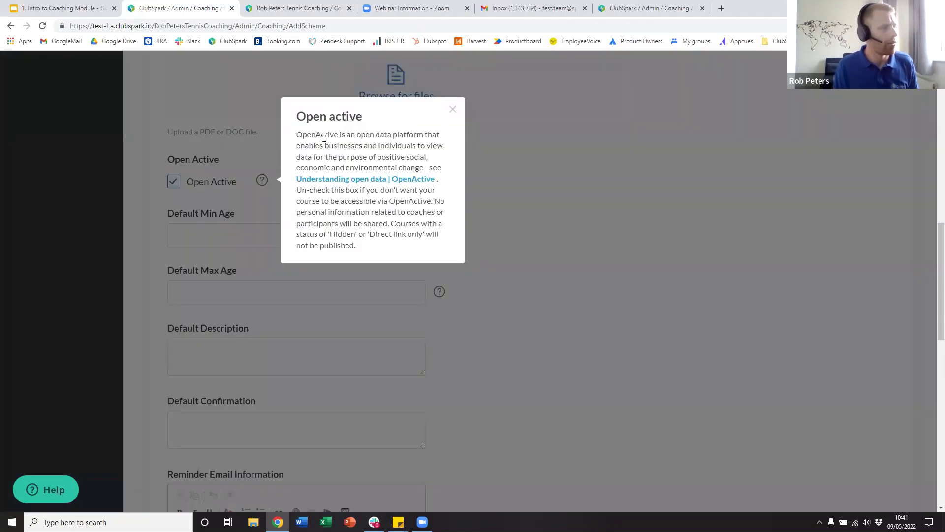
click(452, 109)
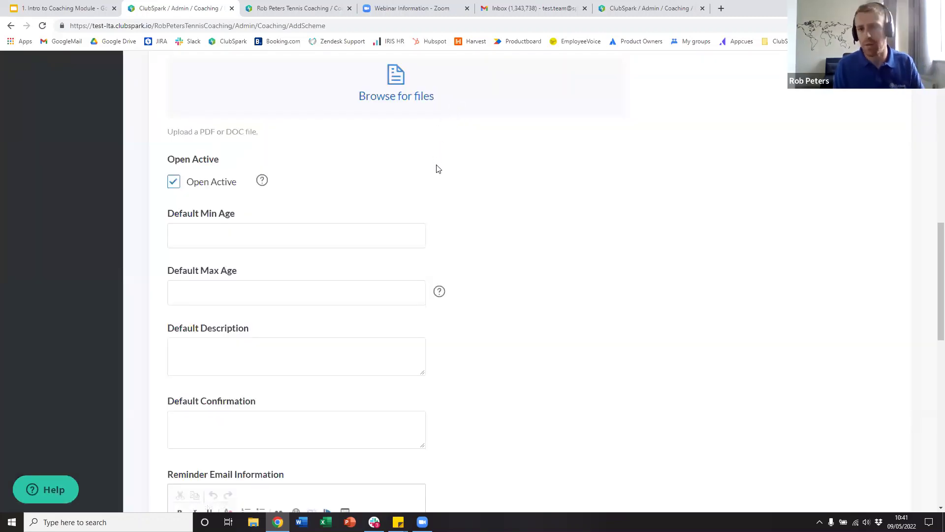
click(409, 225)
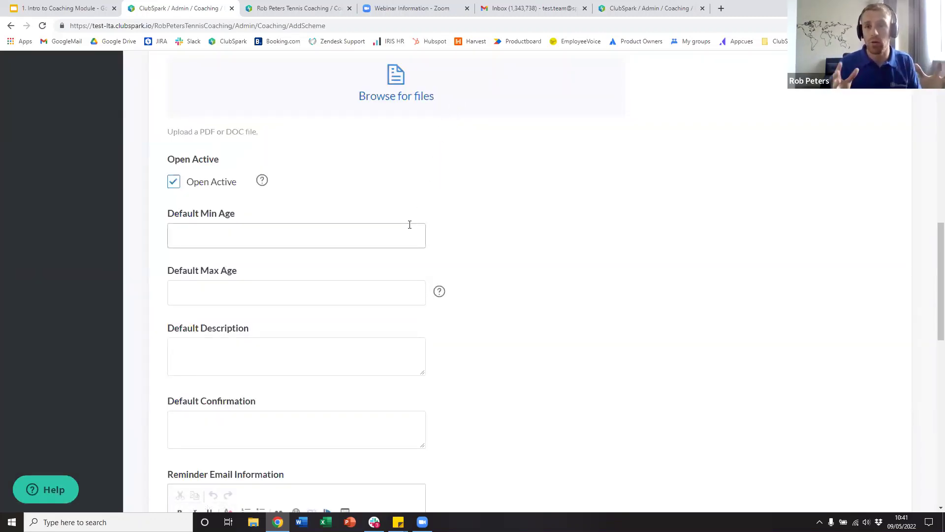
scroll(426, 264, down, 2)
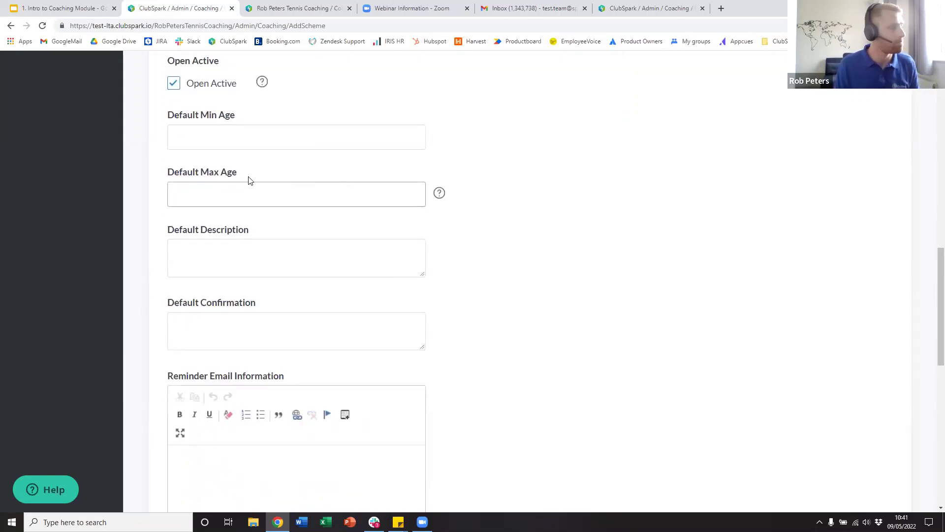
click(202, 136)
text(18)
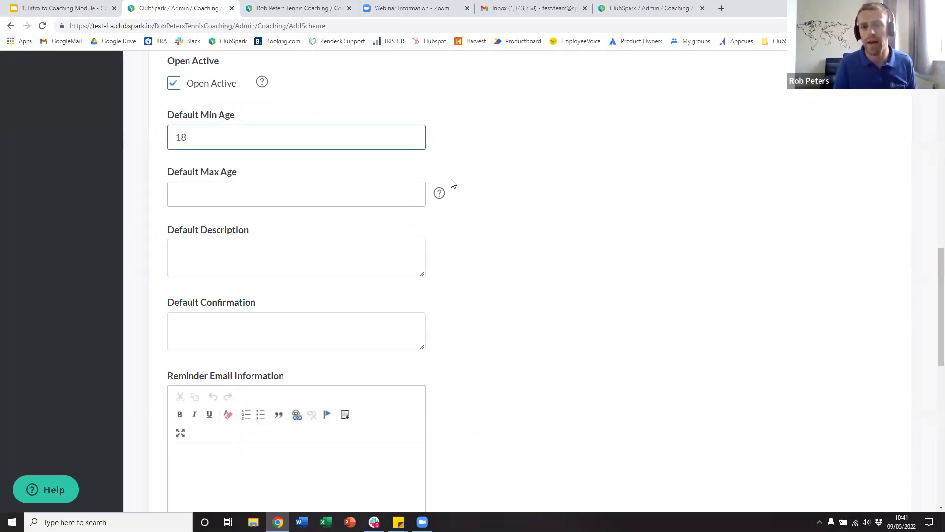
scroll(397, 276, down, 1)
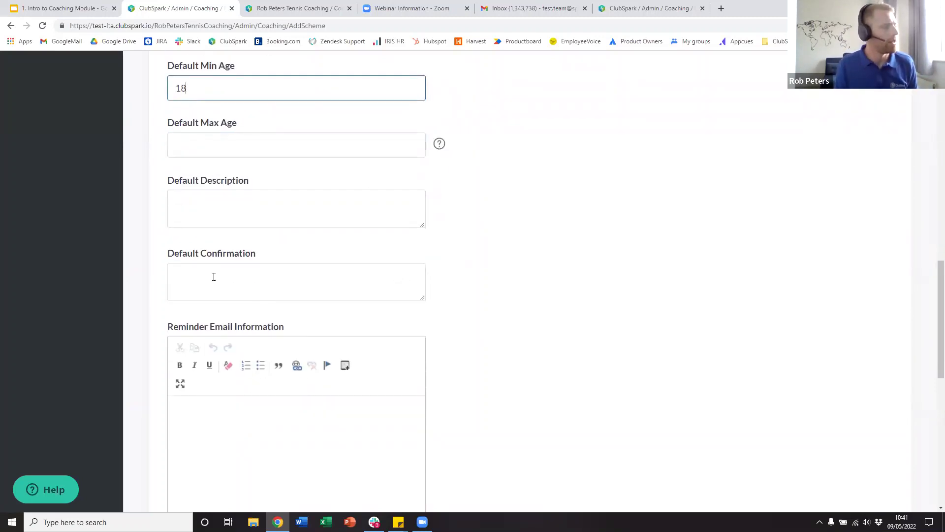
- Enter description 'Adult Advanced', confirmation 'Thank you for booking.' and reminder text 'Thank you'
click(215, 209)
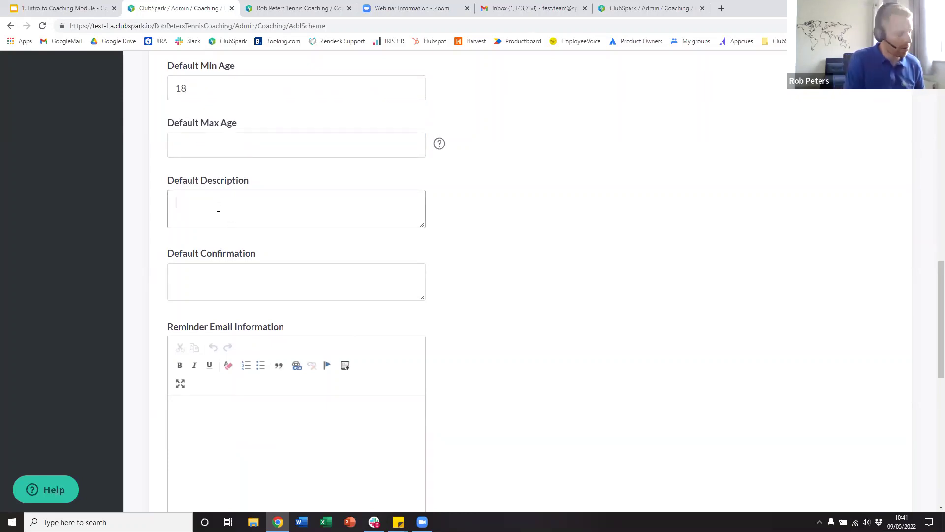
text(Adu)
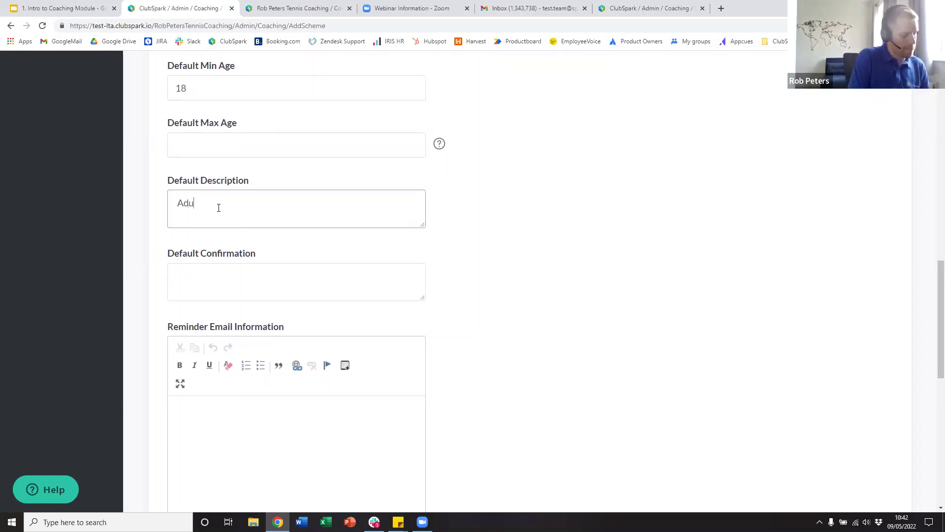
text(lt Advanced)
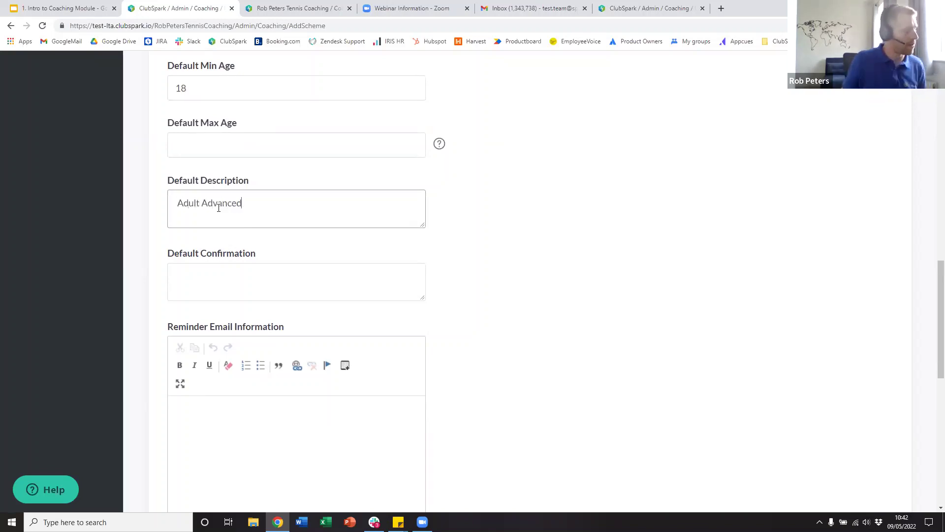
click(227, 270)
text(Thank yo)
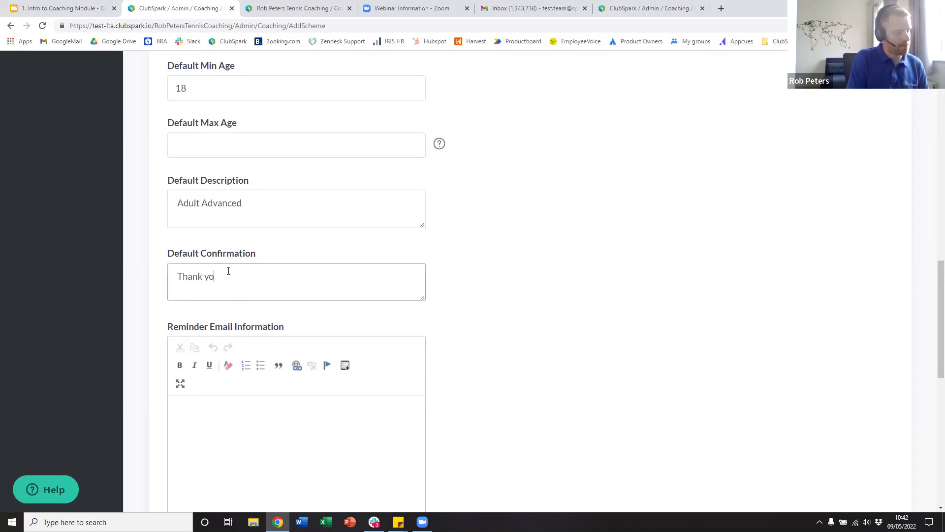
text(u for booking.)
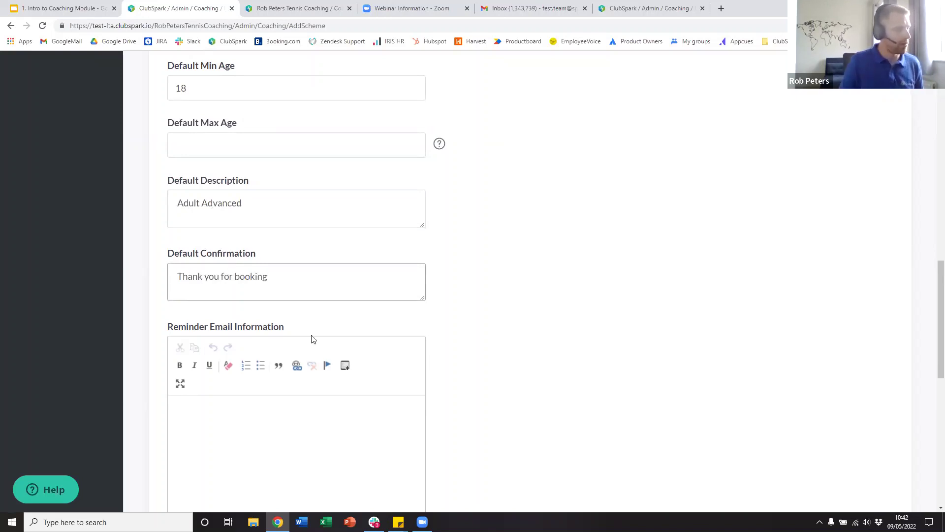
scroll(381, 280, down, 2)
scroll(381, 280, down, 2)
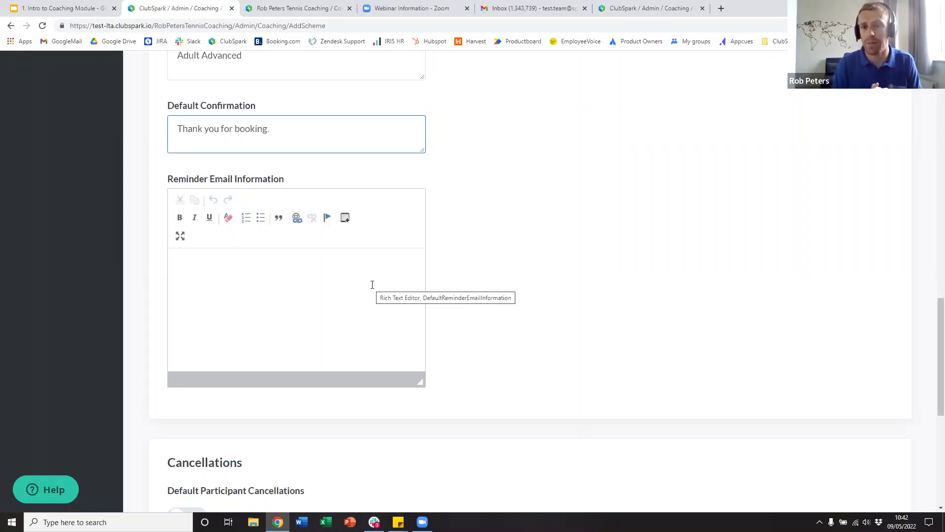
click(316, 324)
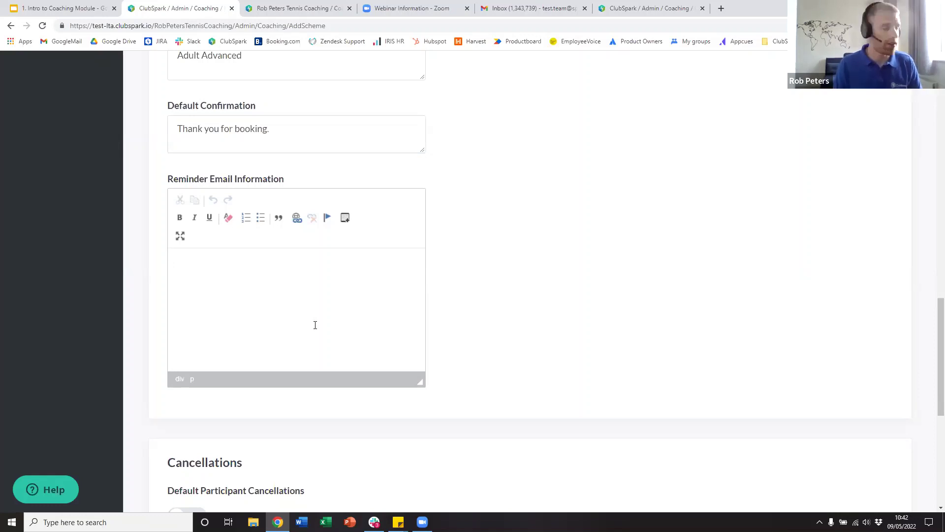
text(Thank you...)
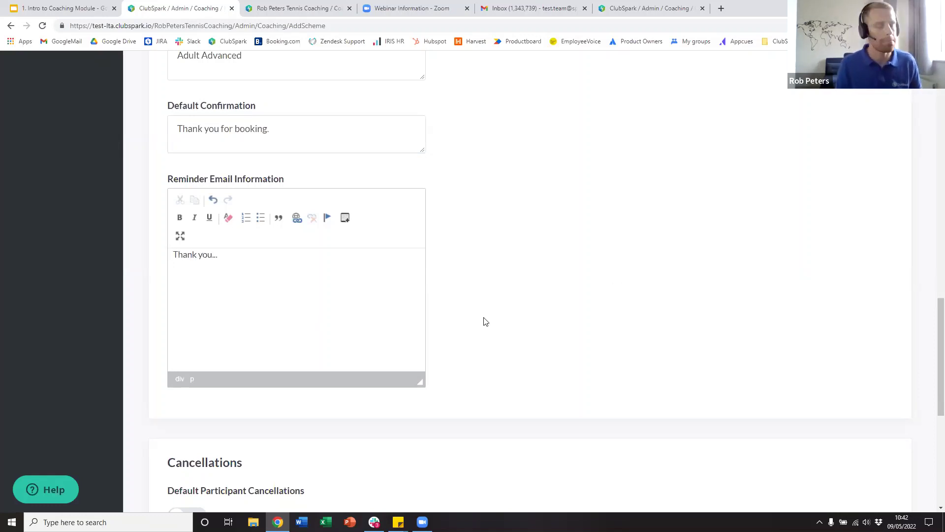
scroll(487, 325, up, 2)
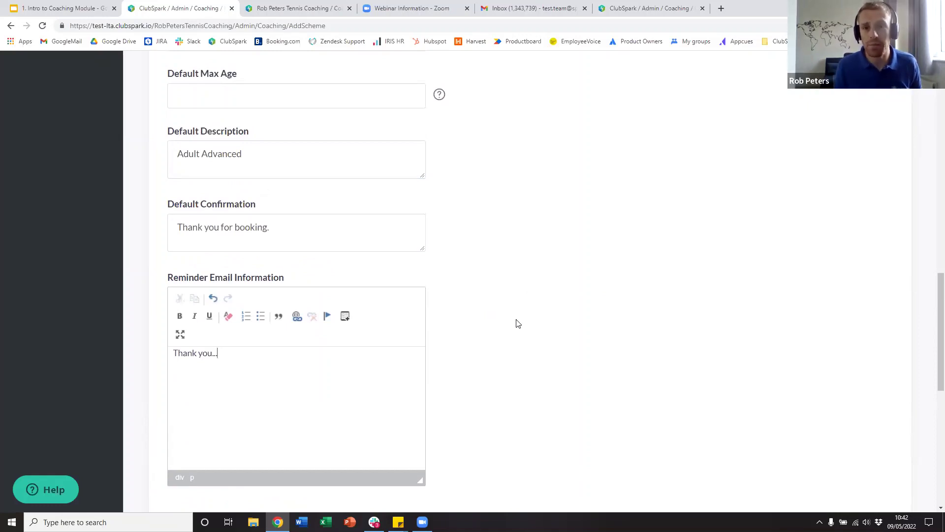
scroll(522, 325, up, 6)
scroll(526, 335, up, 3)
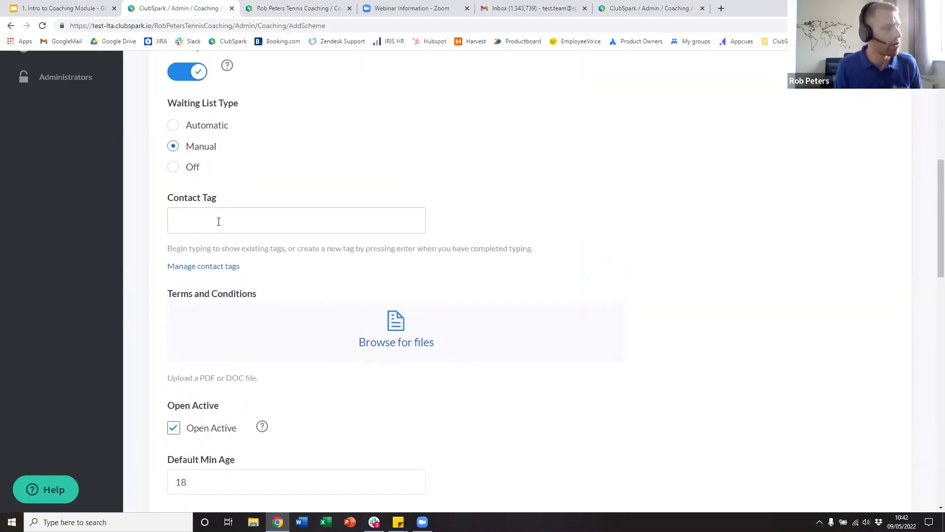
scroll(133, 210, up, 8)
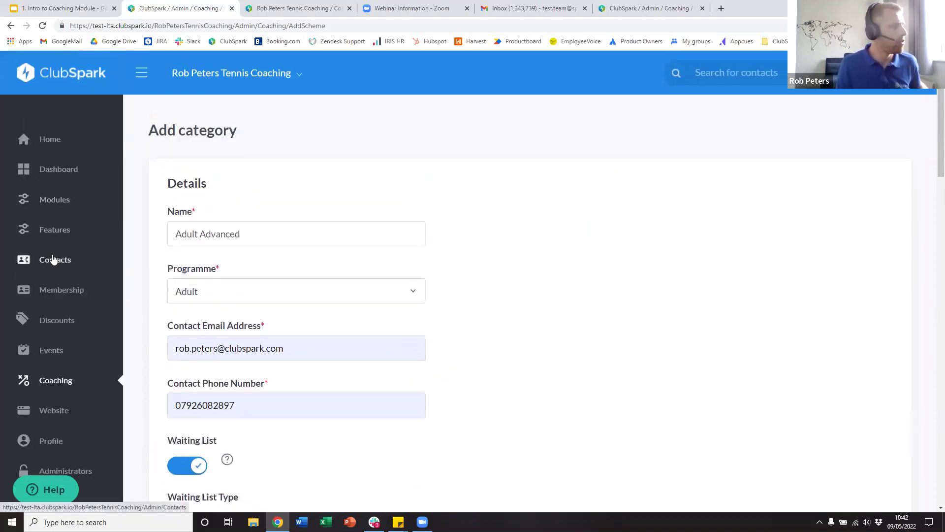
- Open Contacts in a new tab and show the tags available in its filter
middle_click(53, 260)
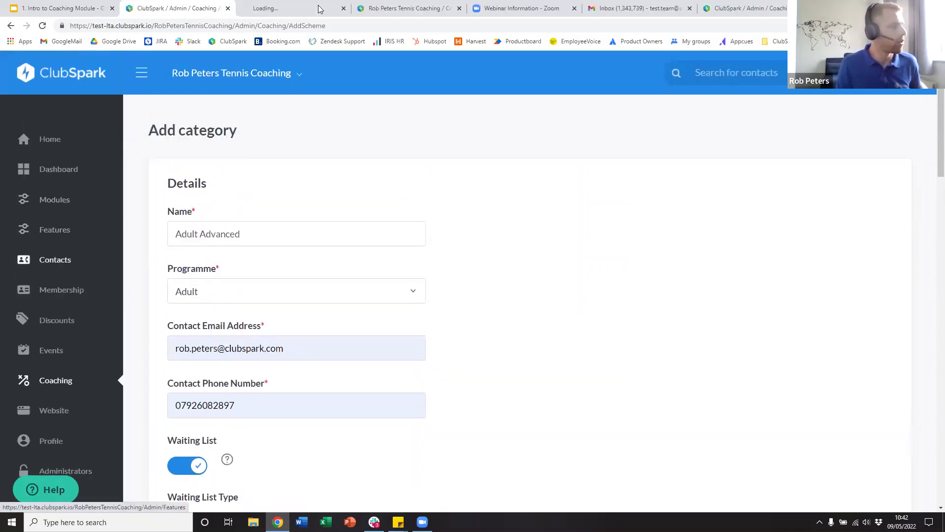
click(286, 8)
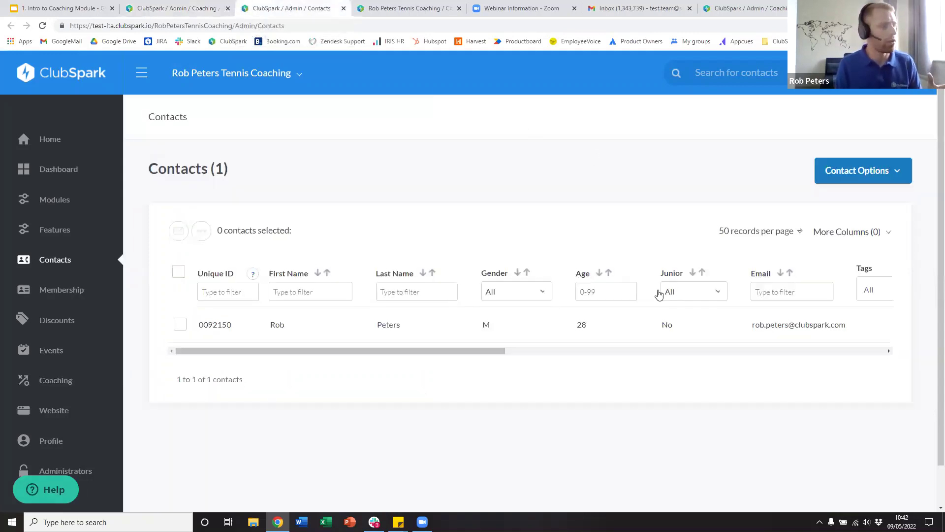
drag(471, 351, 580, 351)
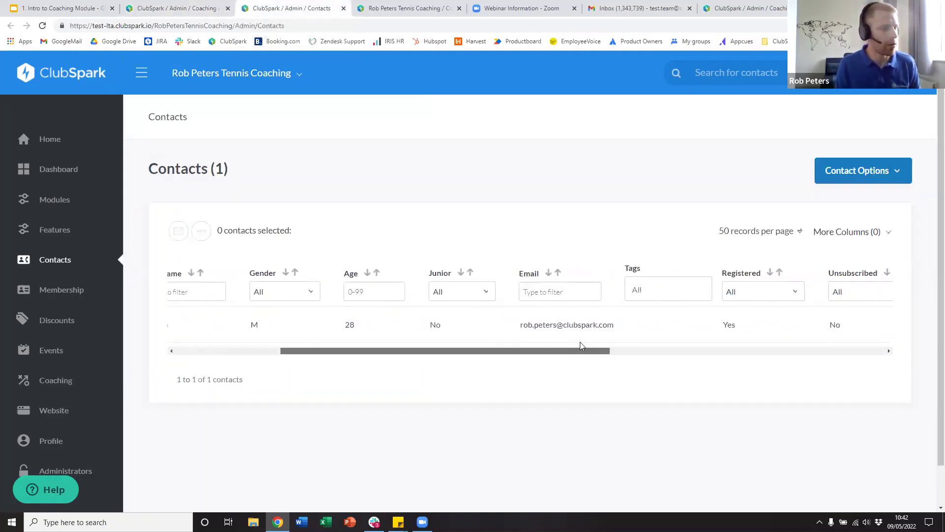
click(631, 292)
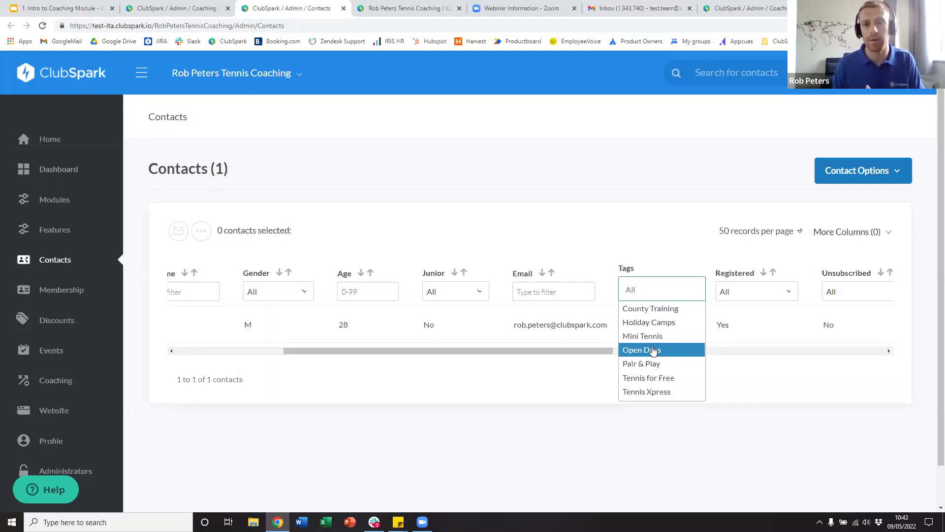
- Back on the Add category form, tag the category with Tennis Xpress
click(177, 8)
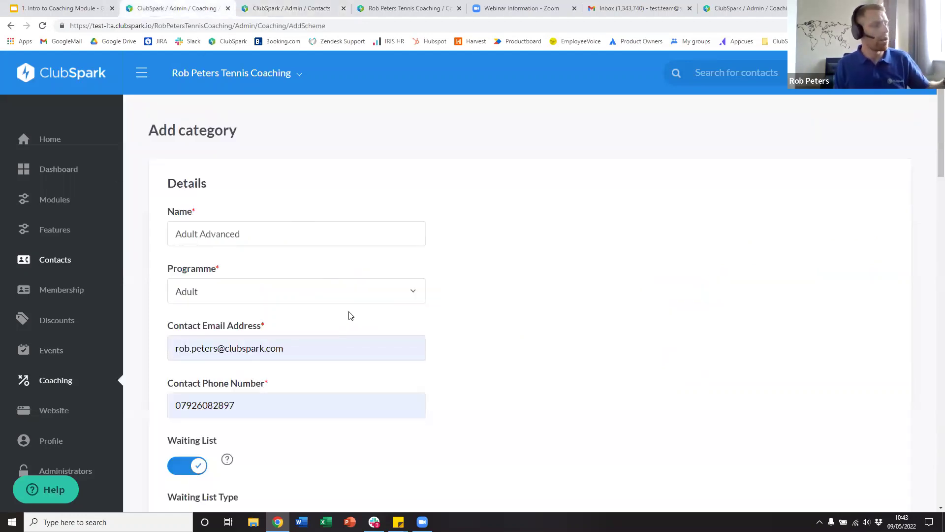
scroll(348, 308, down, 3)
scroll(345, 306, down, 3)
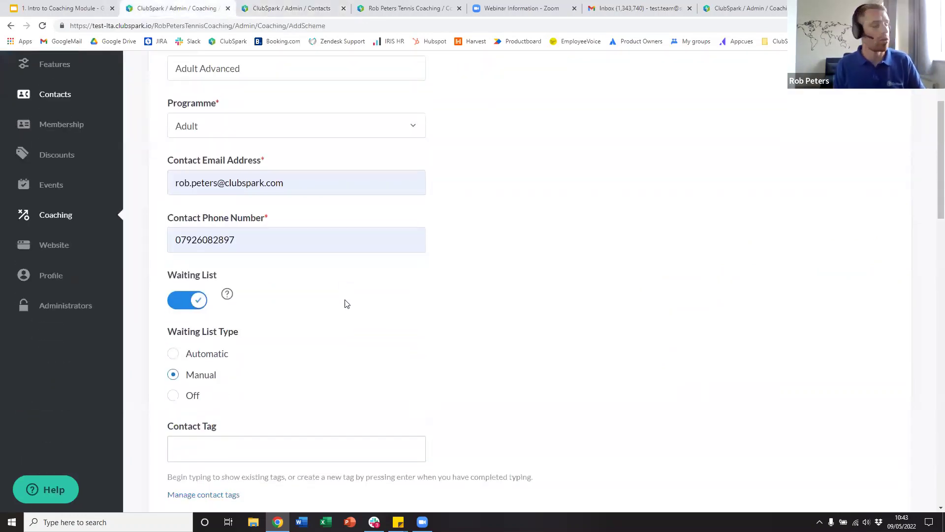
click(263, 323)
scroll(287, 392, down, 2)
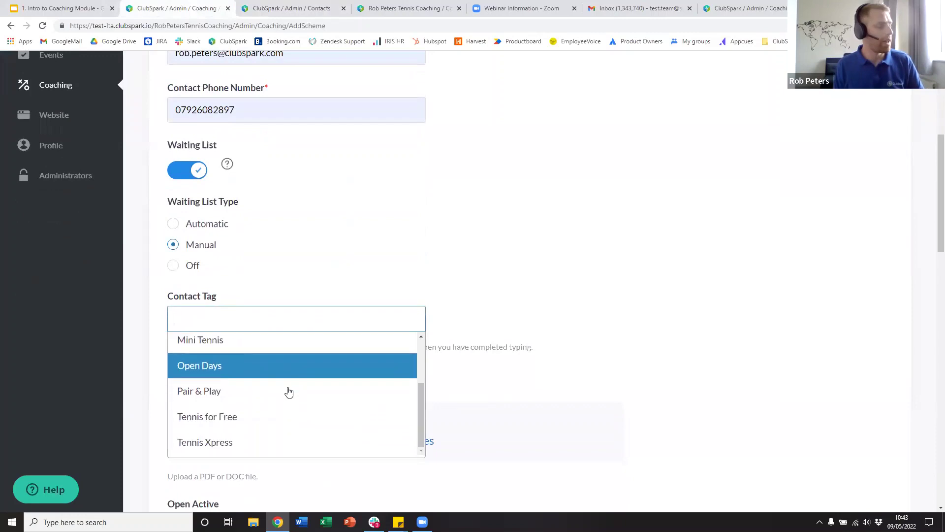
scroll(299, 408, up, 2)
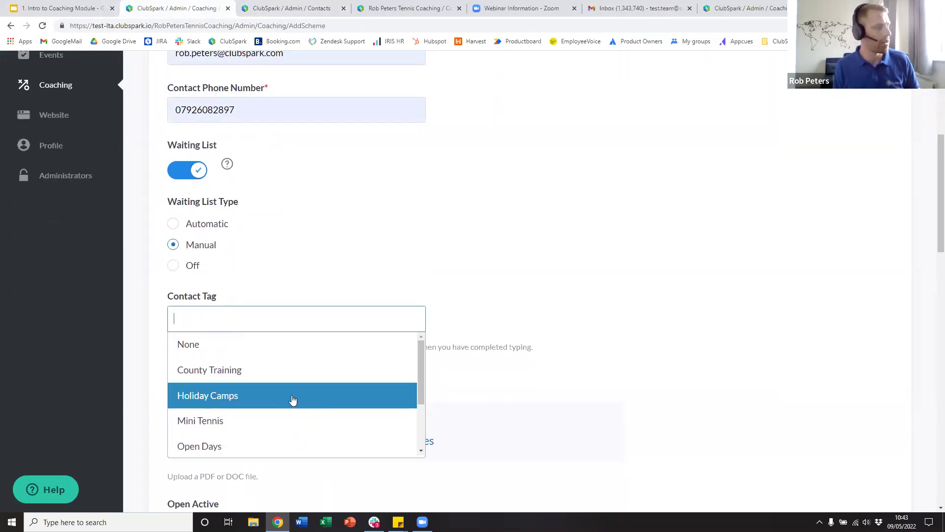
scroll(290, 403, down, 2)
scroll(284, 422, down, 1)
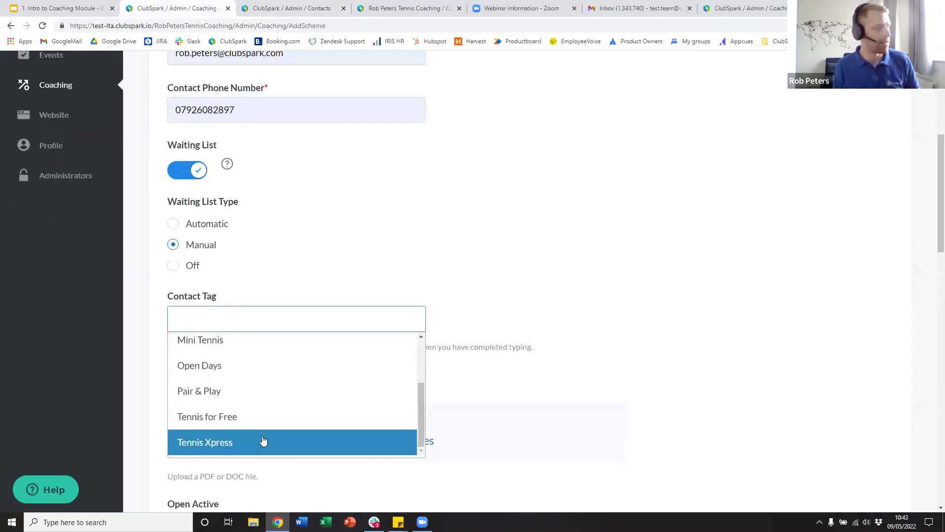
click(263, 441)
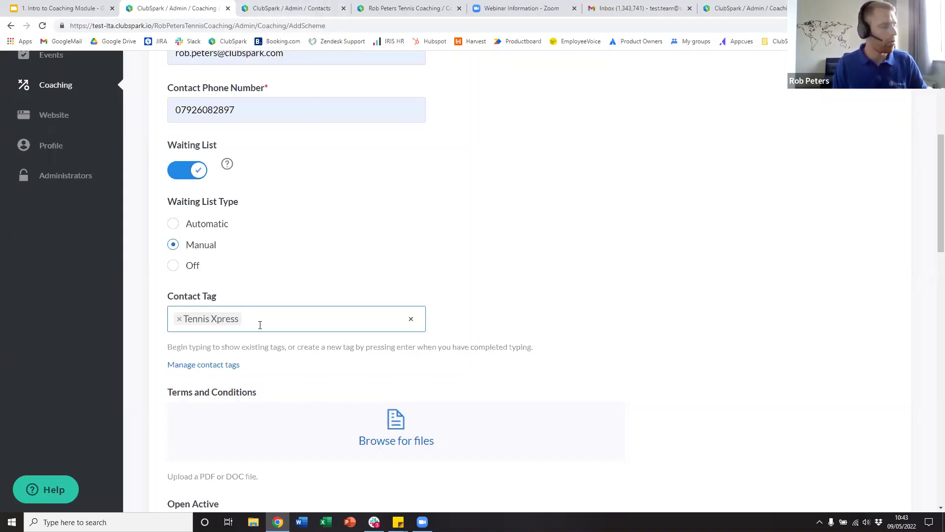
- Remove the Tennis Xpress tag so the contact tag stays empty
click(181, 318)
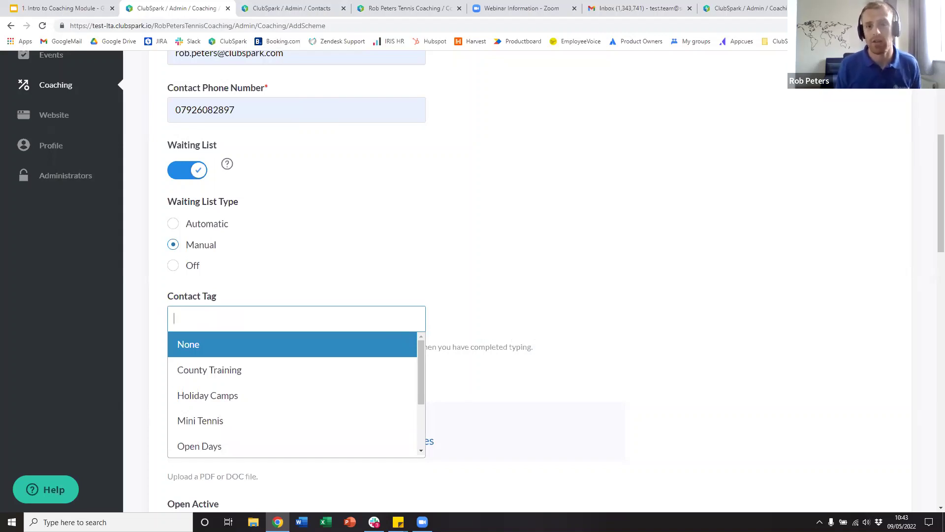
click(549, 253)
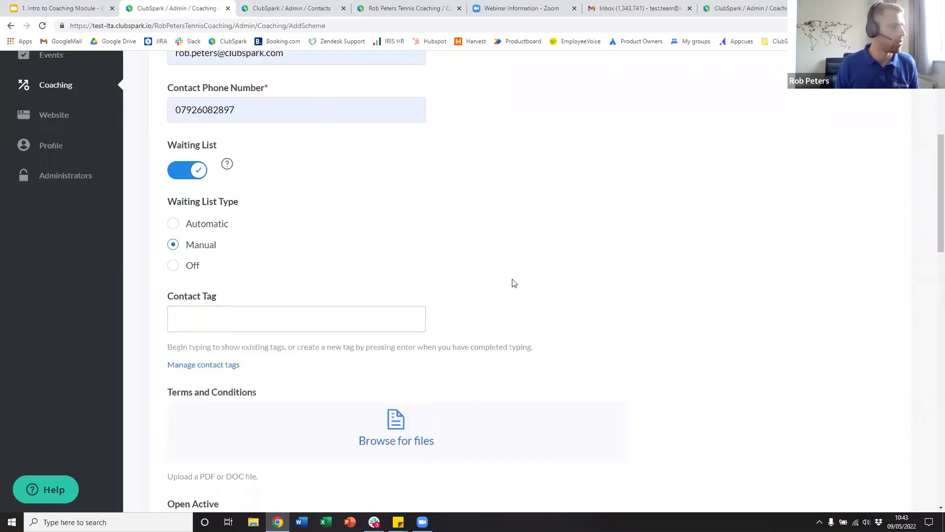
scroll(502, 275, down, 2)
scroll(495, 273, down, 15)
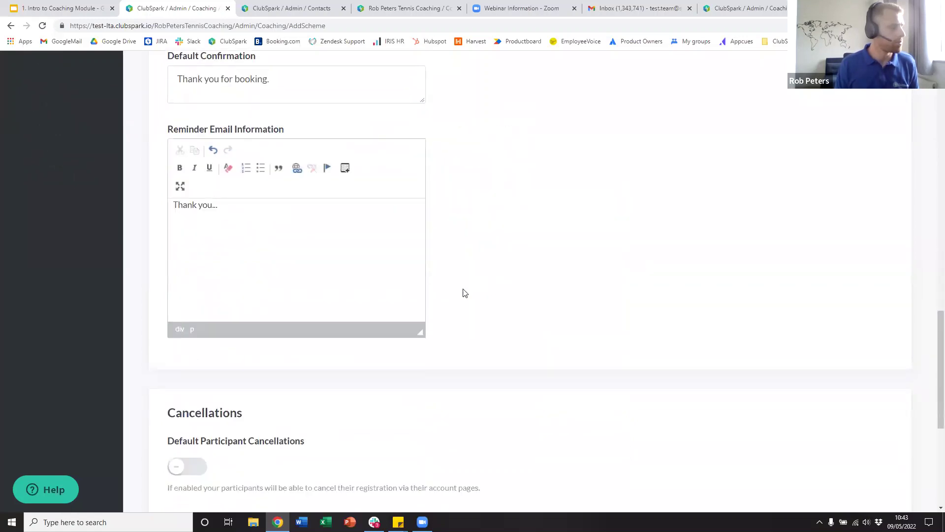
- Enable default participant cancellations and automatic refunds
scroll(402, 320, up, 1)
click(192, 274)
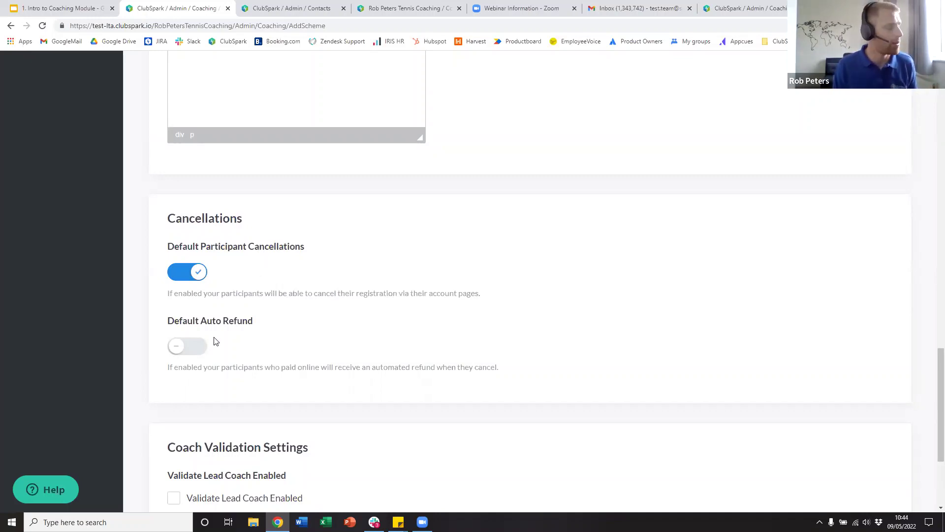
click(200, 348)
click(200, 347)
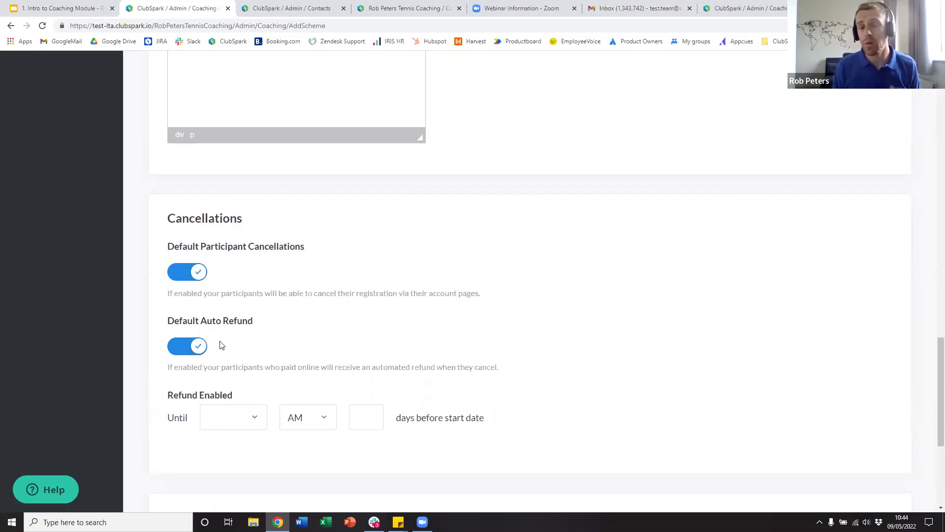
scroll(247, 340, down, 1)
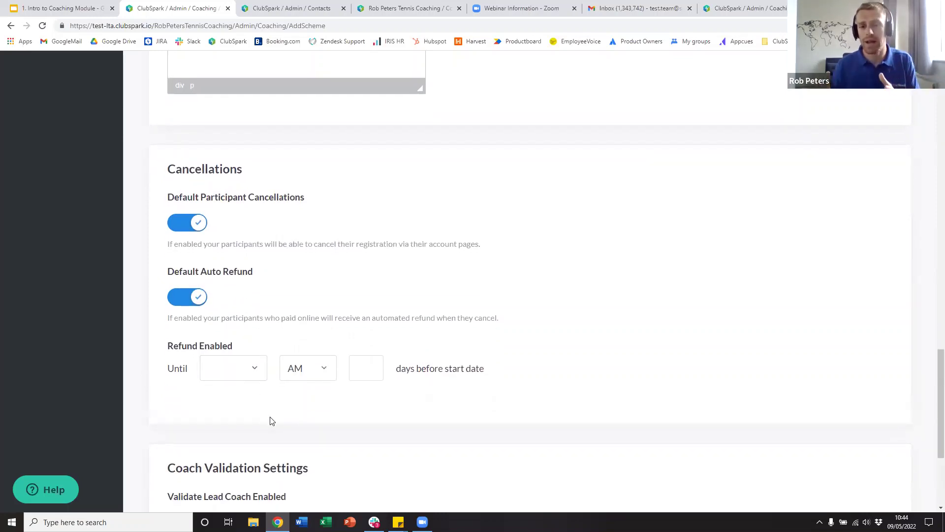
- Allow refunds until 12:00 AM, 2 days before the course start date
click(226, 378)
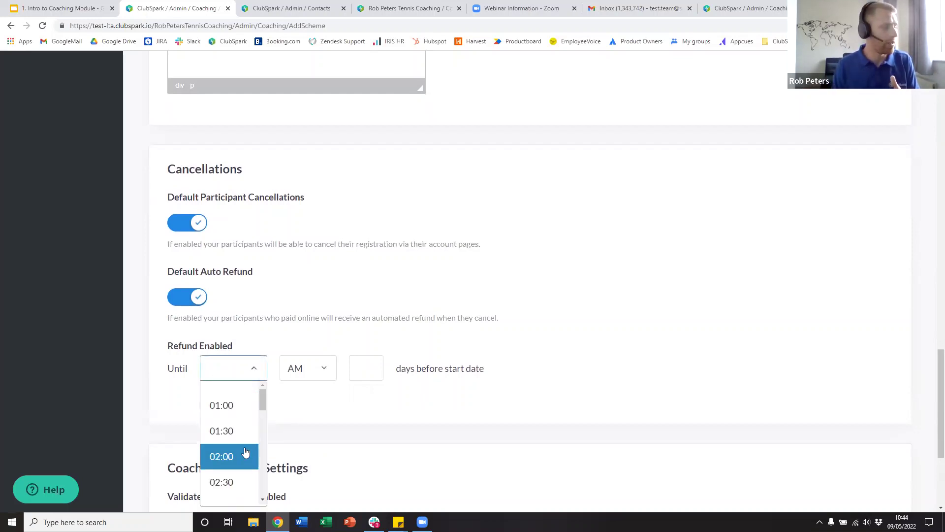
scroll(243, 433, down, 7)
scroll(232, 462, down, 2)
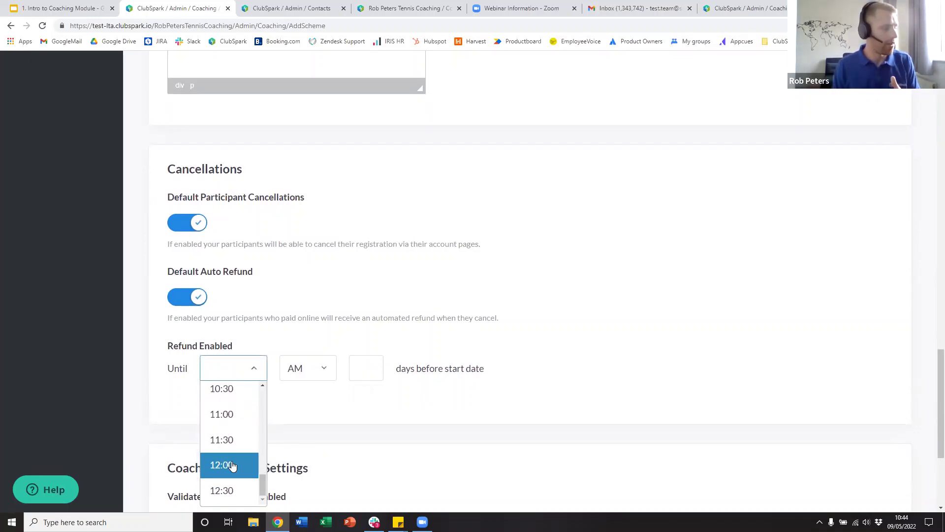
click(229, 464)
click(365, 368)
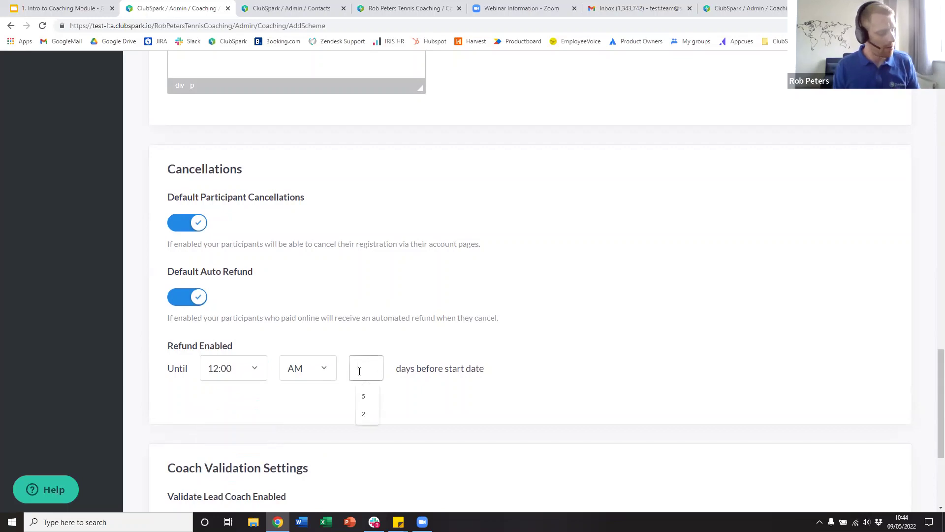
text(2)
click(487, 411)
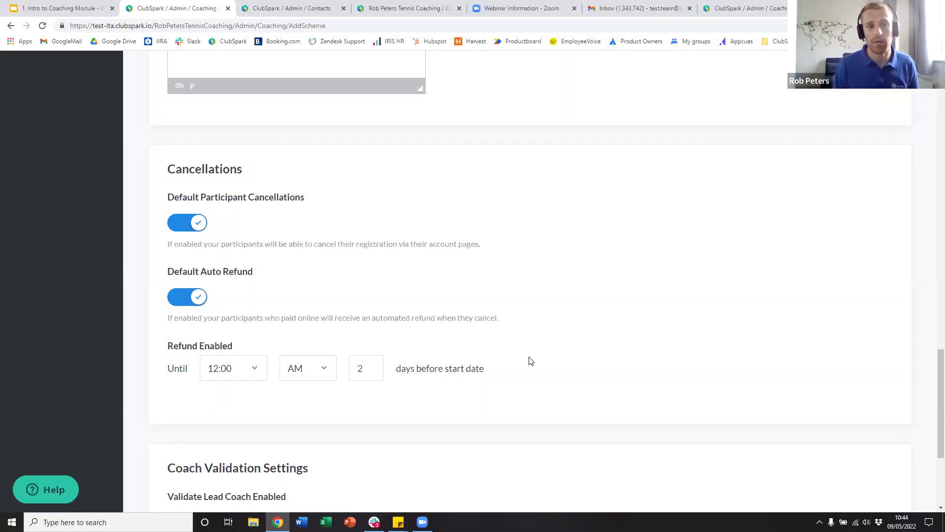
scroll(284, 351, down, 4)
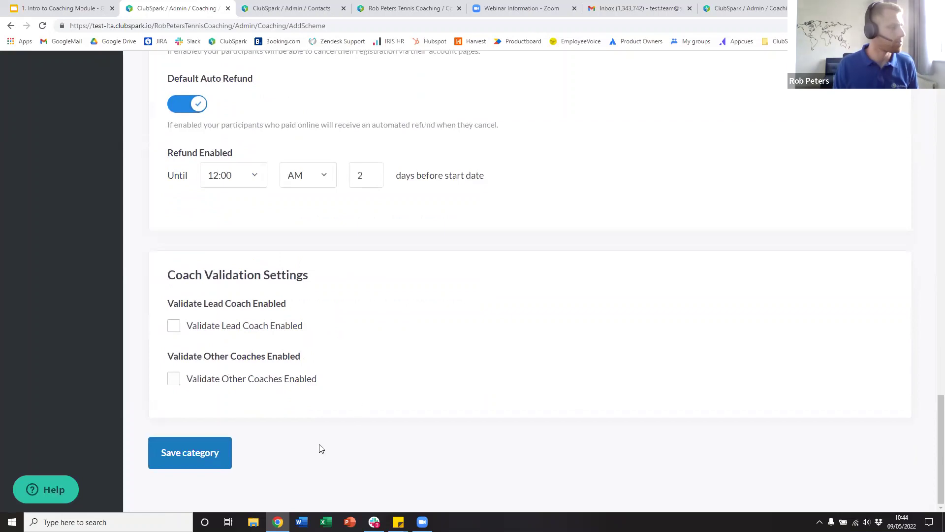
- Tick Validate Lead Coach and Validate Other Coaches, then save the Adult Advanced category
click(175, 327)
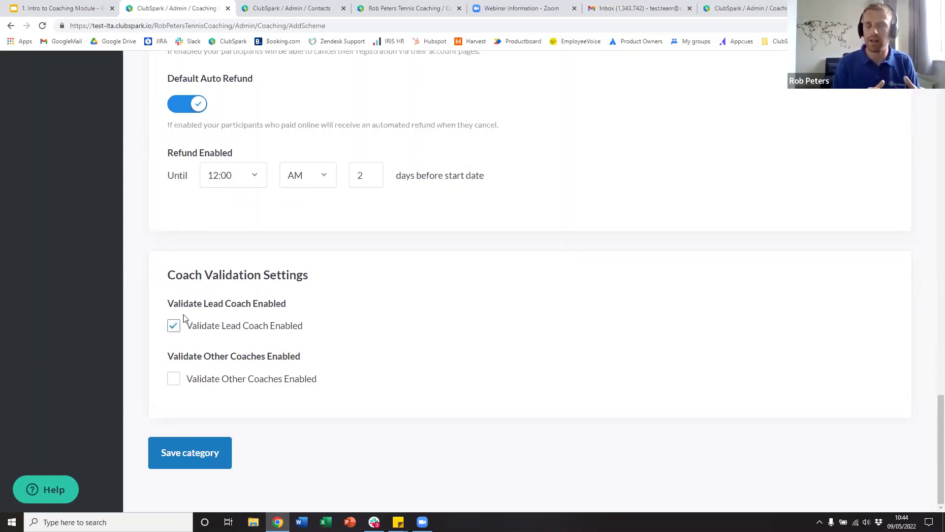
click(174, 380)
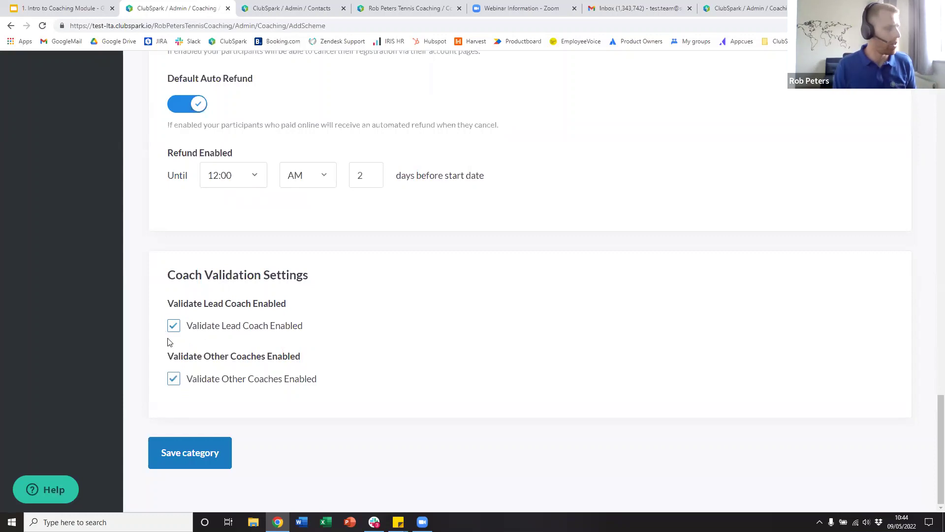
click(192, 452)
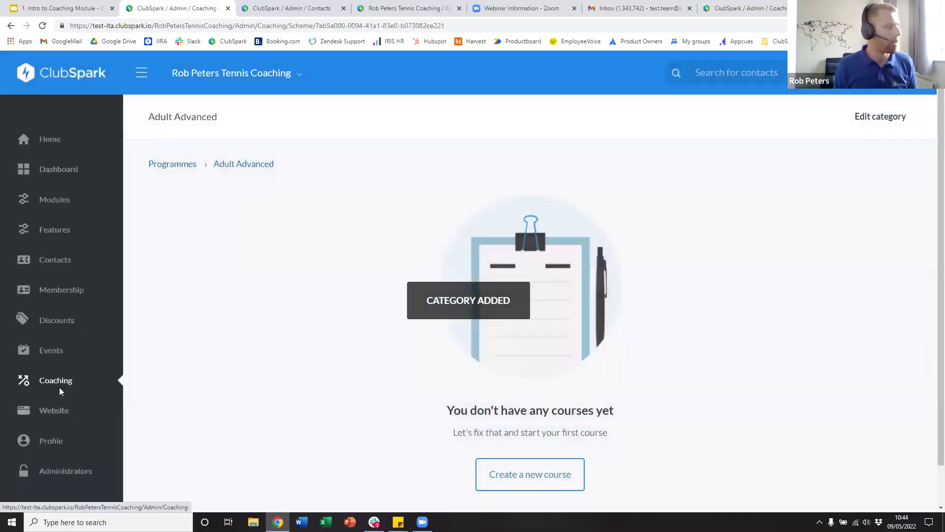
click(58, 385)
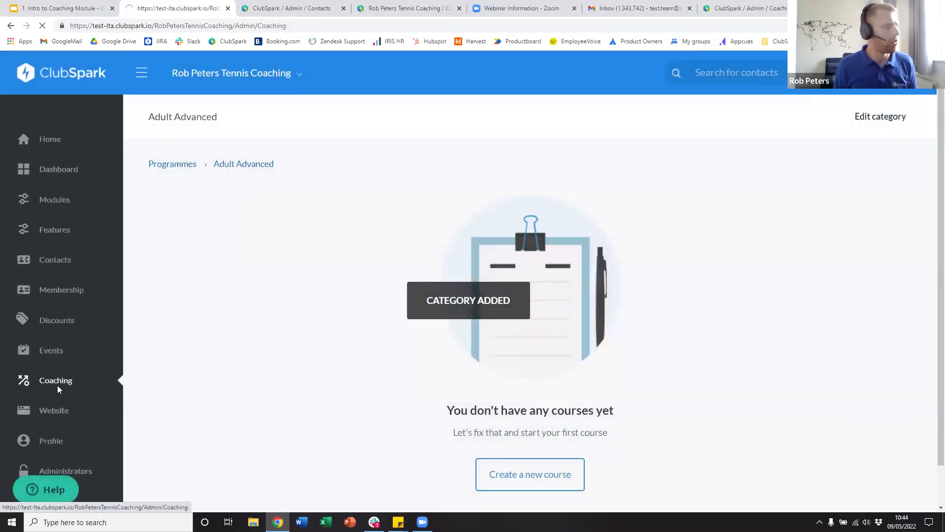
scroll(459, 275, down, 6)
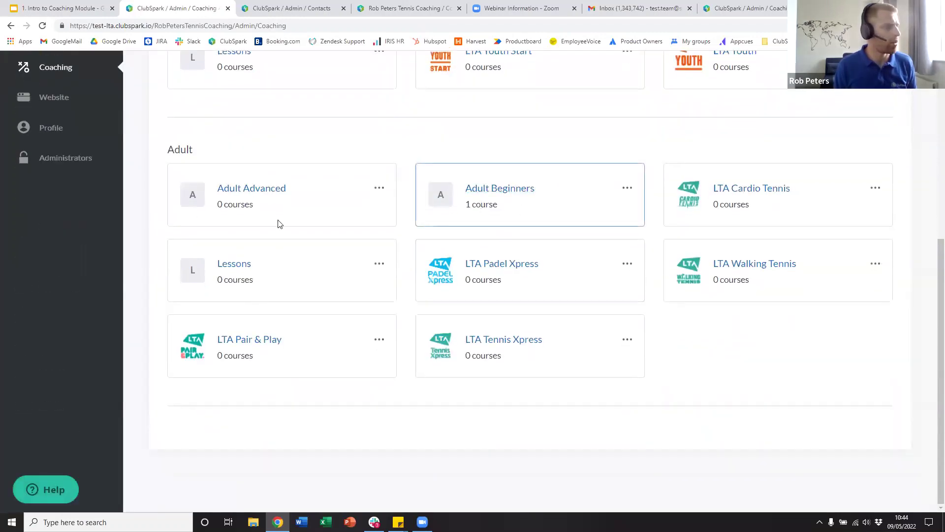
drag(217, 204, 249, 204)
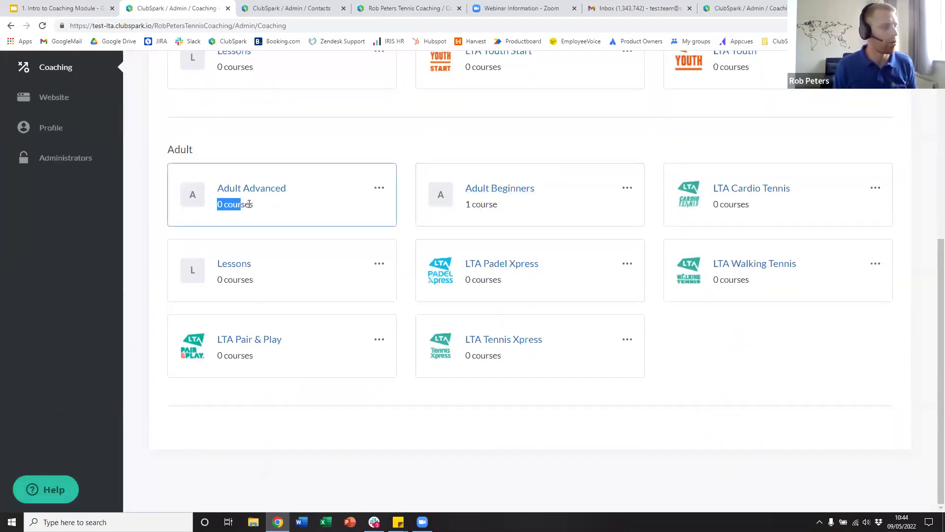
scroll(262, 223, up, 1)
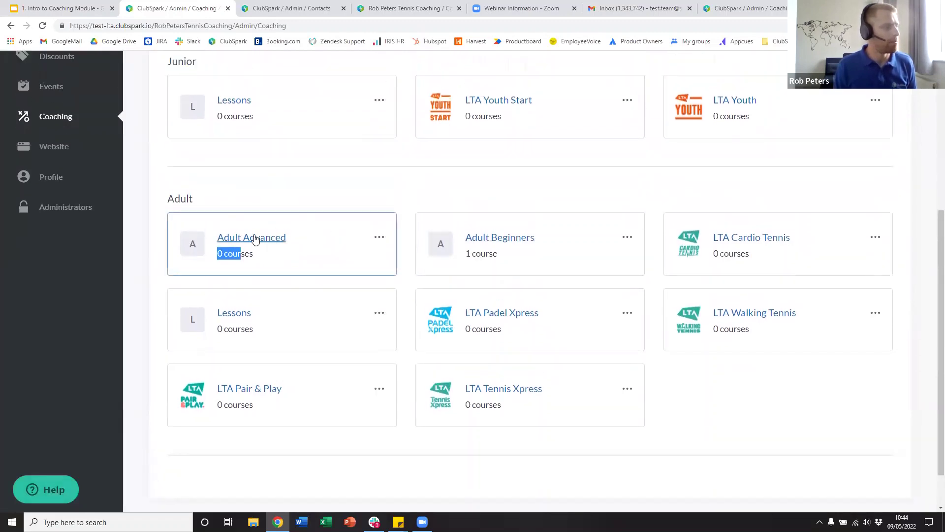
click(254, 240)
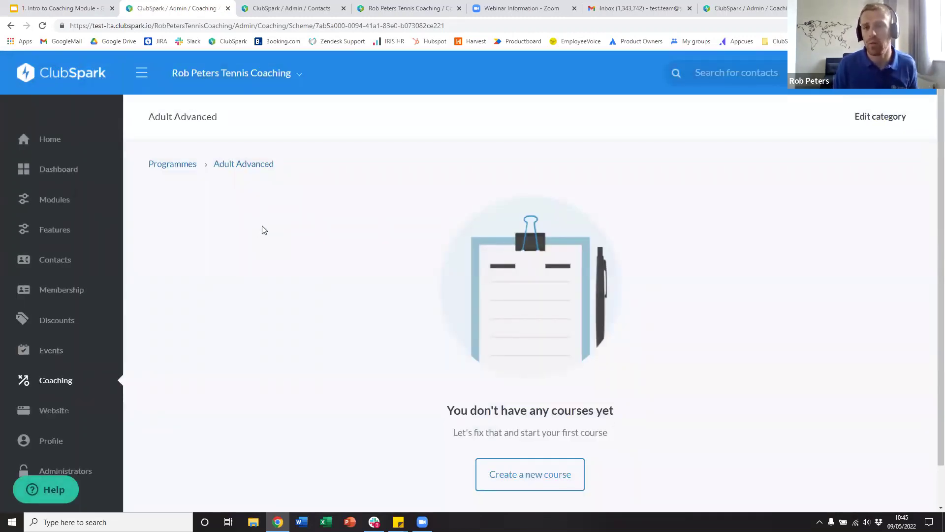
scroll(492, 280, down, 1)
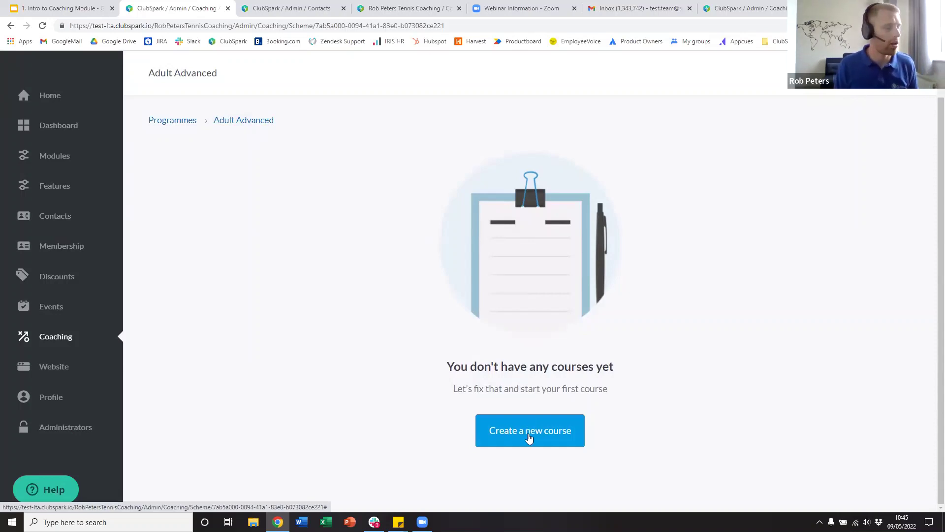
- Create a new Adult Advanced course of the Short course, paid-in-full type
click(529, 433)
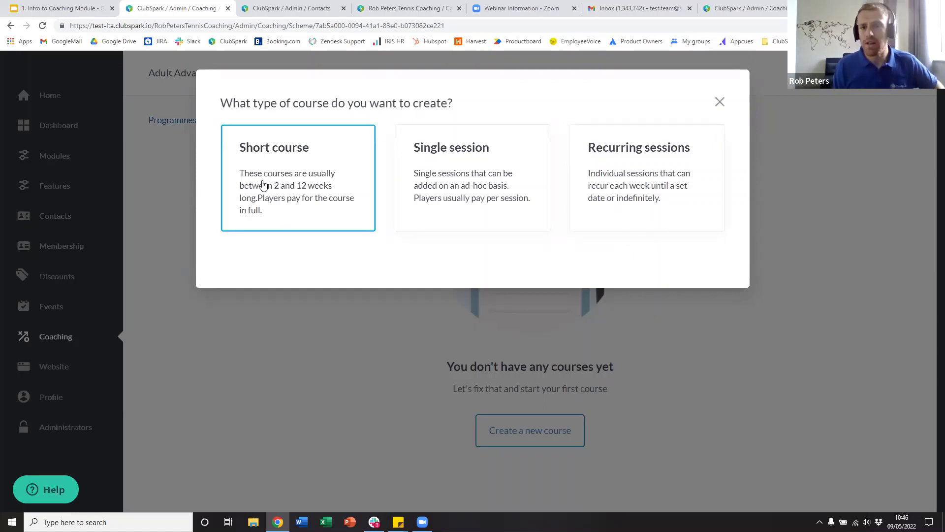
click(263, 187)
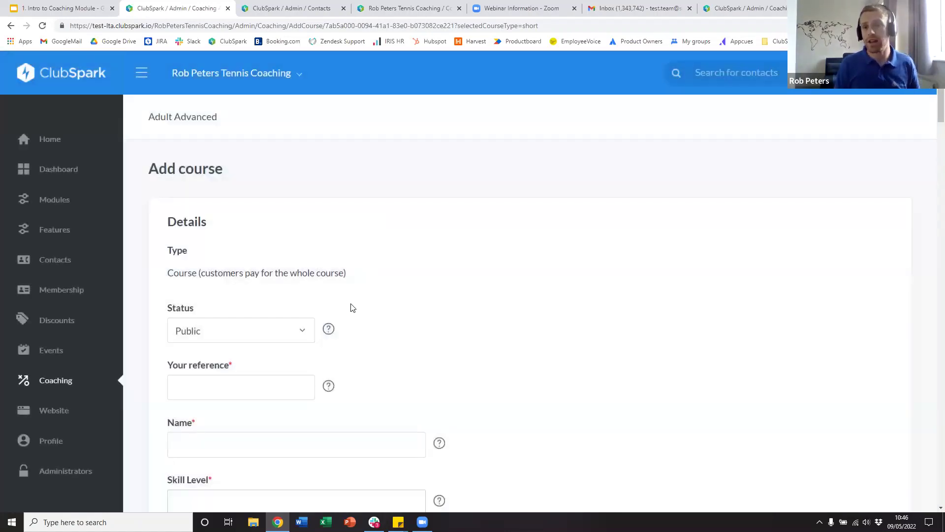
- Set the course status to Hidden, then change it to Public
scroll(400, 256, down, 4)
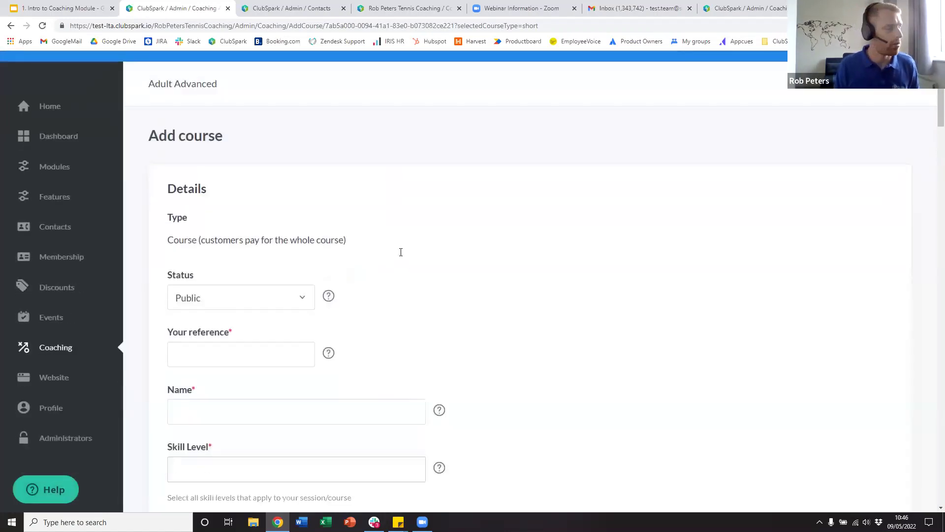
click(246, 140)
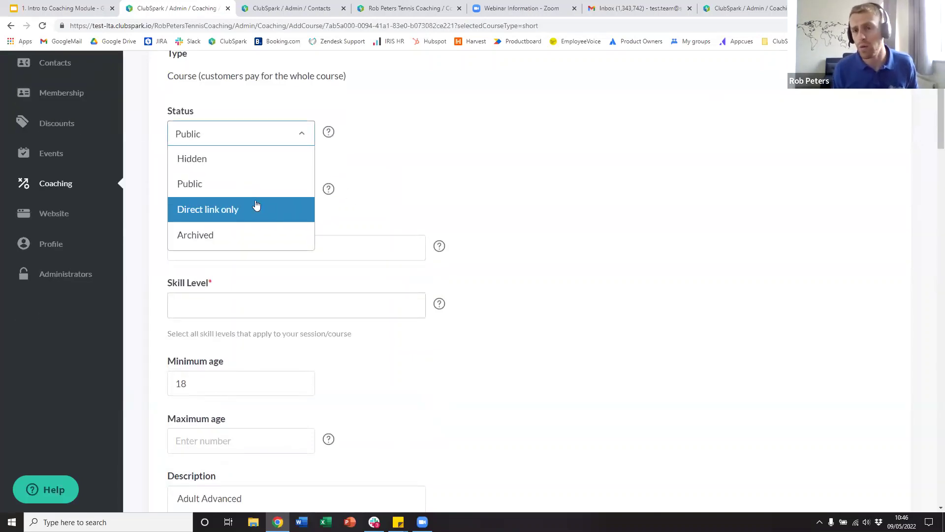
click(231, 170)
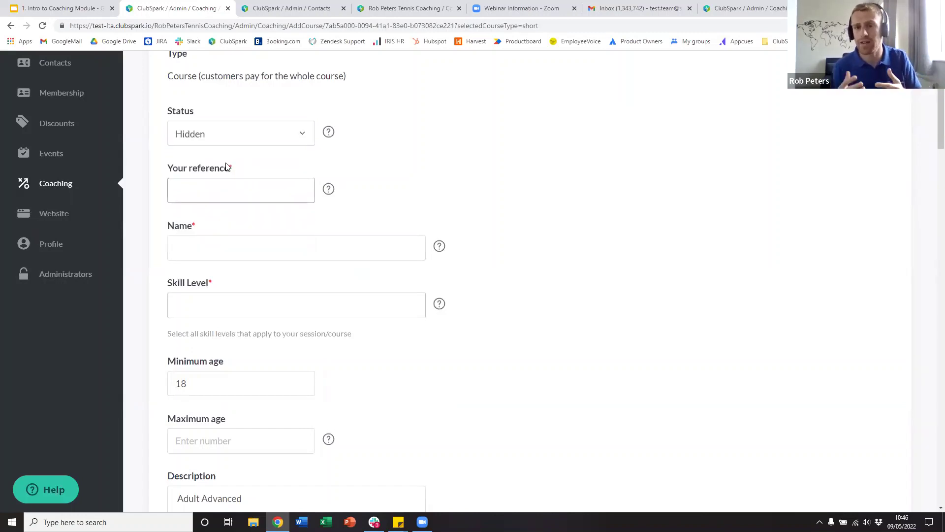
click(245, 135)
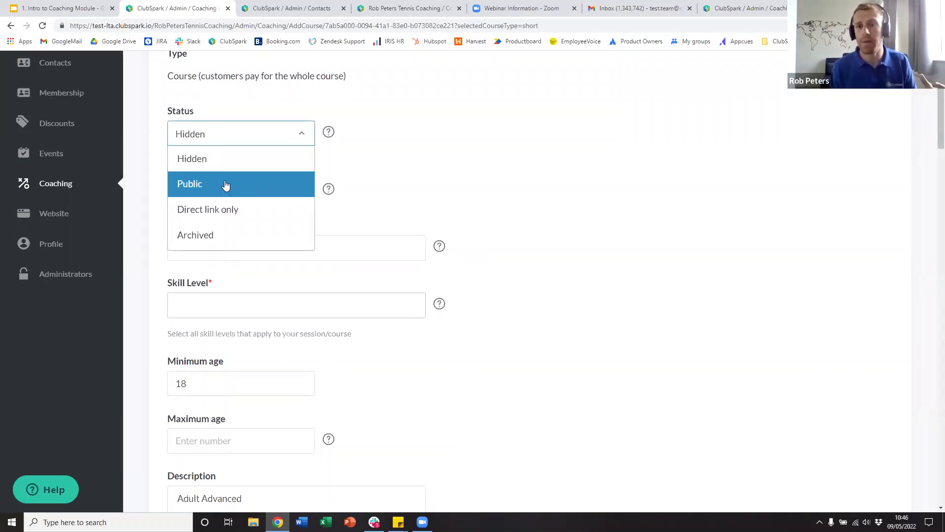
click(226, 184)
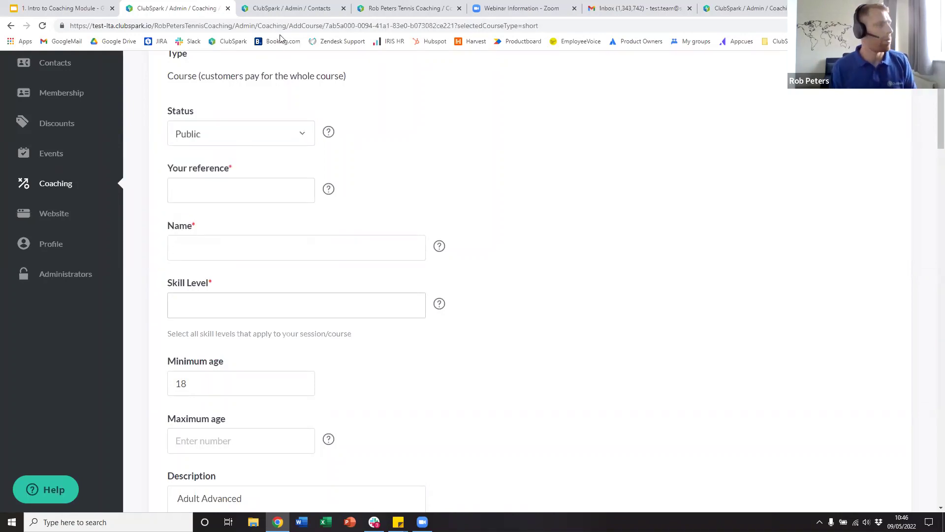
- Check the public coaching page listing one course, then reopen the course's Status options
click(269, 8)
click(412, 9)
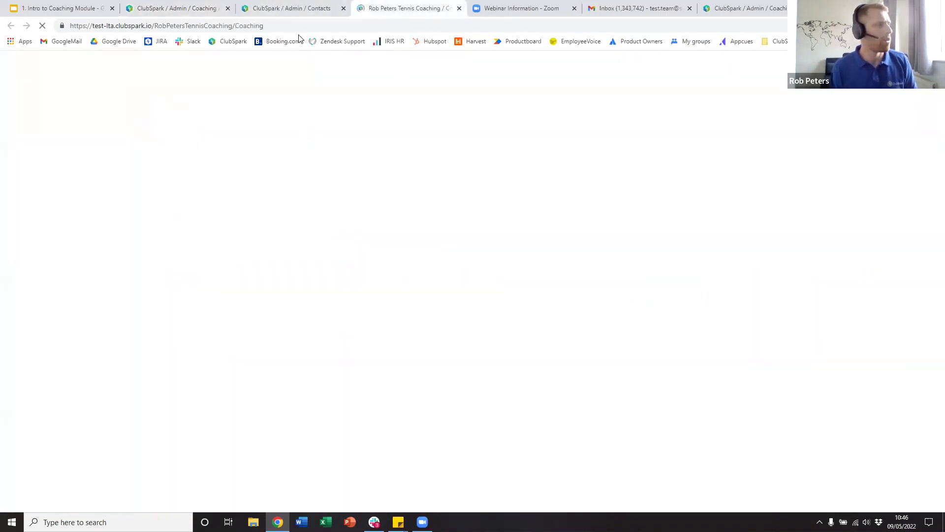
scroll(388, 320, down, 3)
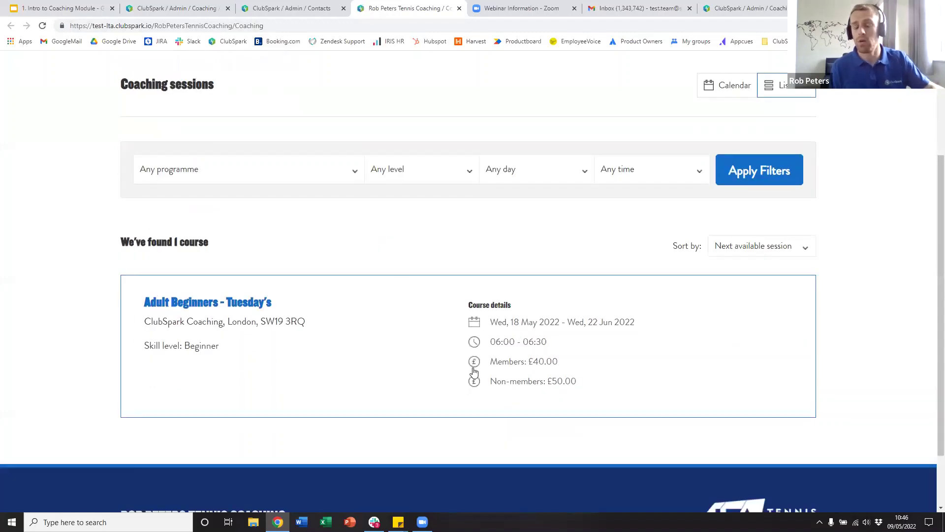
click(197, 7)
click(249, 138)
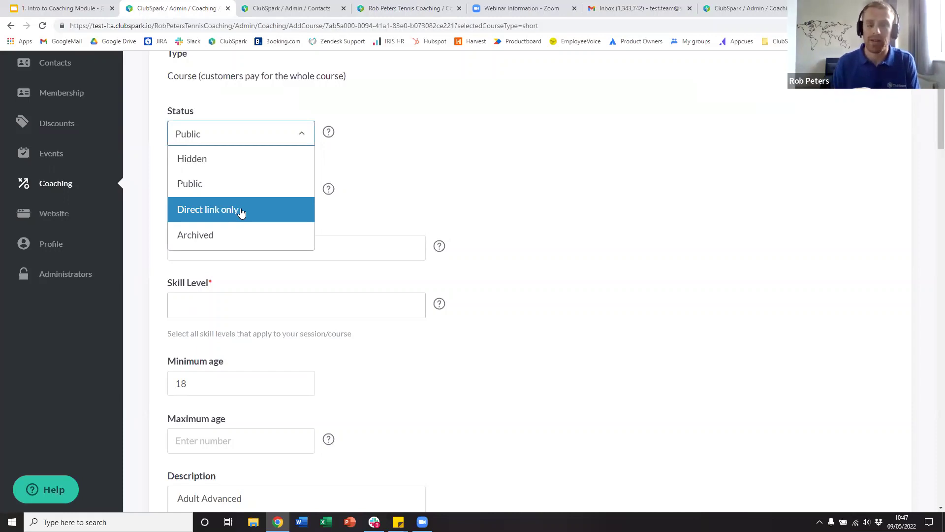
- Keep the status Public and enter reference ADV22 and name 'Monday Advanced'
click(241, 212)
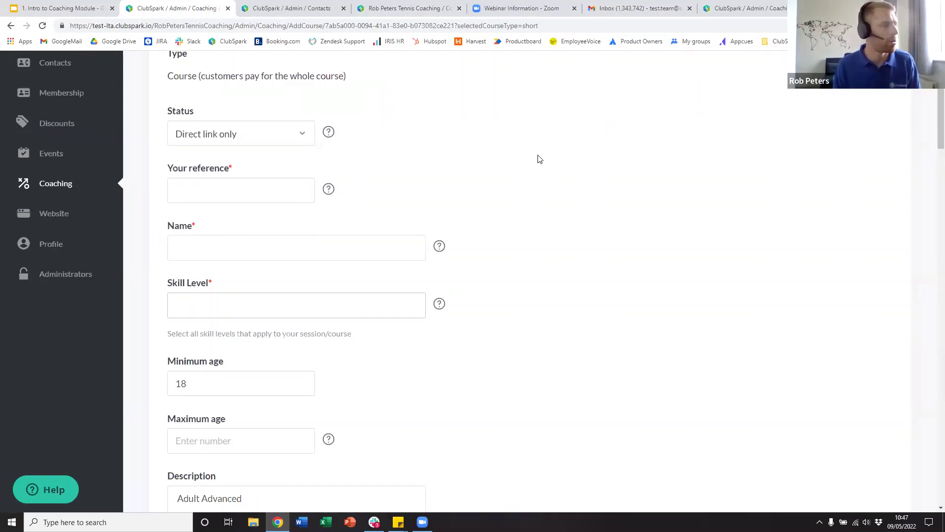
click(232, 143)
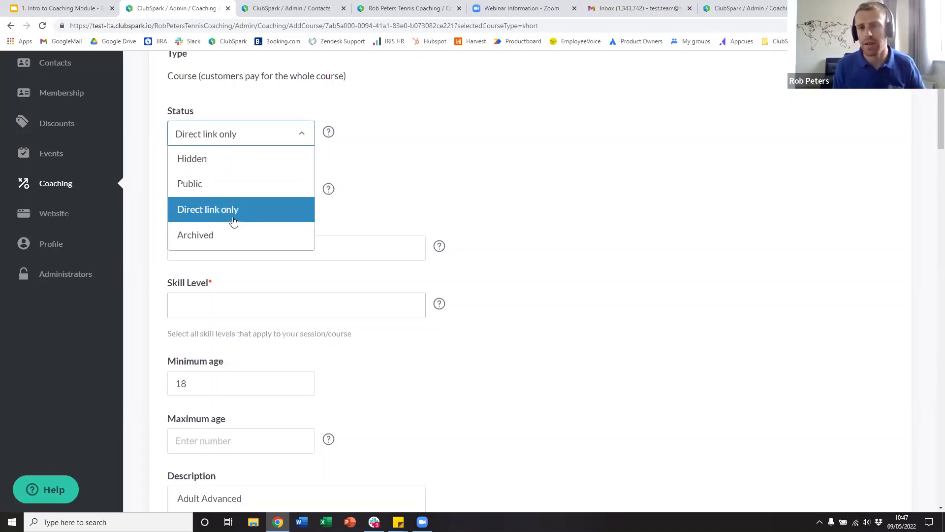
click(217, 182)
click(216, 192)
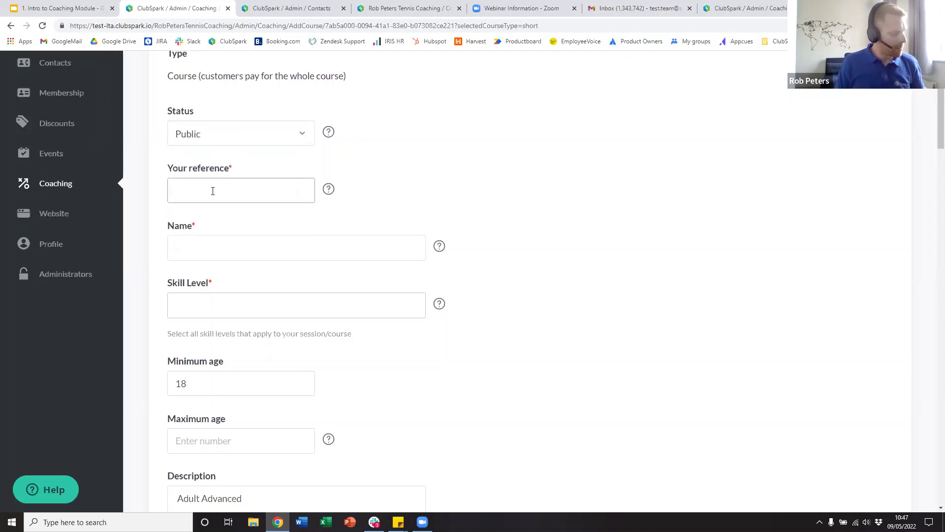
text(S)
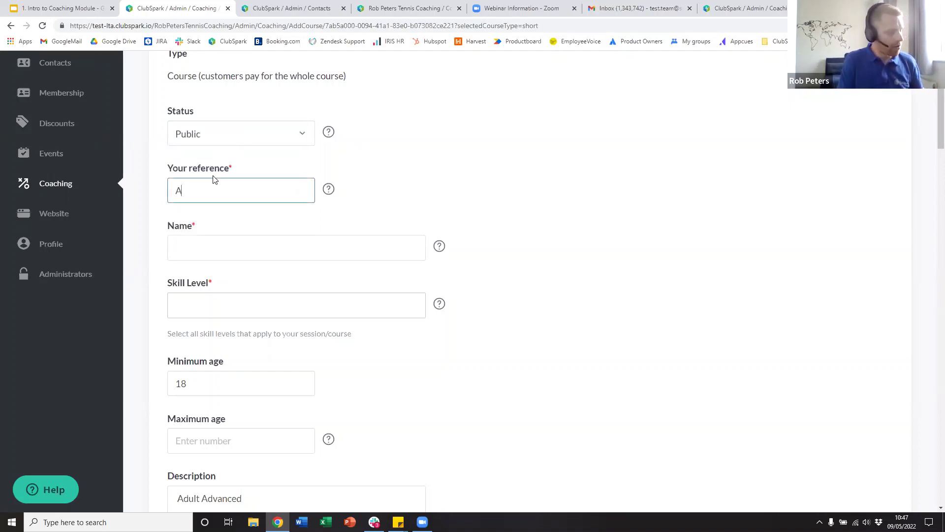
text(DV22)
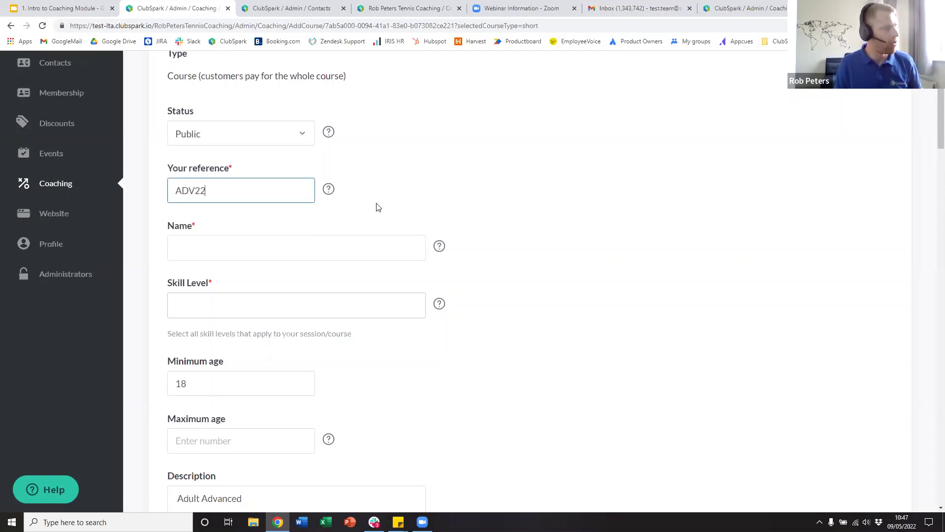
scroll(384, 207, down, 2)
click(221, 155)
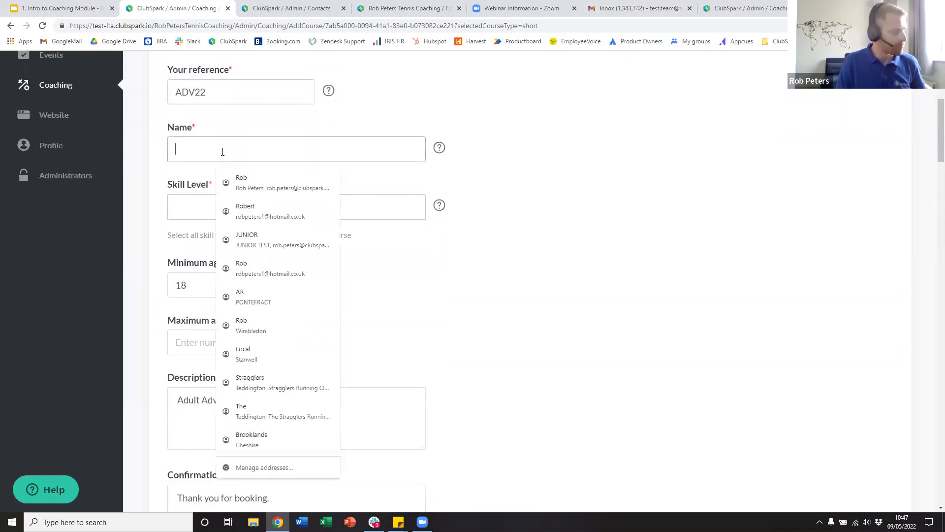
text(A)
key(BackSpace)
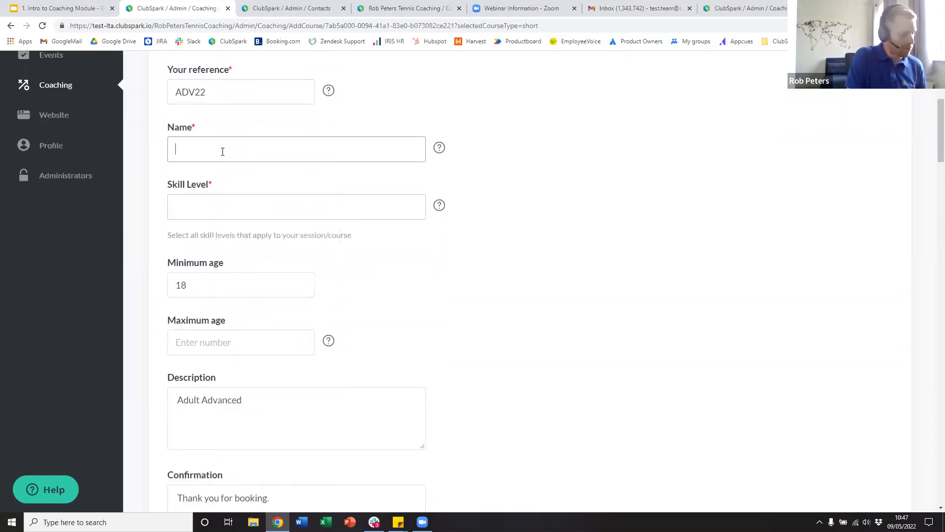
text(Monday Advanced)
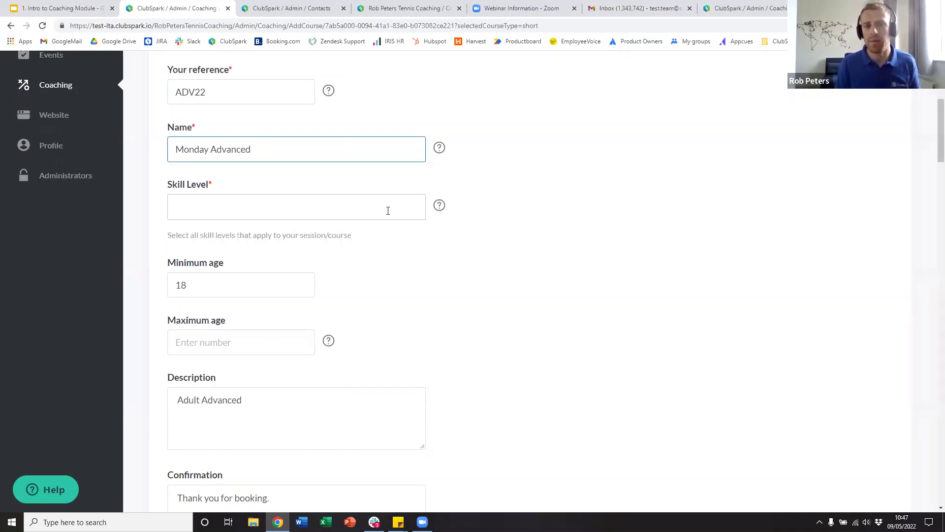
- Set the skill level to Advanced only, removing the extra Beginner choice
click(242, 202)
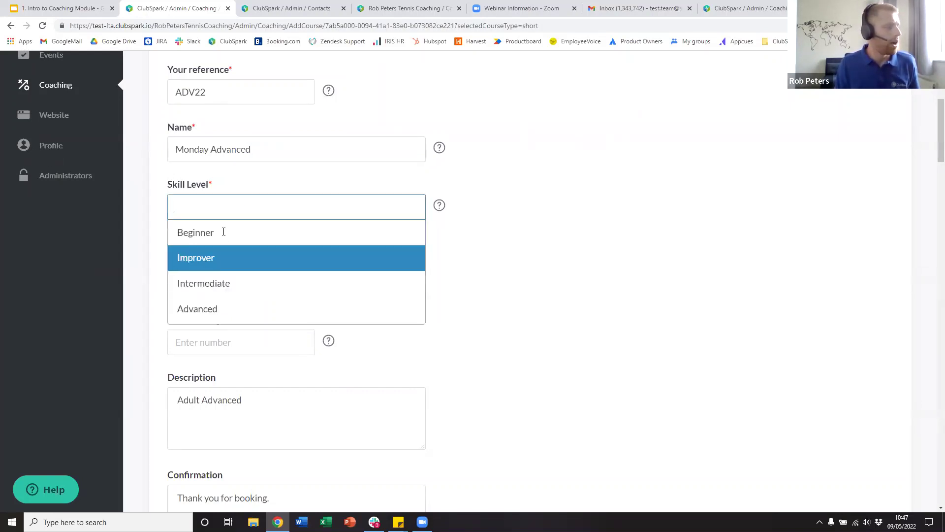
click(232, 306)
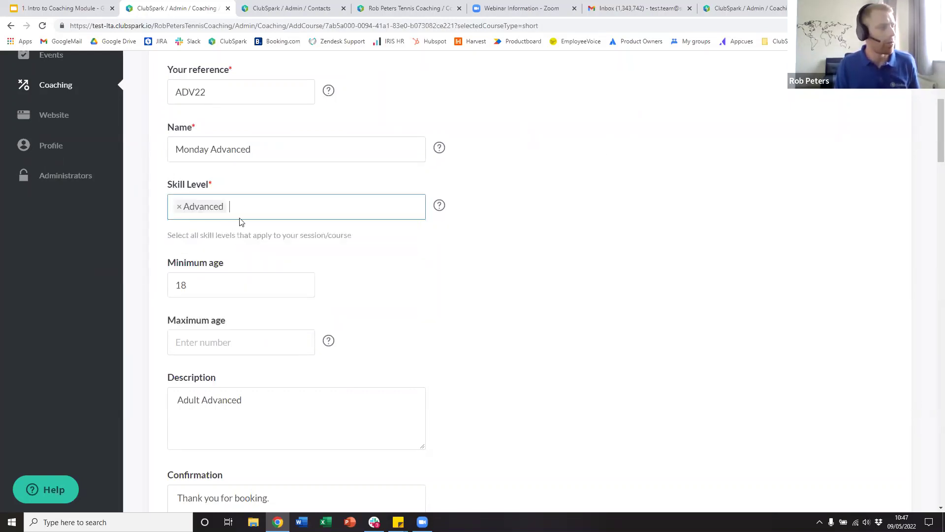
click(250, 217)
click(244, 234)
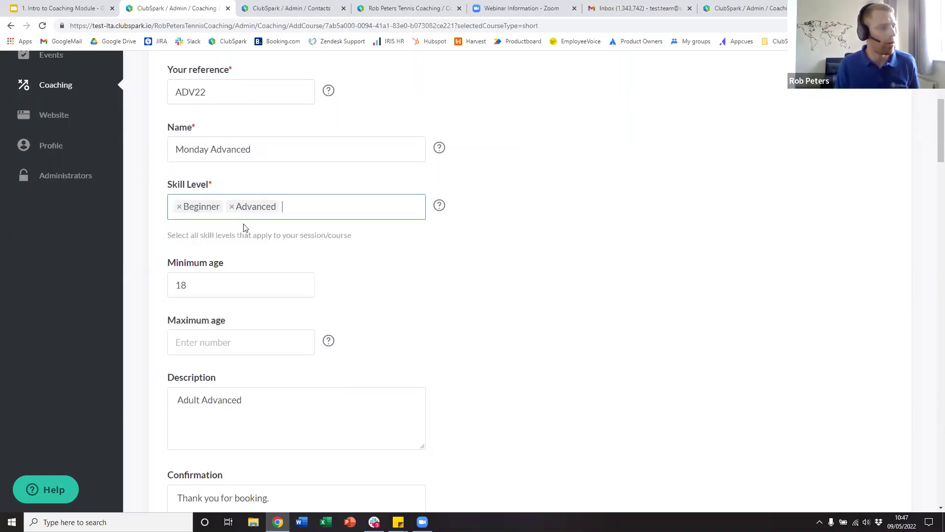
click(180, 207)
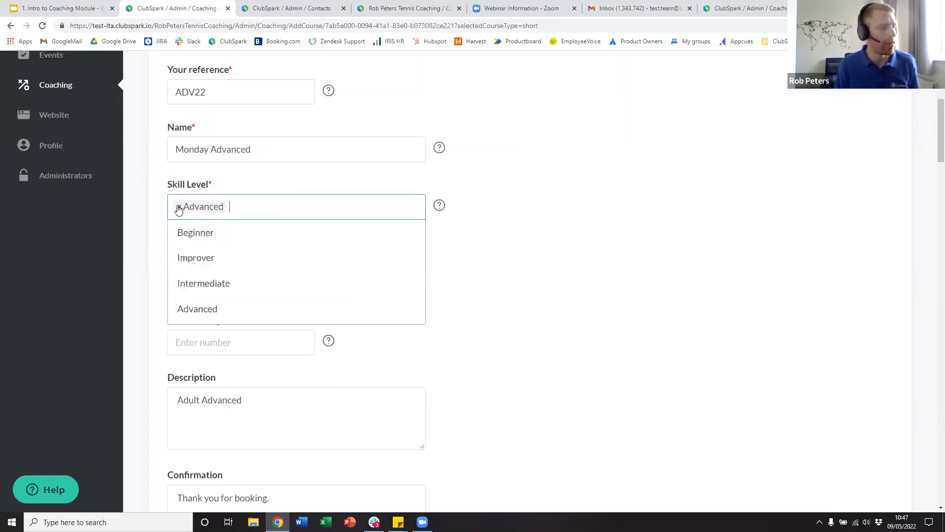
click(515, 286)
scroll(406, 265, down, 2)
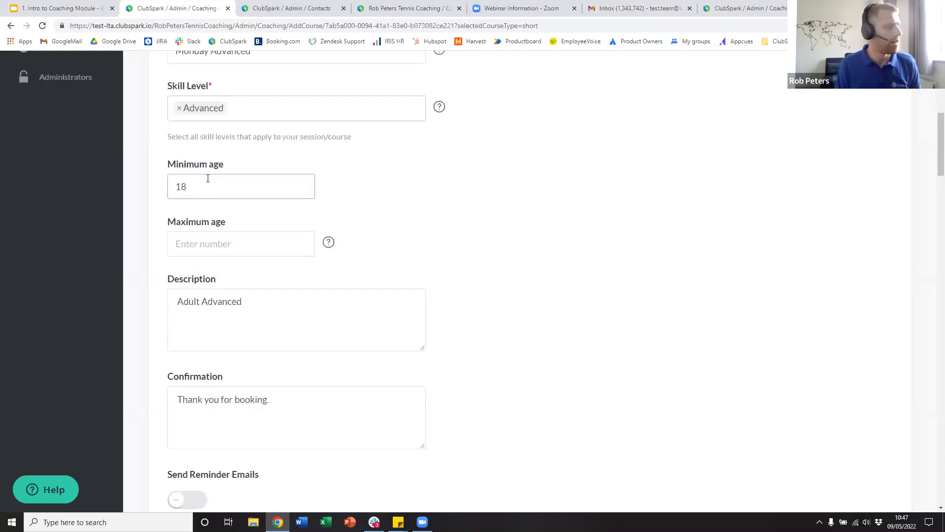
- Turn on Send Reminder Emails, leaving the default 'Thank you...' reminder text unchanged
scroll(223, 207, down, 2)
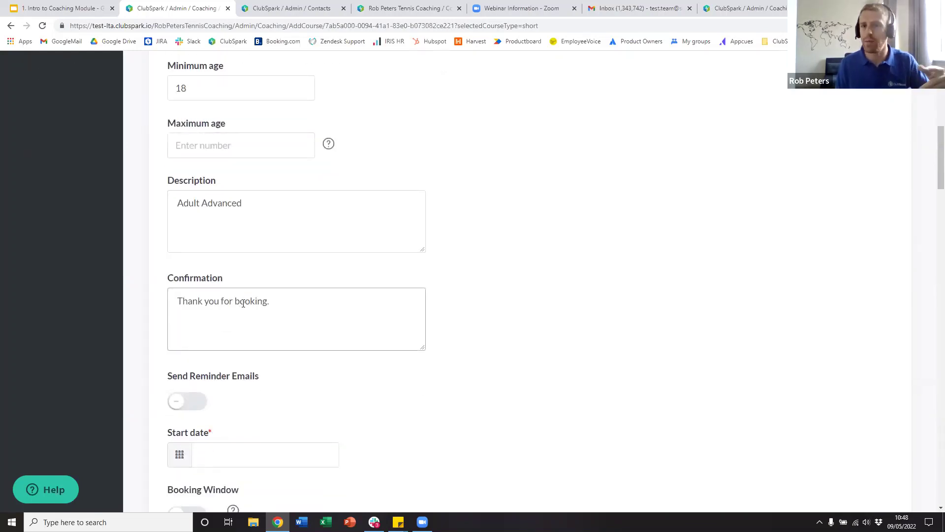
scroll(249, 307, down, 3)
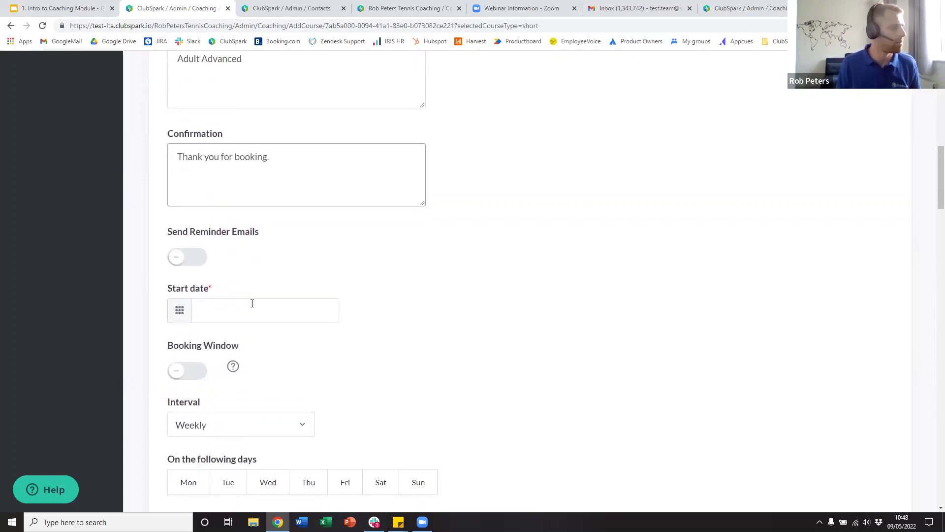
scroll(319, 251, down, 1)
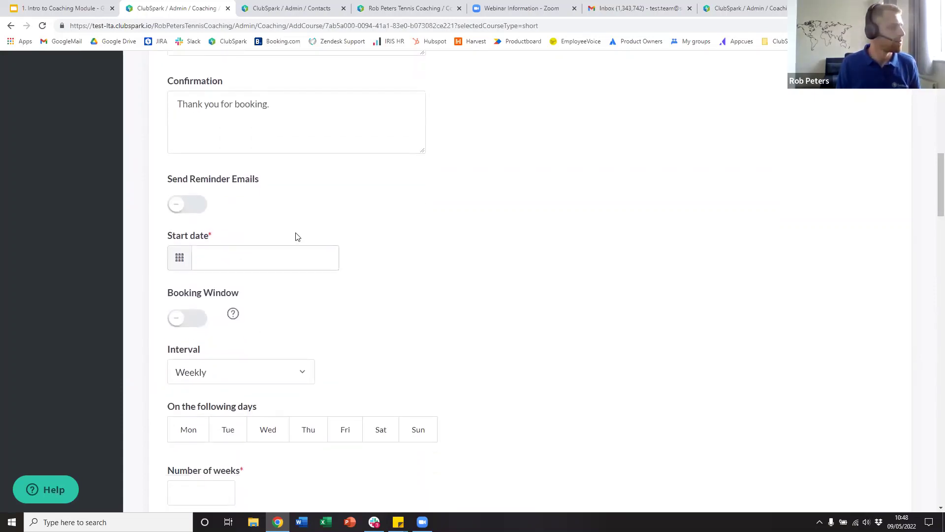
click(193, 204)
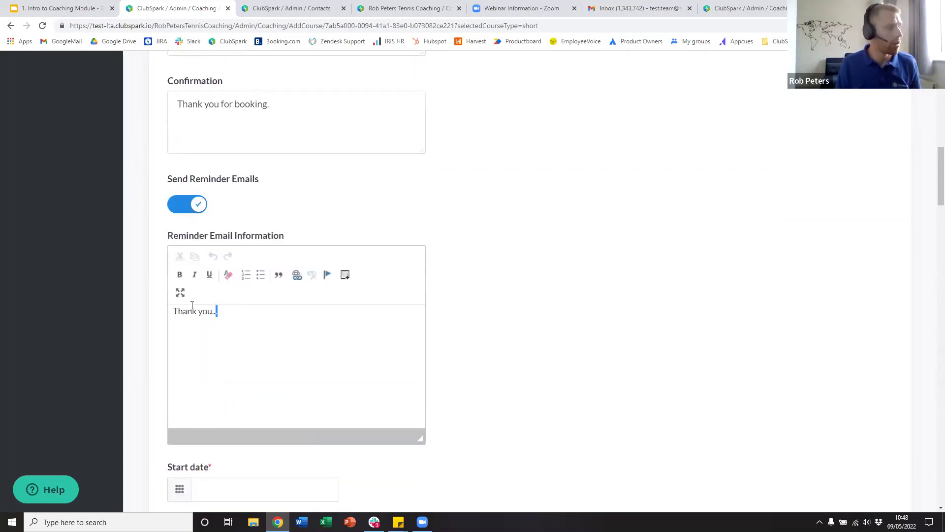
drag(221, 311, 173, 310)
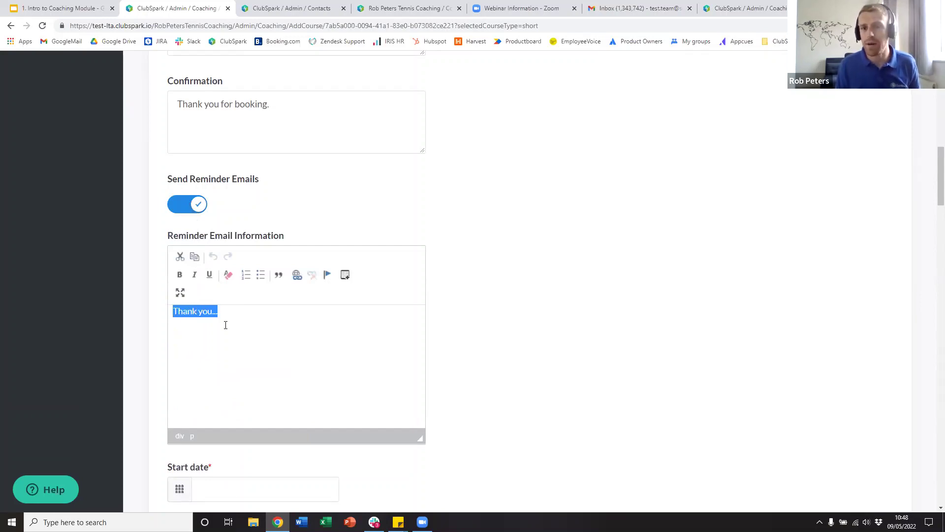
click(226, 312)
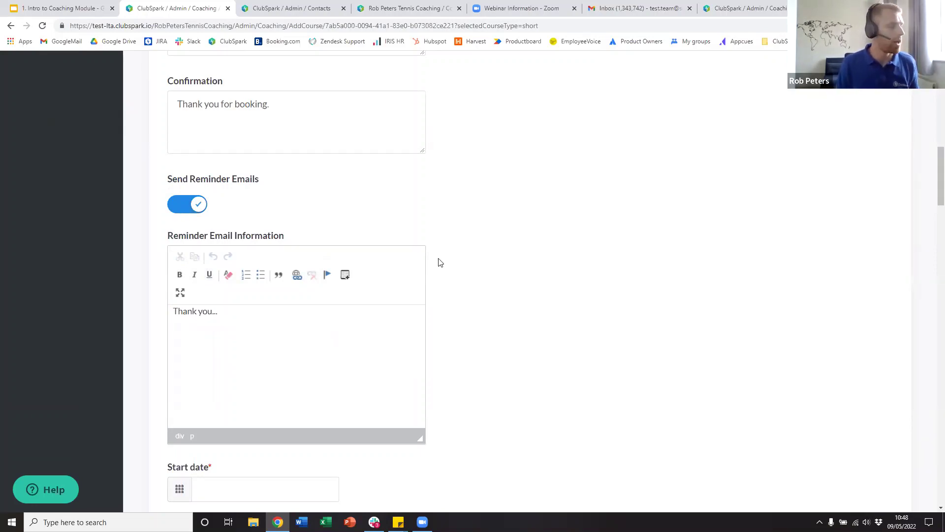
scroll(534, 224, down, 4)
- Set the course start date to Monday 16/05/2022
scroll(455, 257, down, 3)
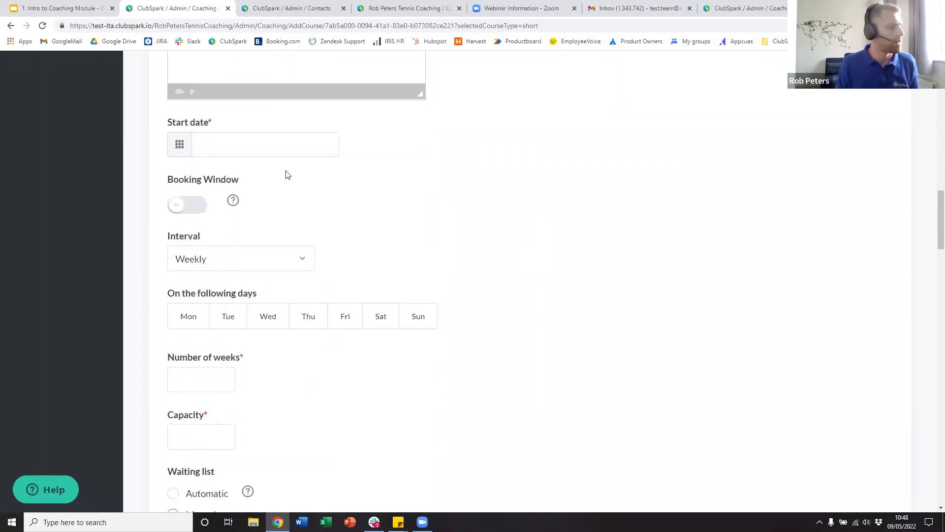
click(276, 142)
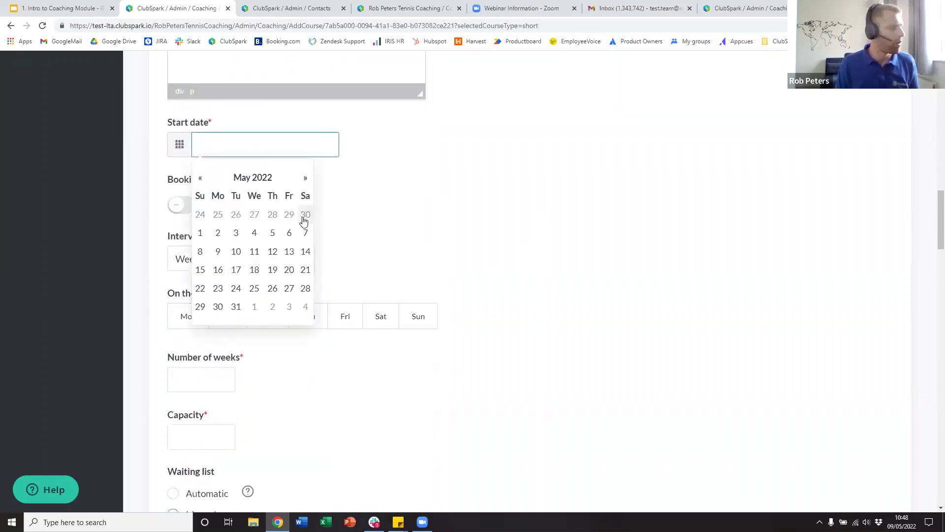
click(218, 270)
- Enable a booking window opening 09/05/2022 at 01:00
scroll(374, 224, down, 1)
click(194, 162)
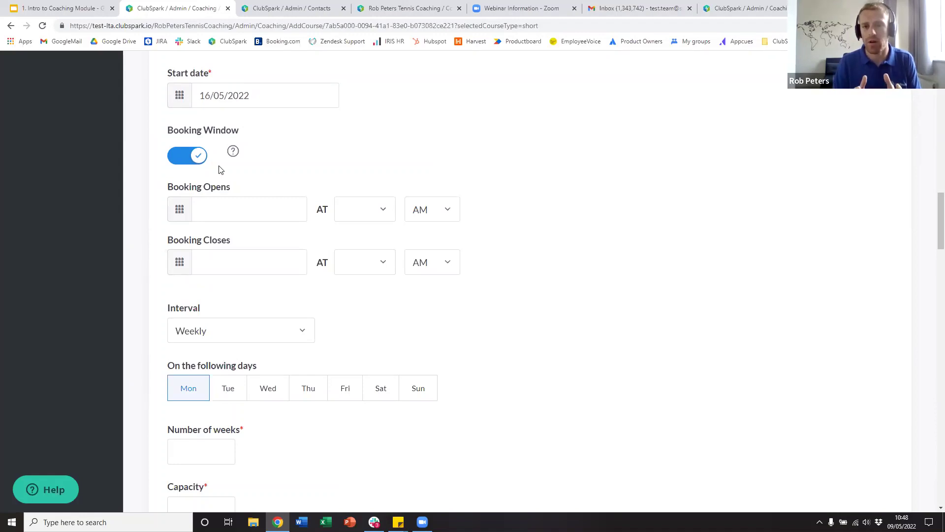
click(238, 207)
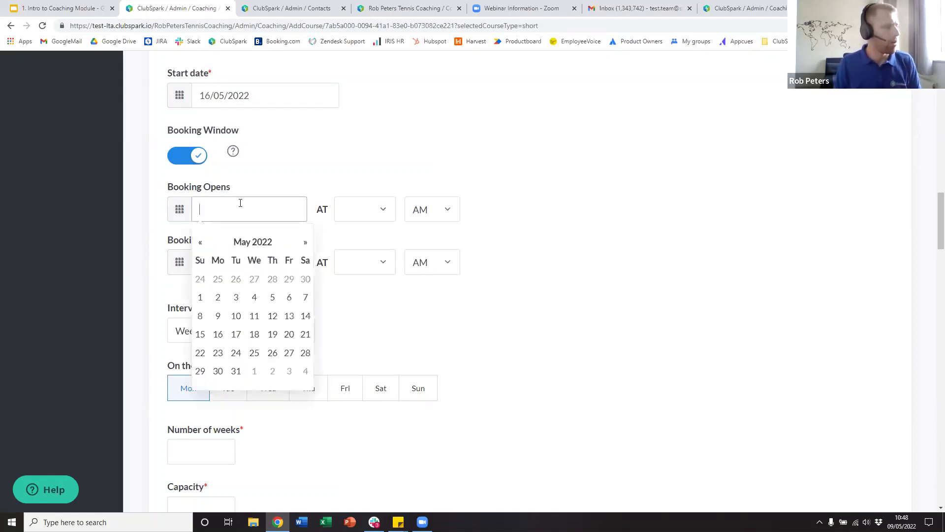
click(218, 316)
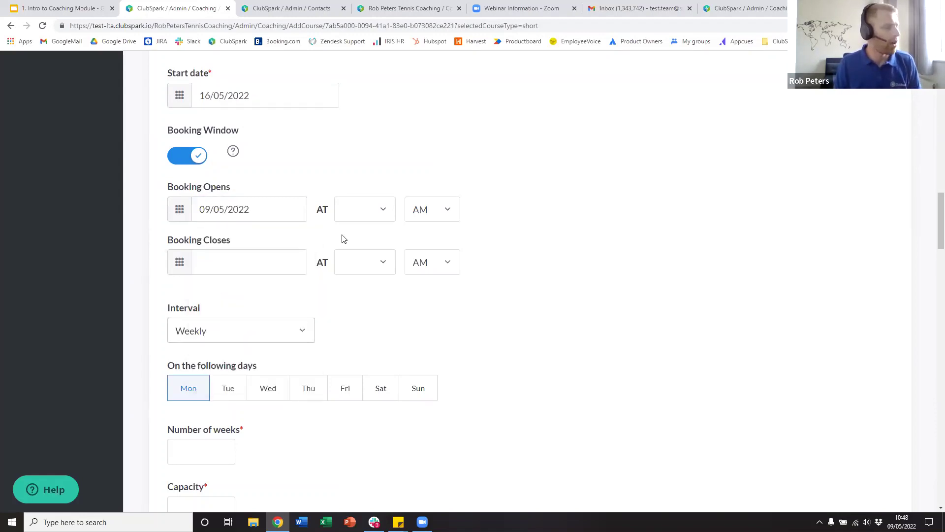
click(360, 217)
click(370, 253)
- Set booking to close 15/05/2022 at 12:00, then switch the booking window off
click(226, 257)
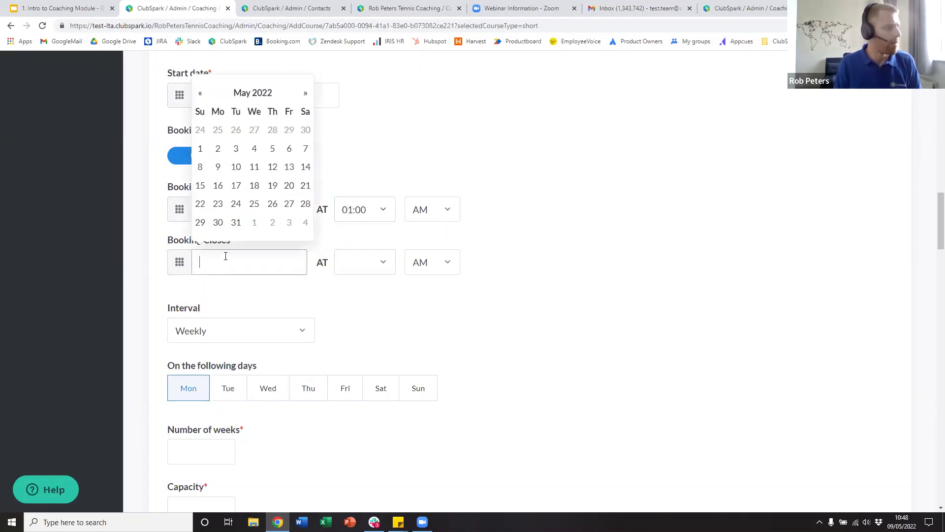
click(203, 191)
click(364, 261)
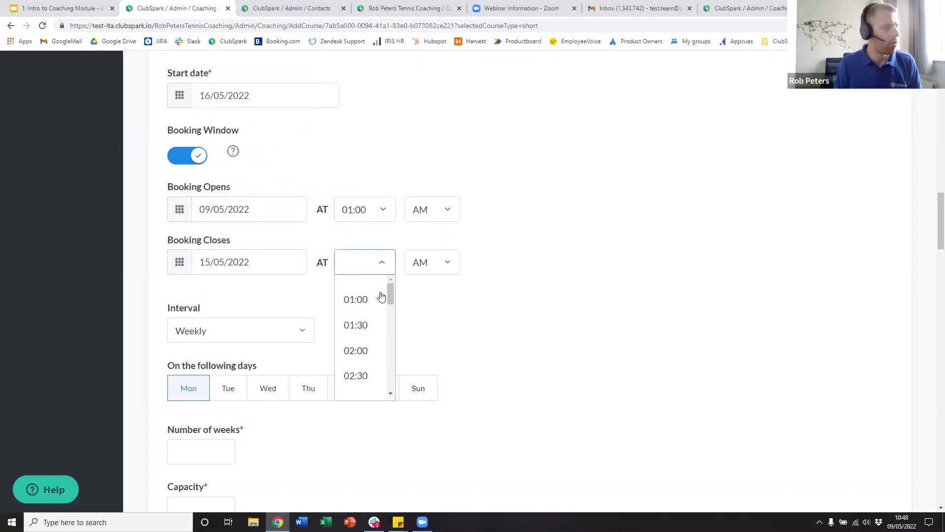
scroll(365, 335, down, 10)
scroll(366, 348, up, 2)
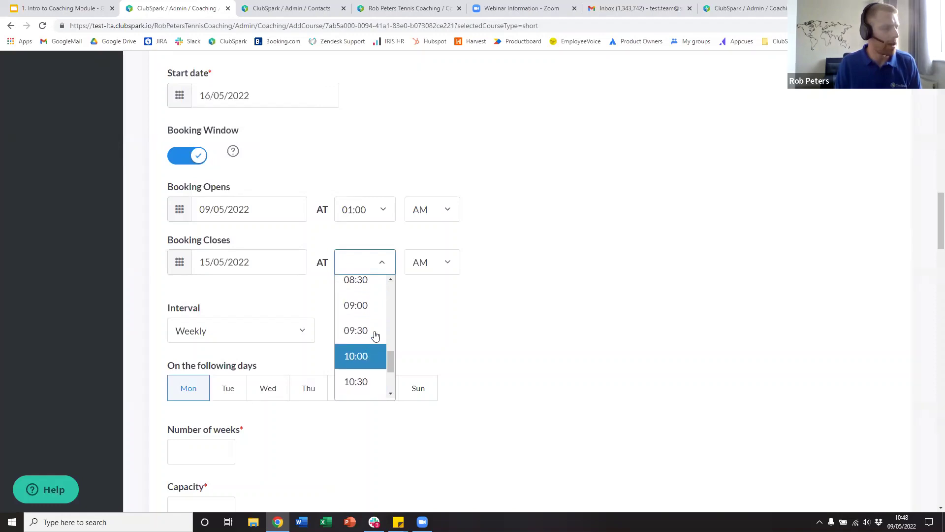
scroll(369, 349, down, 2)
click(369, 359)
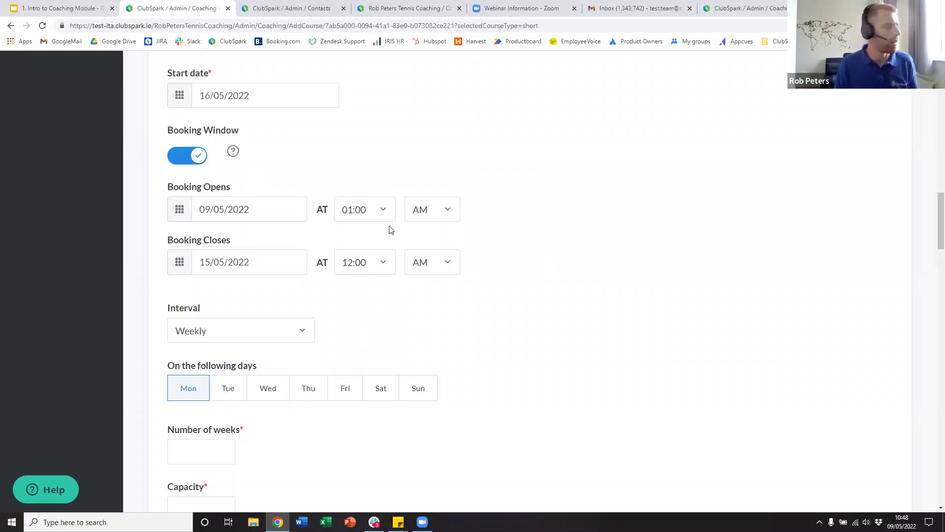
click(187, 158)
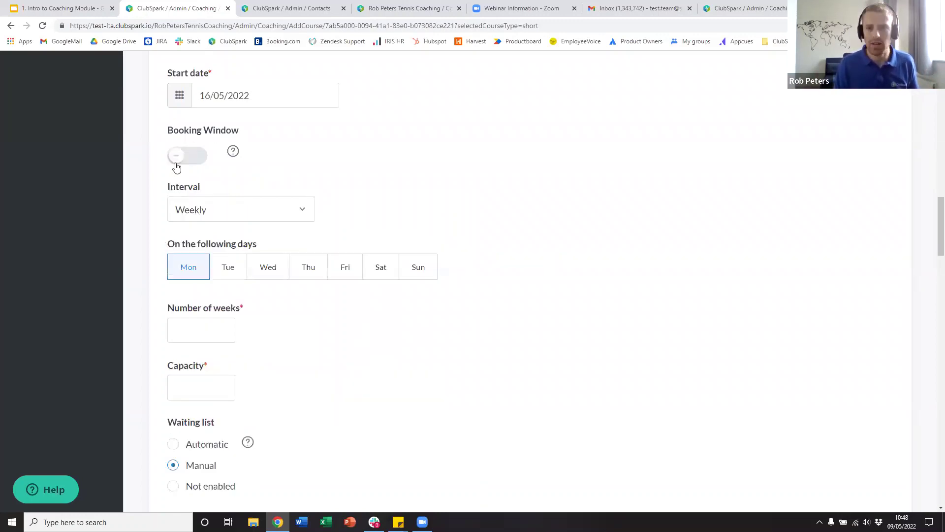
- Keep the course interval set to Weekly
scroll(335, 189, down, 2)
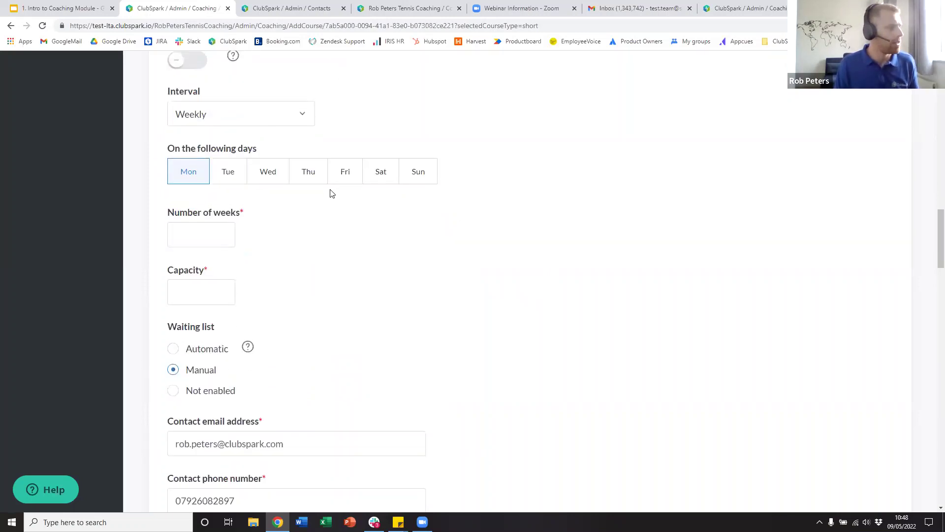
scroll(241, 169, up, 1)
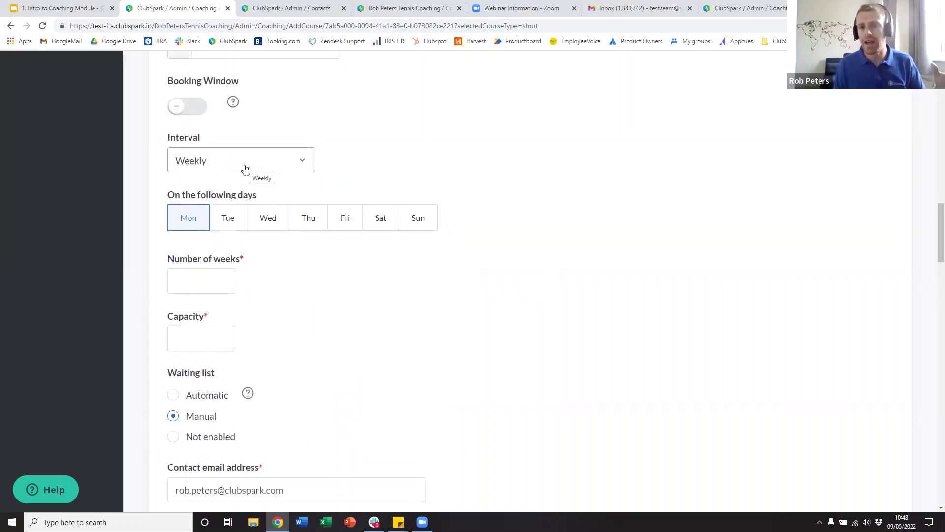
click(244, 168)
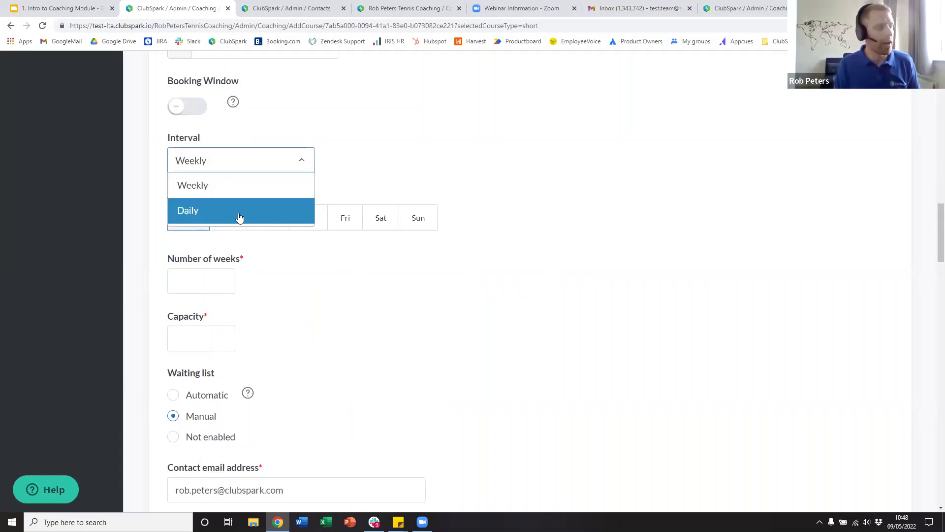
click(234, 178)
click(235, 161)
click(231, 189)
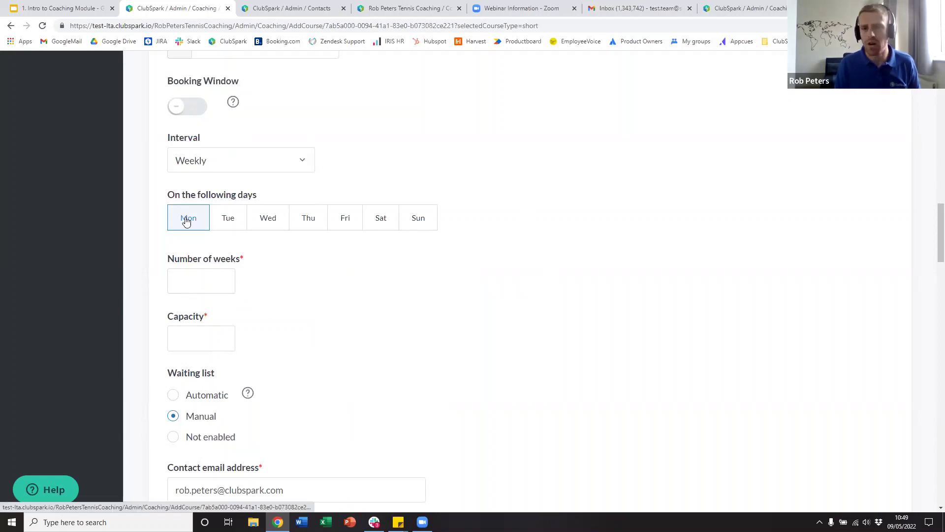
- Enter 6 for number of weeks and 8 for capacity, then scroll to Publish on Rally
click(196, 274)
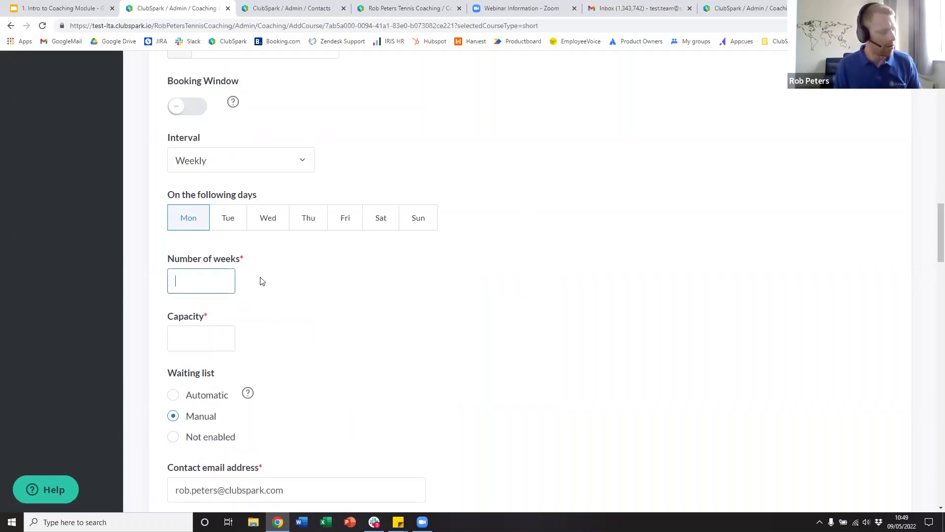
text(6)
click(220, 339)
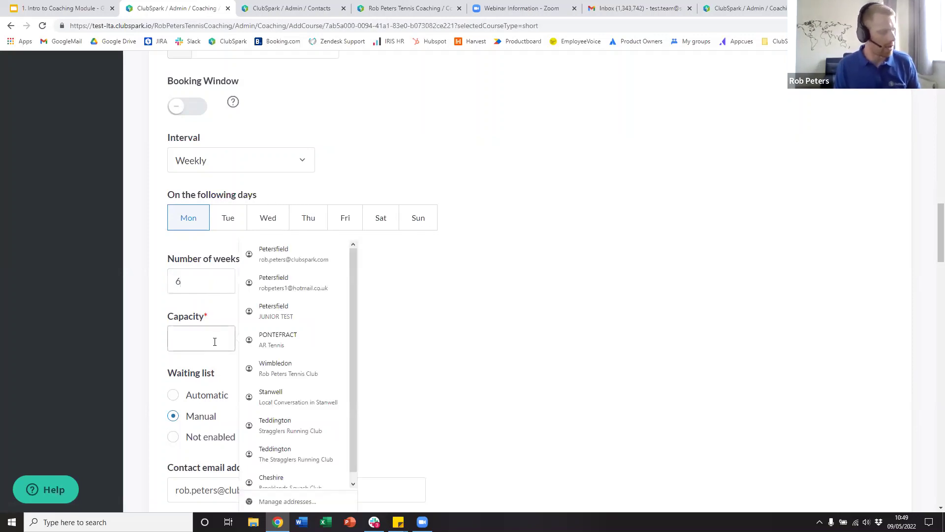
text(8)
click(492, 301)
scroll(473, 315, down, 4)
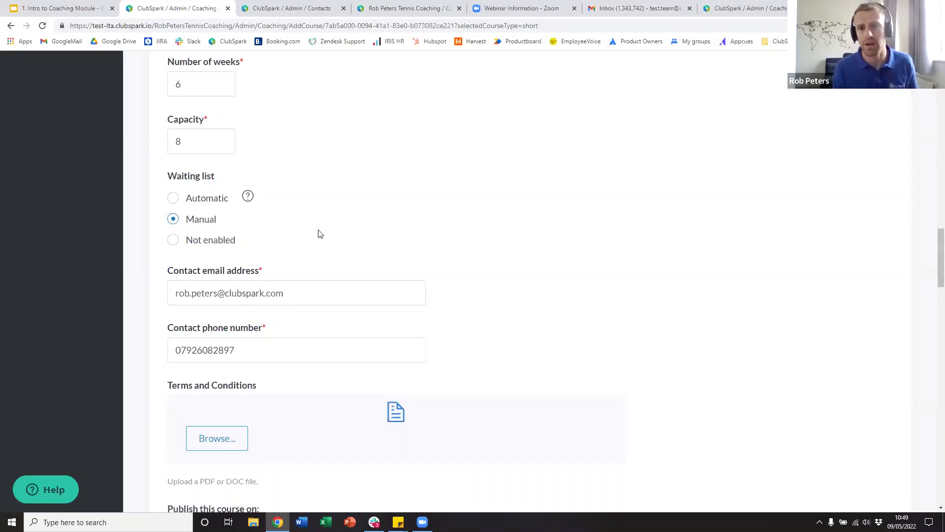
scroll(370, 268, down, 5)
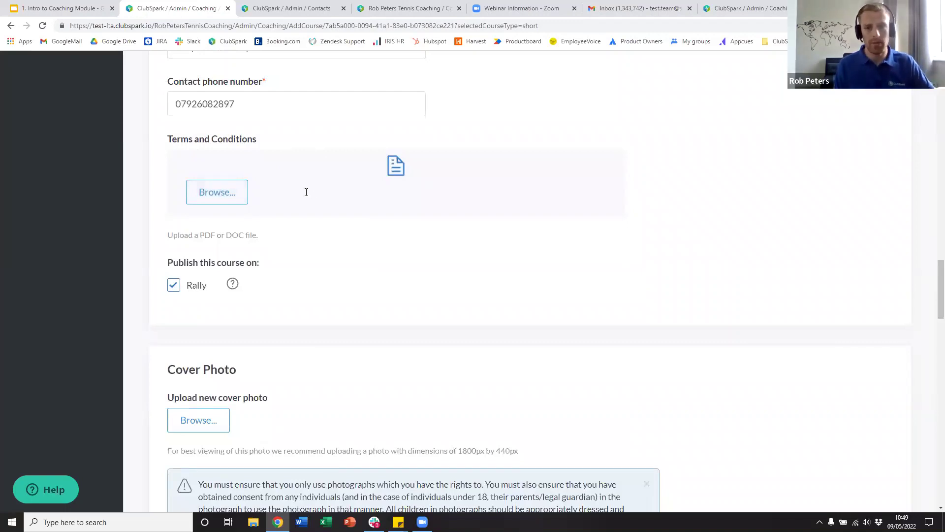
scroll(314, 257, down, 2)
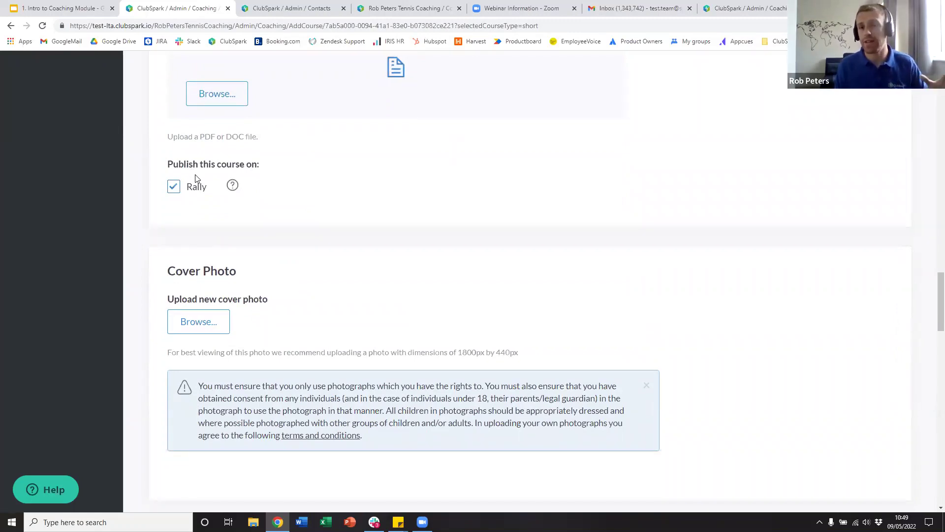
- In a new tab, search the web for 'lta rally' and open the LTA Rally site
key(ctrl+t)
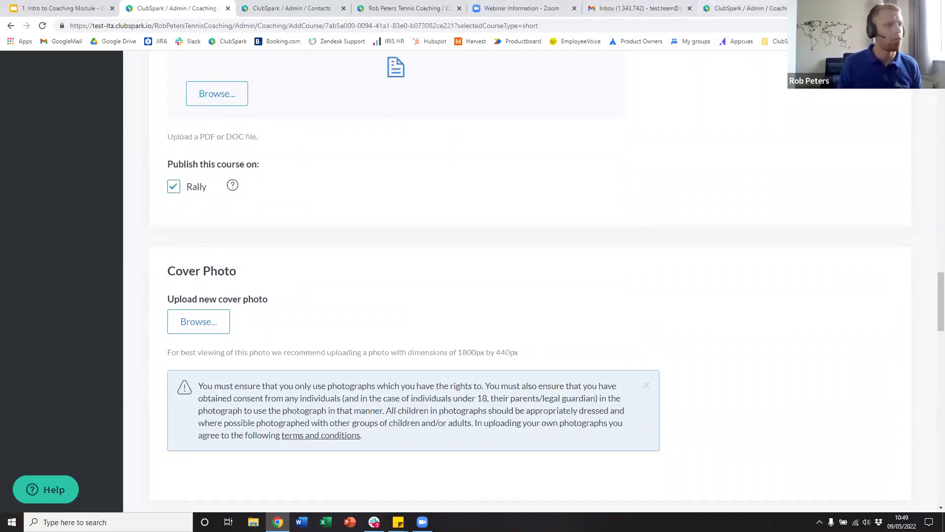
text(t)
key(BackSpace)
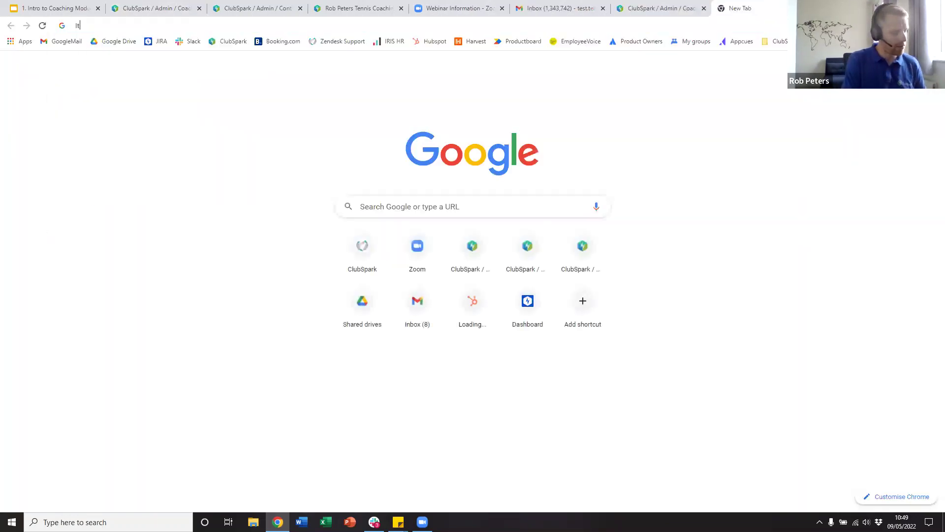
text(lta rally)
key(Return)
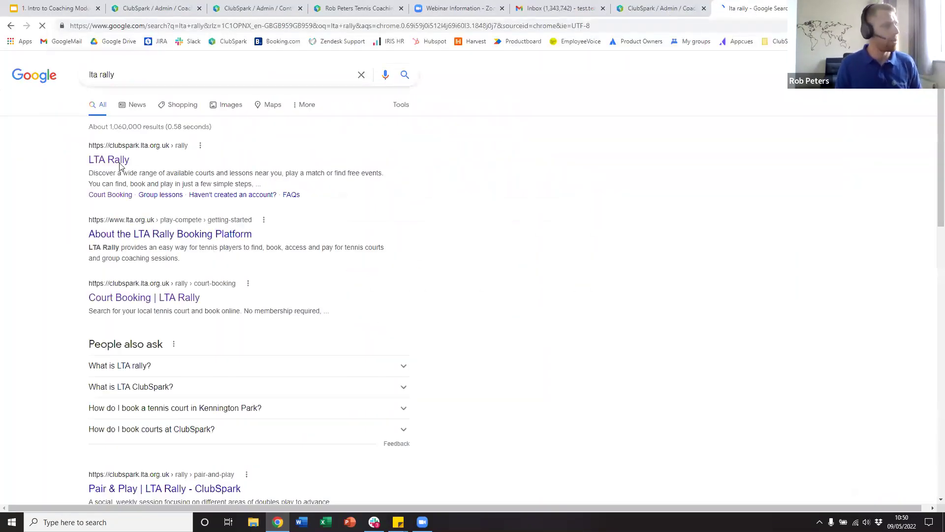
click(116, 156)
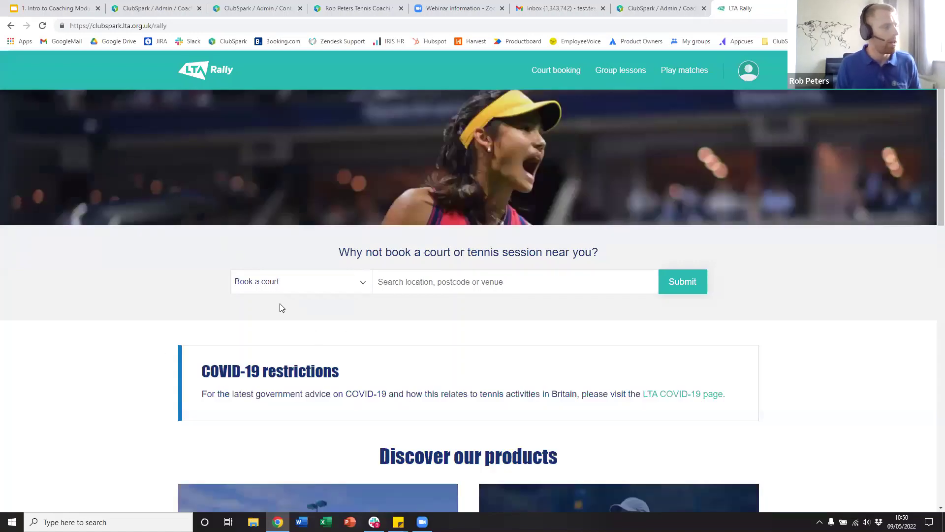
- Search group lessons near London, United Kingdom, browse the 1297 results, then return to ClubSpark
click(283, 291)
click(282, 337)
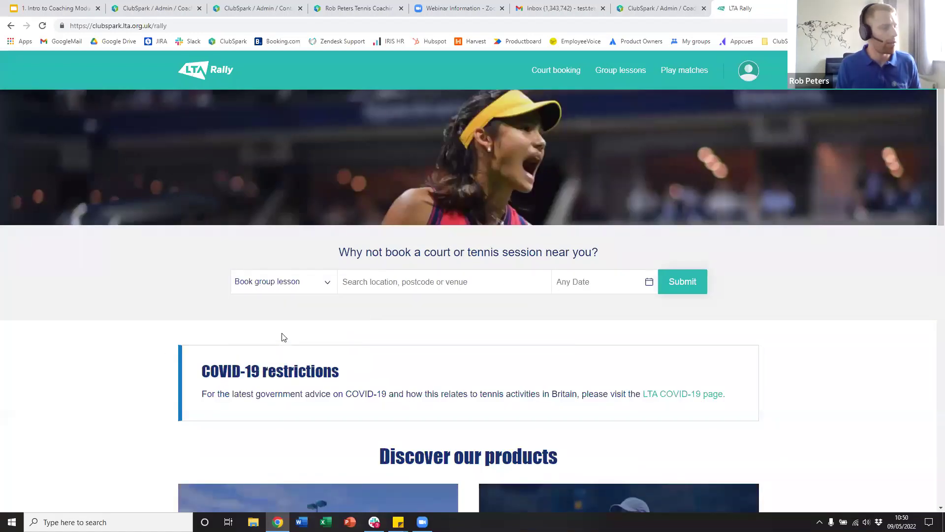
click(391, 290)
text(Londo)
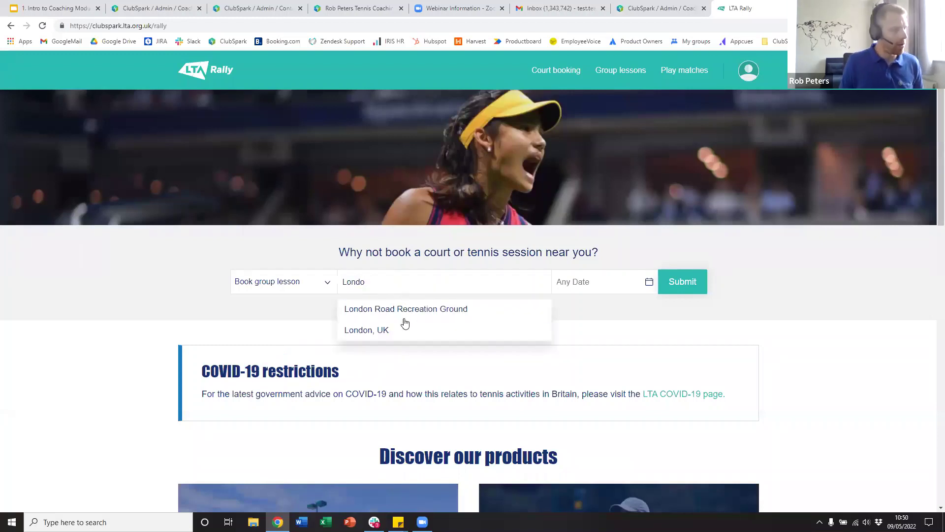
click(405, 328)
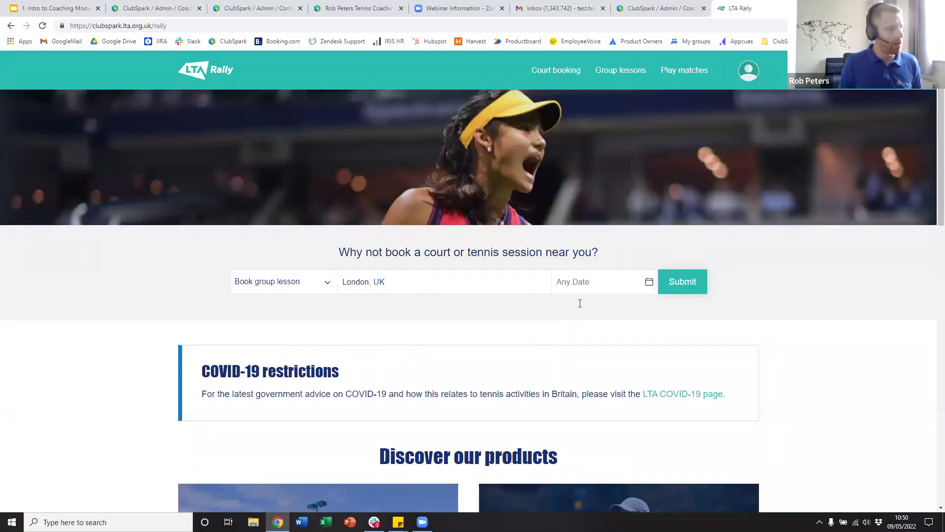
click(699, 282)
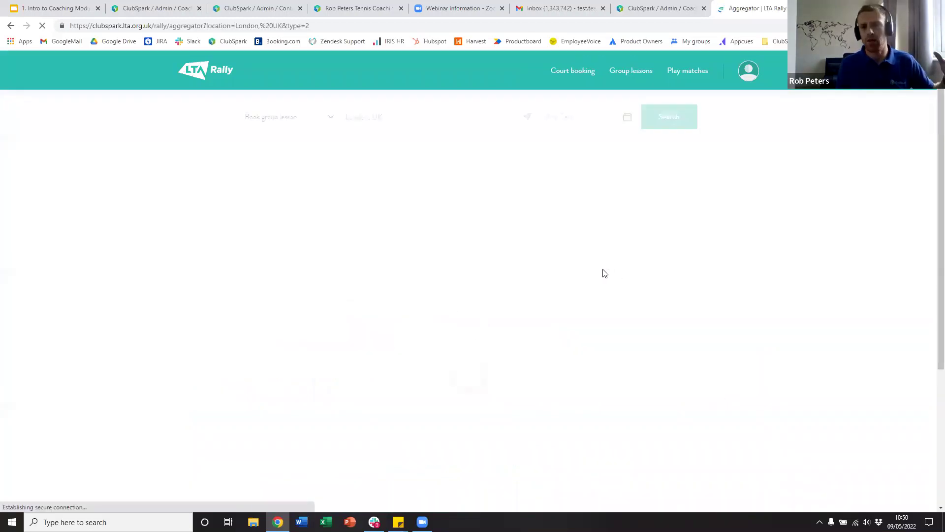
click(403, 214)
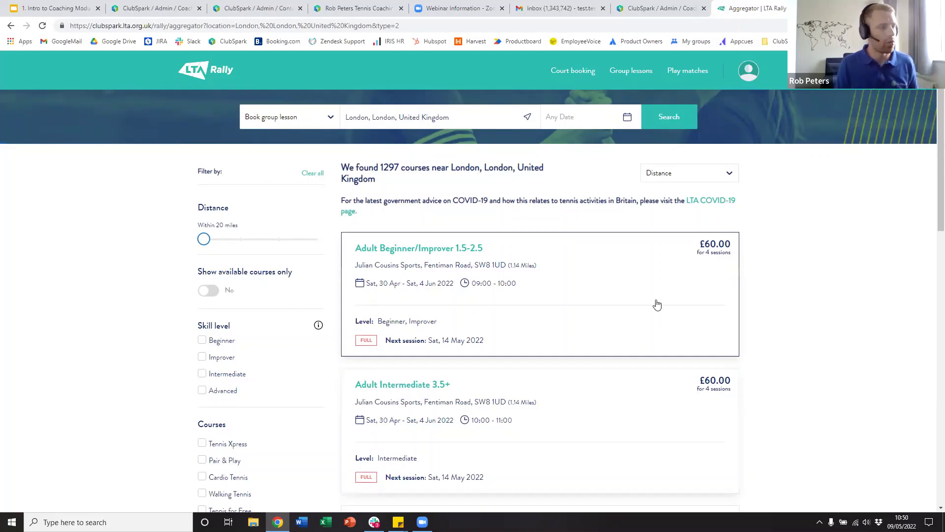
scroll(654, 306, down, 4)
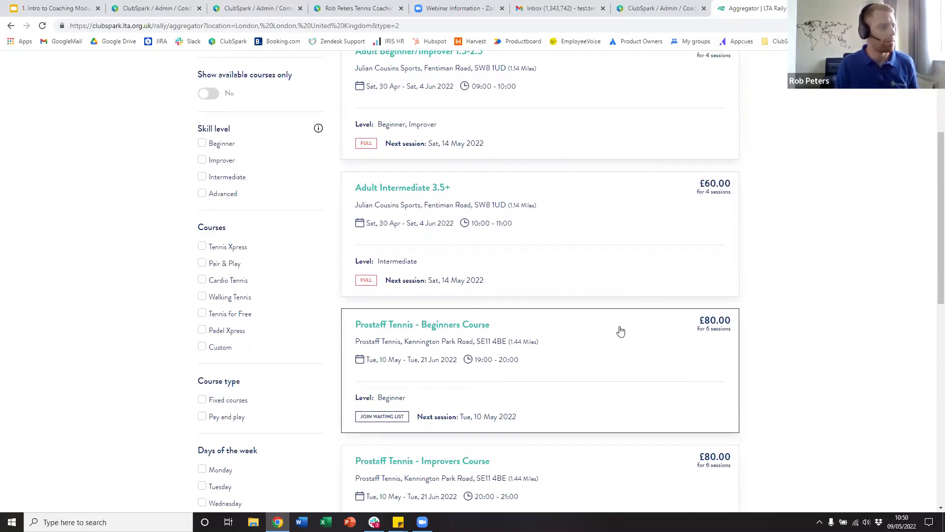
click(151, 7)
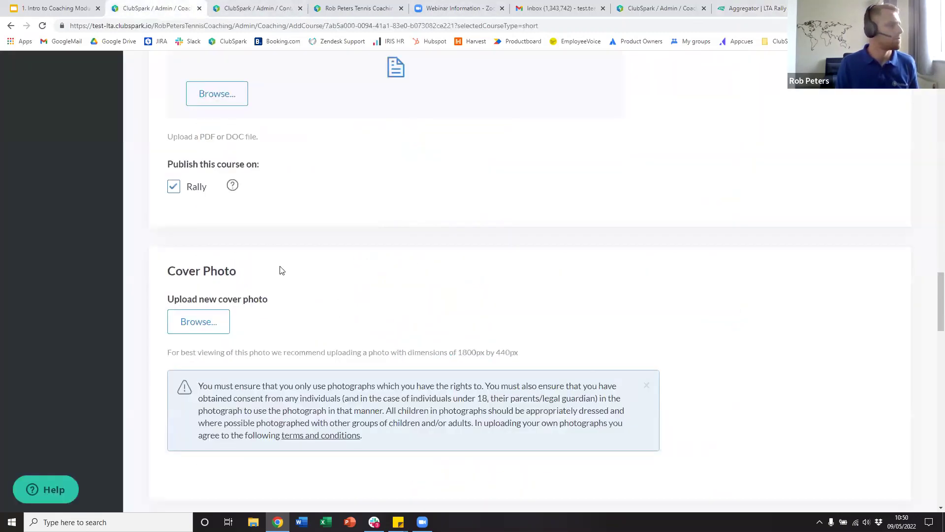
scroll(279, 268, down, 3)
scroll(222, 210, up, 2)
scroll(234, 261, down, 1)
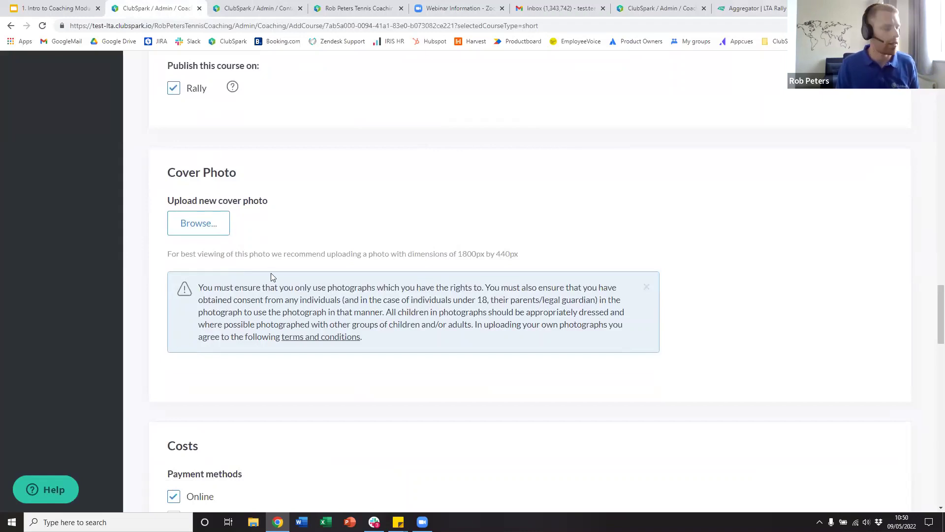
scroll(327, 275, down, 3)
scroll(329, 286, down, 4)
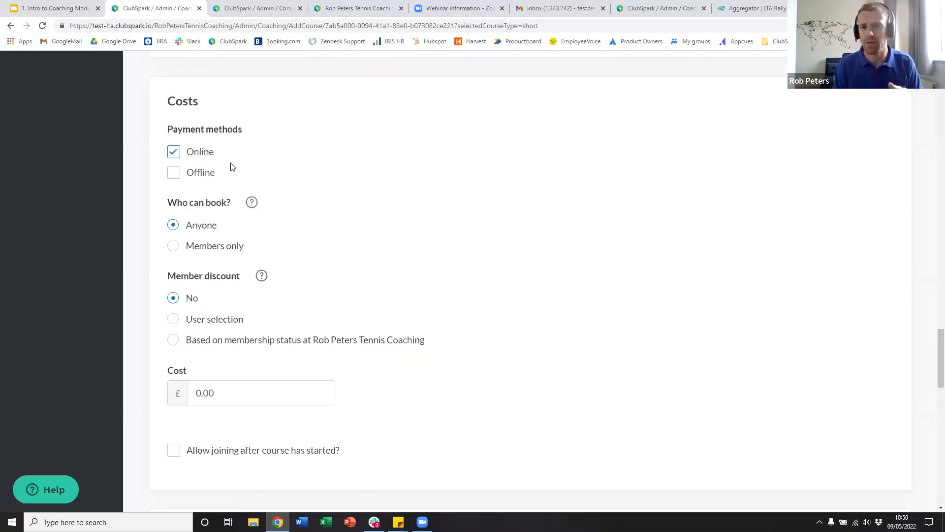
- Allow Offline payment with 'BACS...' as instructions, then go to the Contacts page
click(174, 173)
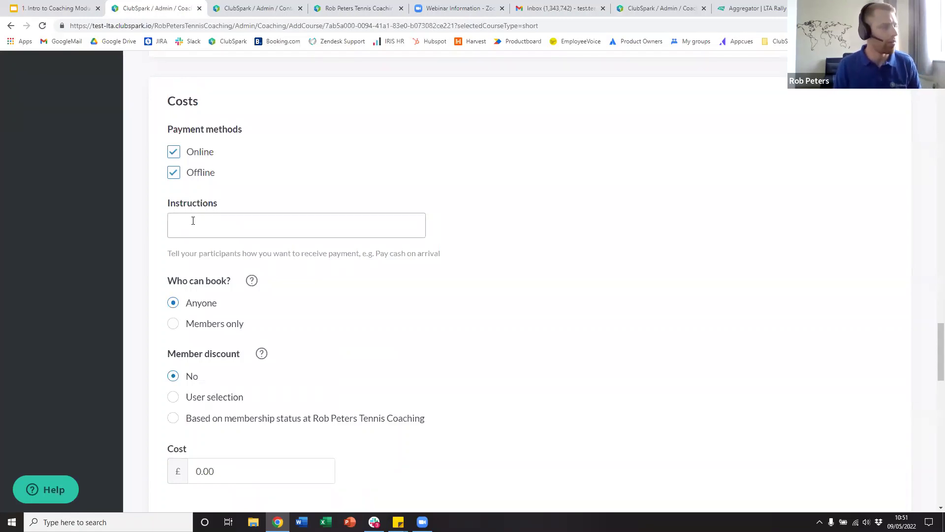
text(B)
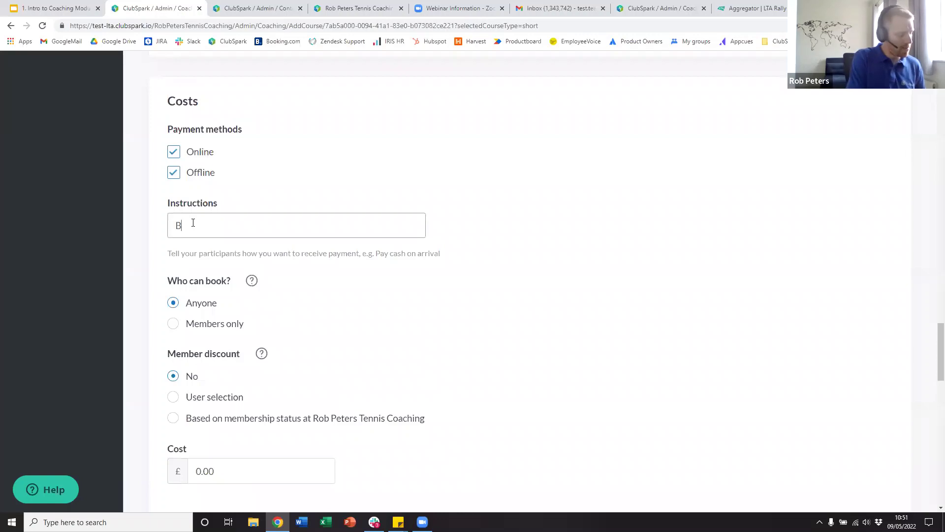
text(ACS...)
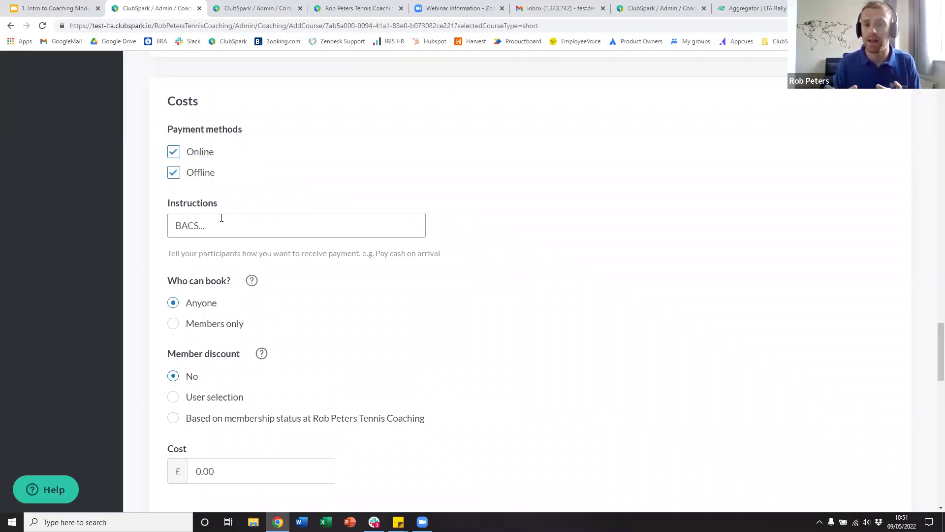
click(221, 218)
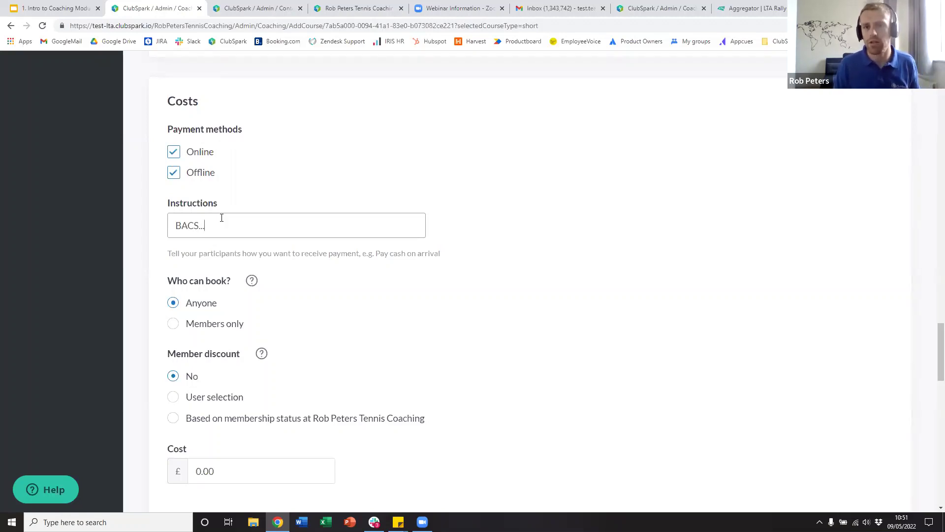
click(348, 226)
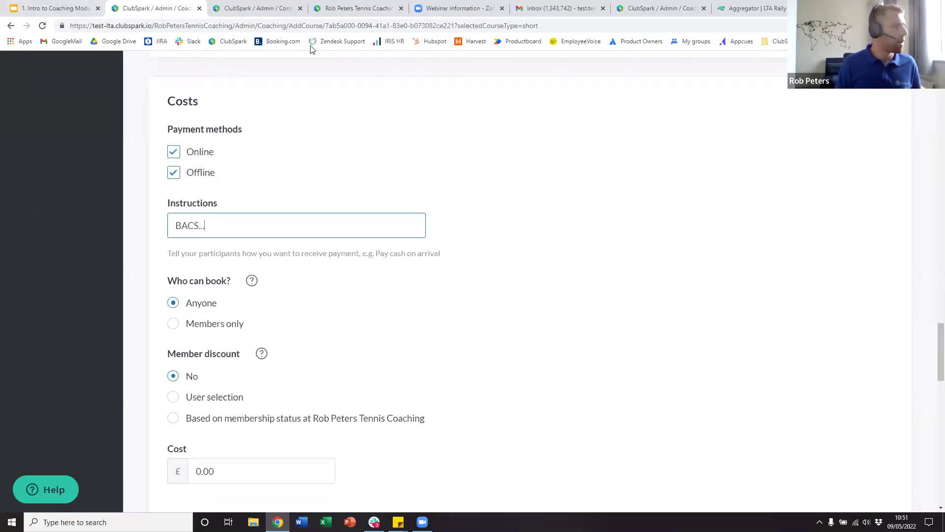
click(261, 5)
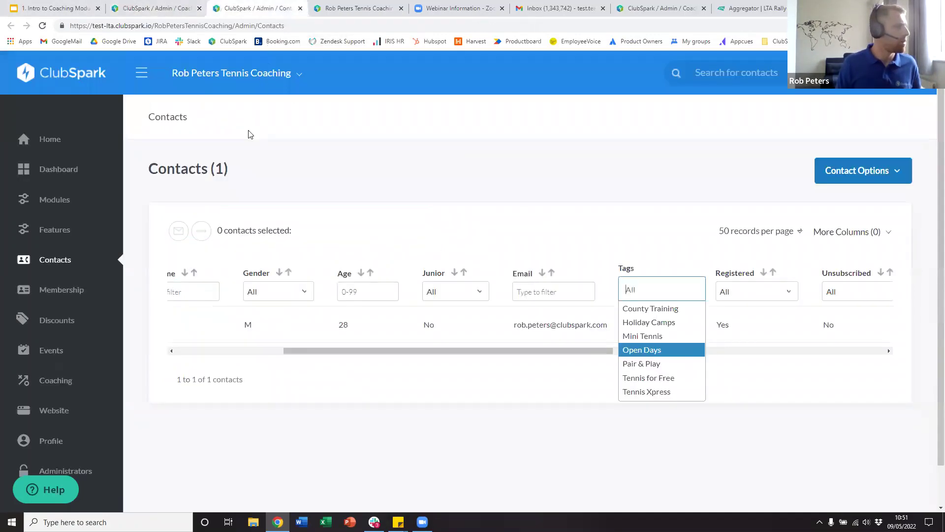
- Open Coaching and scroll the categories: Adult Beginners has 1 course, Adult Advanced 0
click(56, 382)
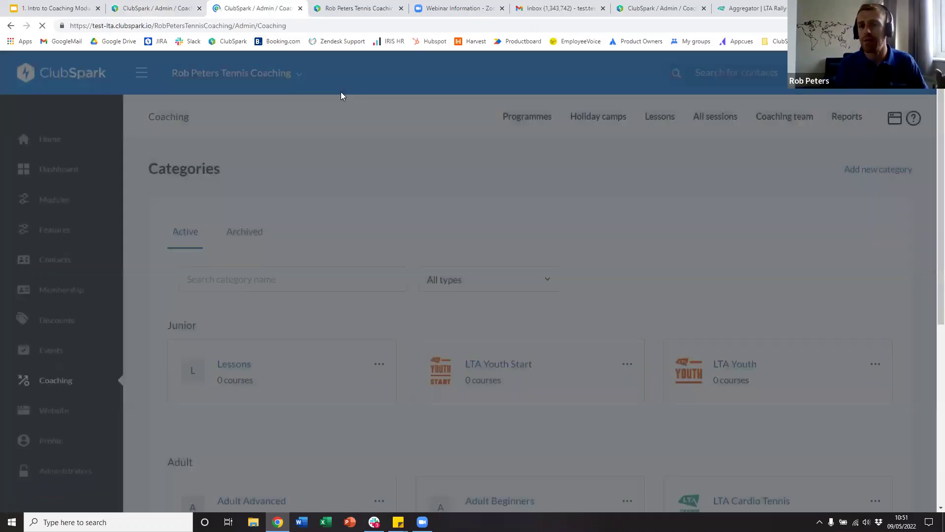
scroll(554, 260, down, 4)
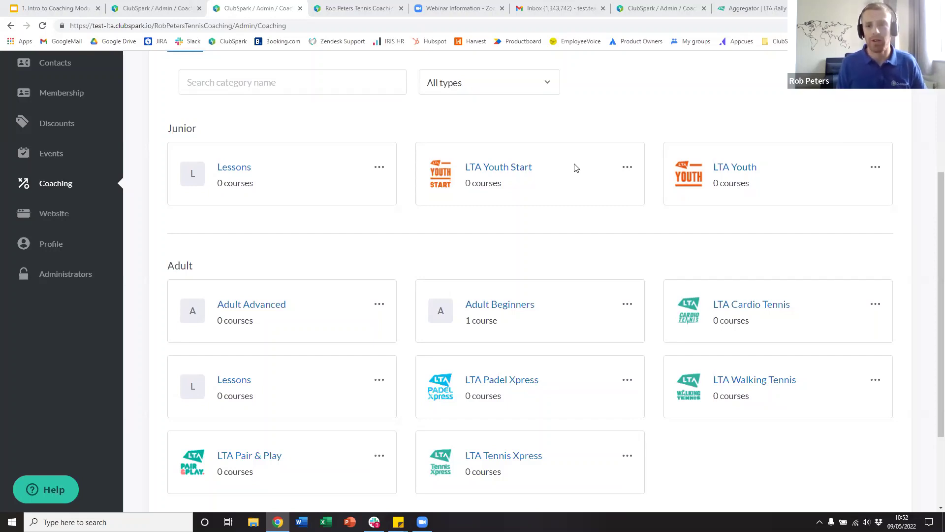
- Leave Who can book on Anyone and set Member discount to User selection, adding a Member cost field
click(166, 6)
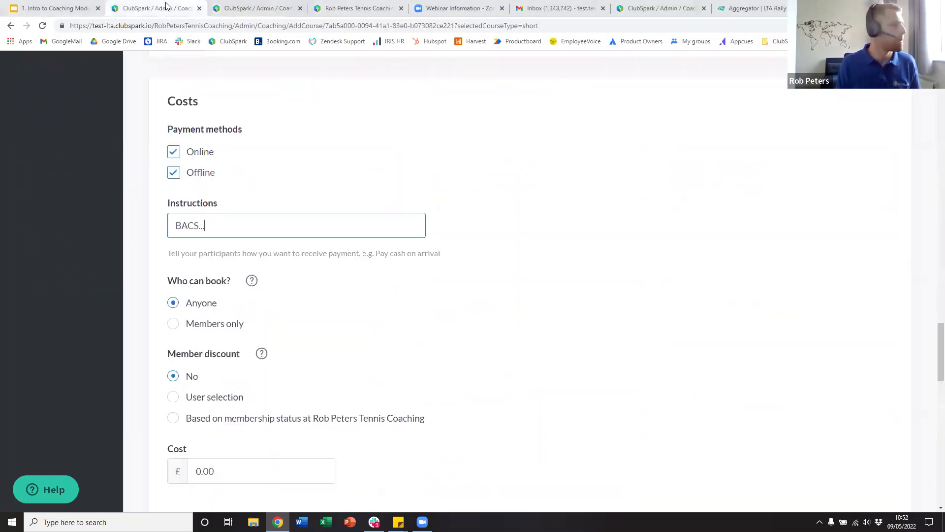
scroll(367, 266, down, 3)
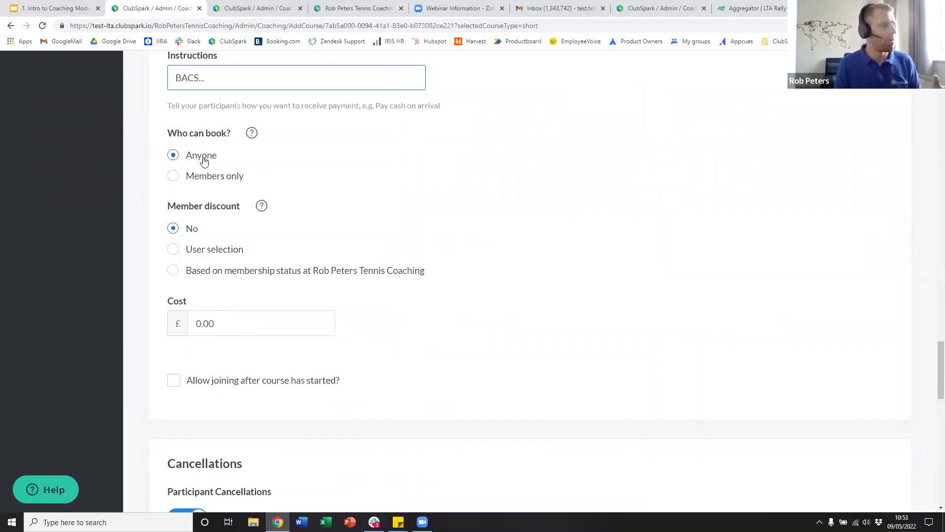
click(186, 177)
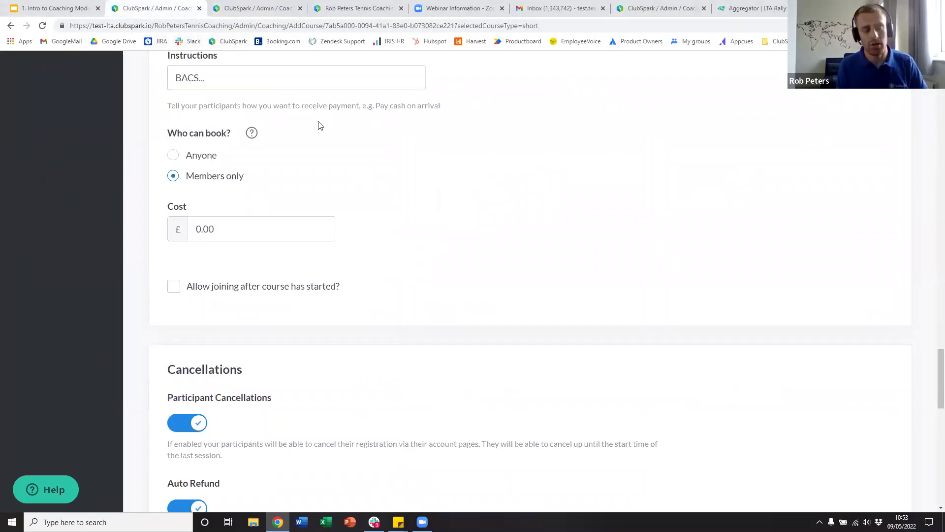
click(173, 157)
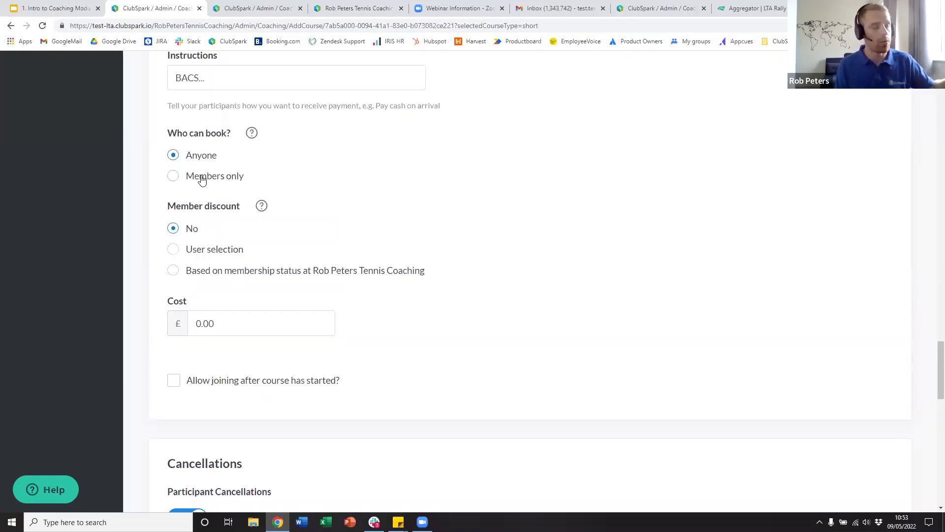
scroll(226, 240, down, 1)
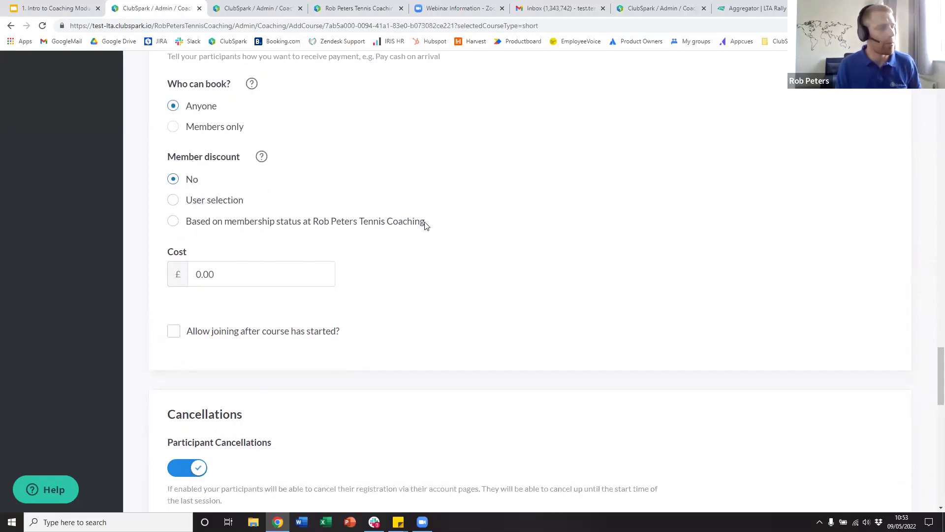
drag(423, 222, 314, 231)
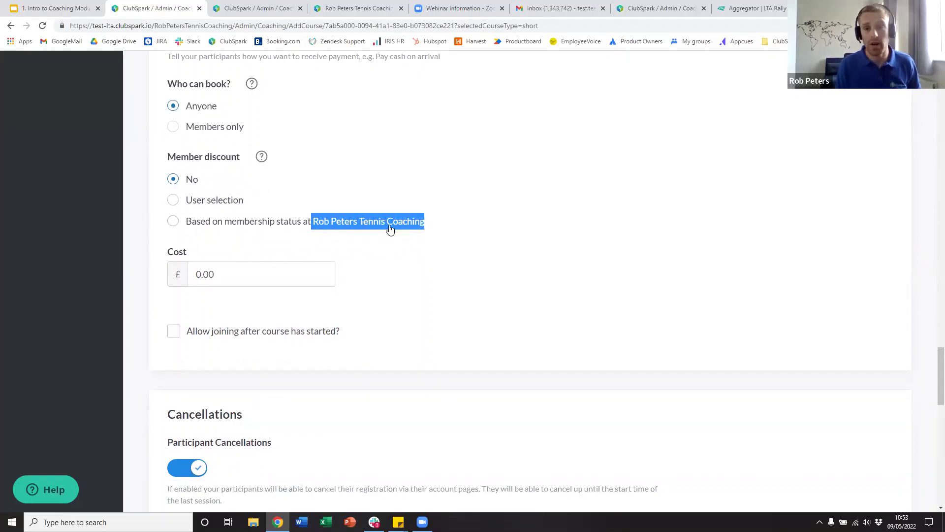
click(201, 203)
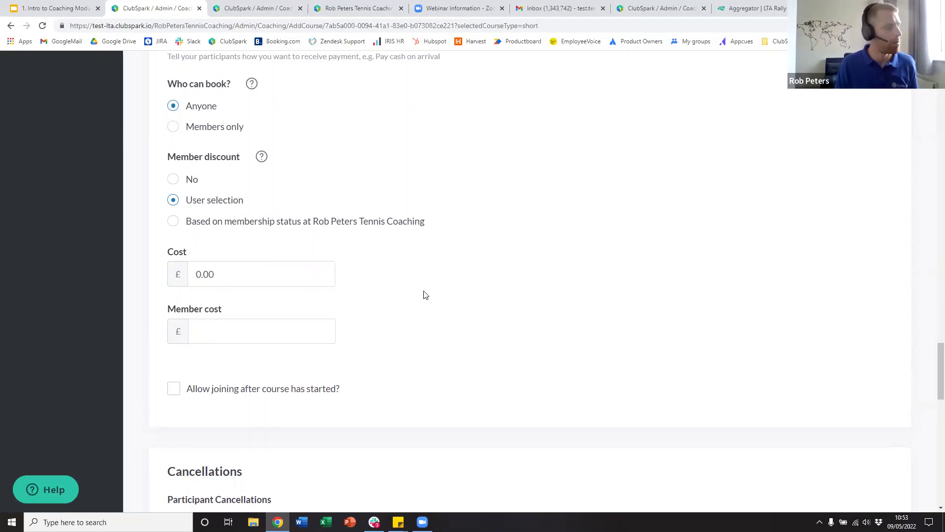
- Set the course cost to £50 and the member cost to £40
scroll(226, 256, down, 1)
click(223, 227)
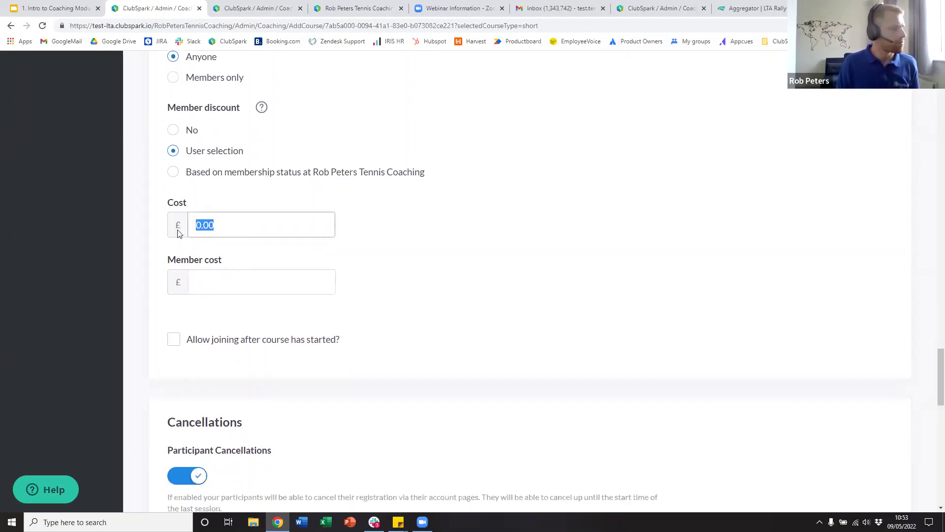
text(50)
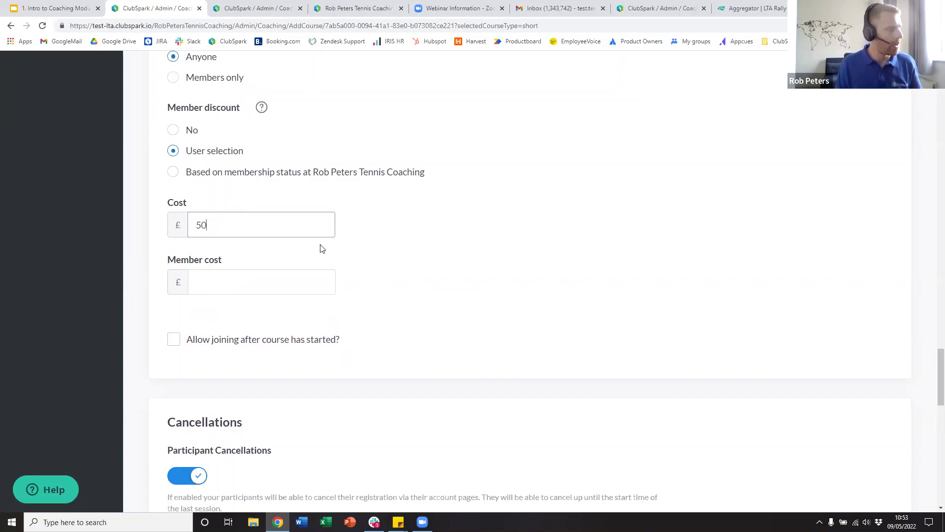
scroll(365, 271, up, 3)
scroll(393, 295, down, 2)
click(233, 327)
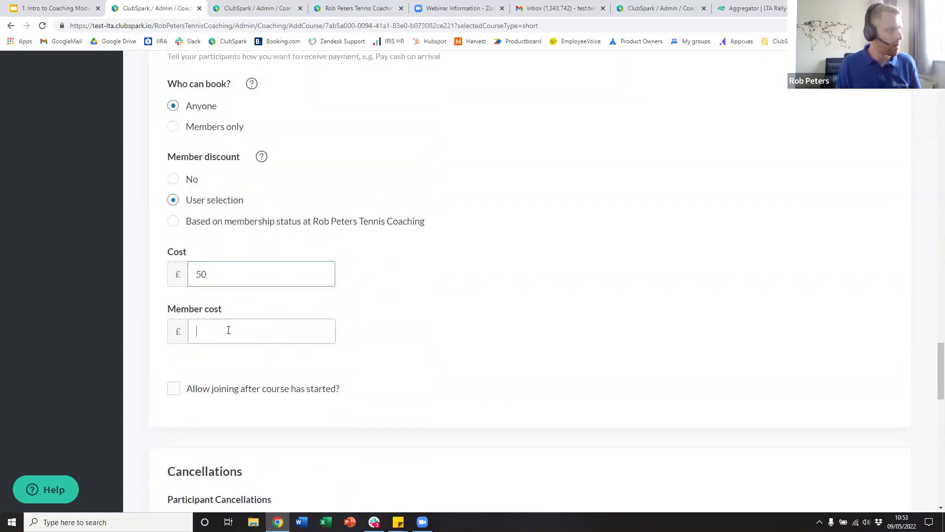
text(40)
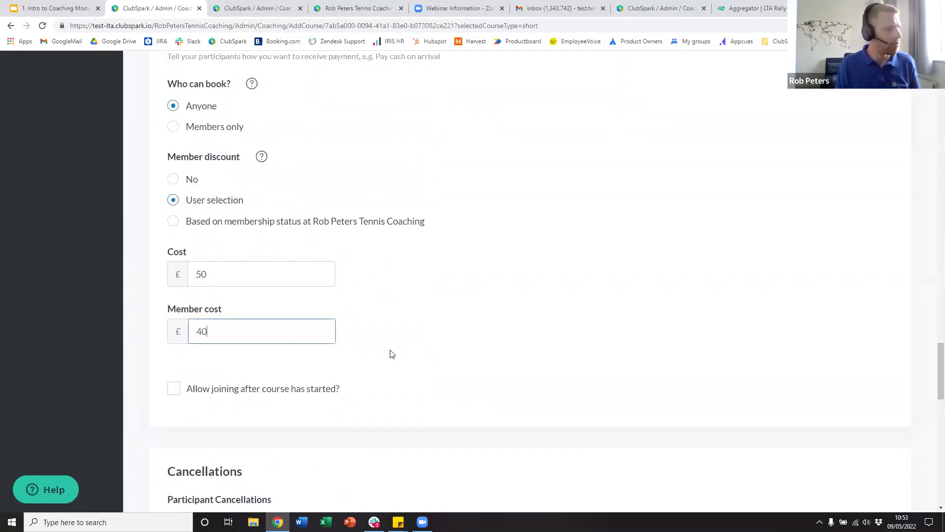
- Allow joining after the course has started and select Cost per session
scroll(354, 342, down, 2)
click(177, 293)
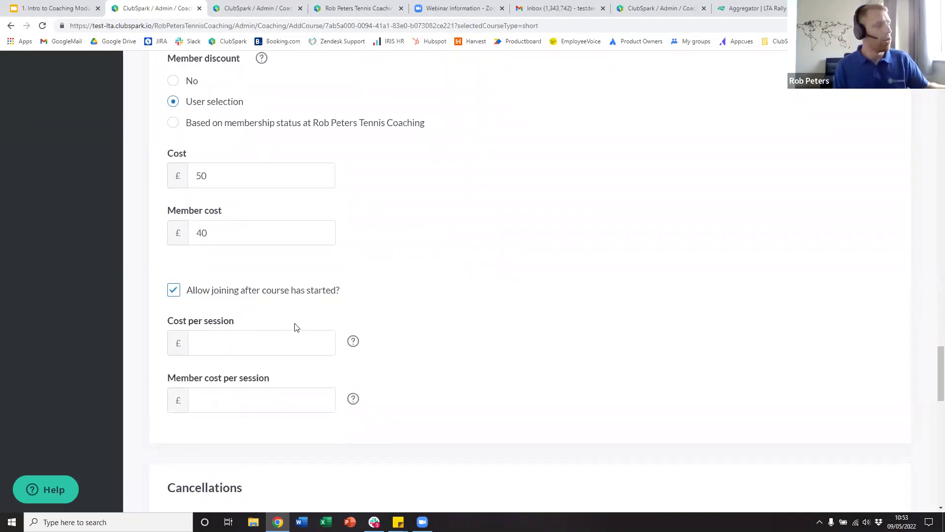
click(235, 348)
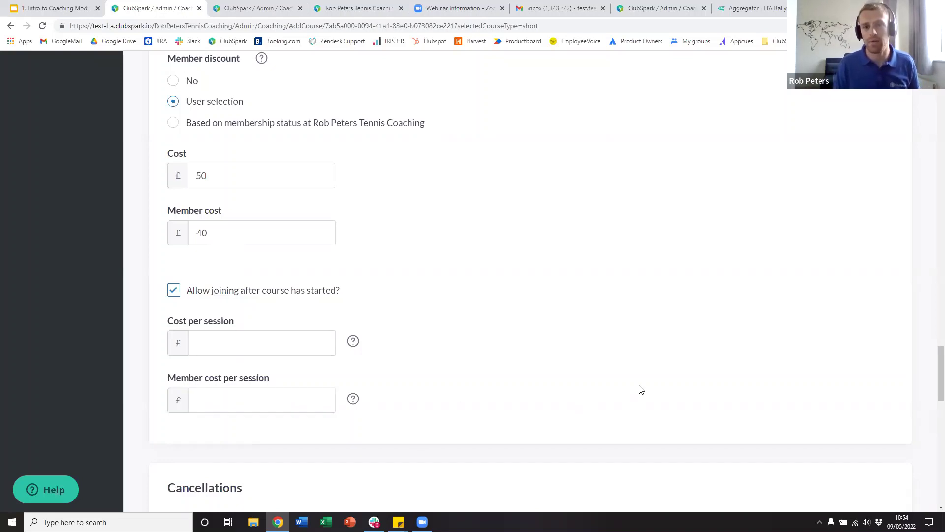
scroll(616, 335, down, 7)
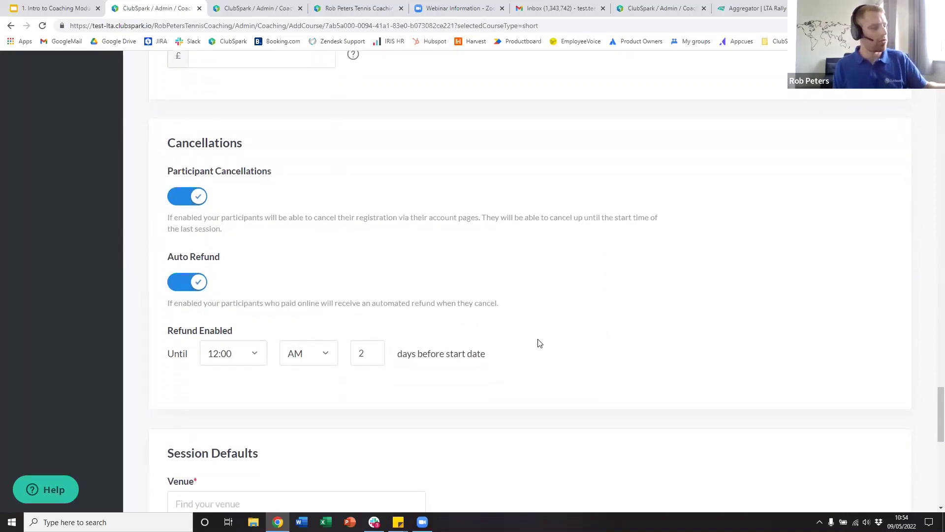
- Set the venue to ClubSpark, London, Greater London, SW19 4DW
scroll(539, 343, down, 2)
scroll(532, 345, down, 5)
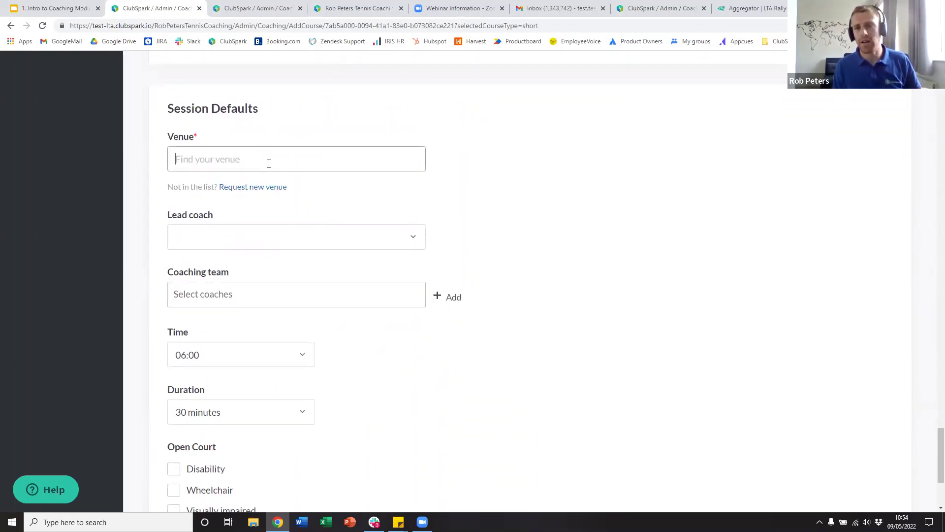
text(clubspark)
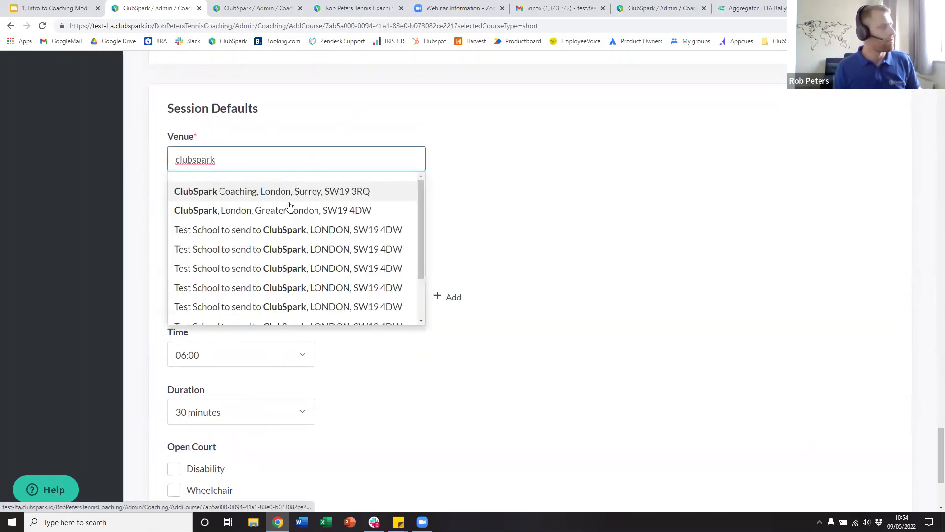
click(287, 211)
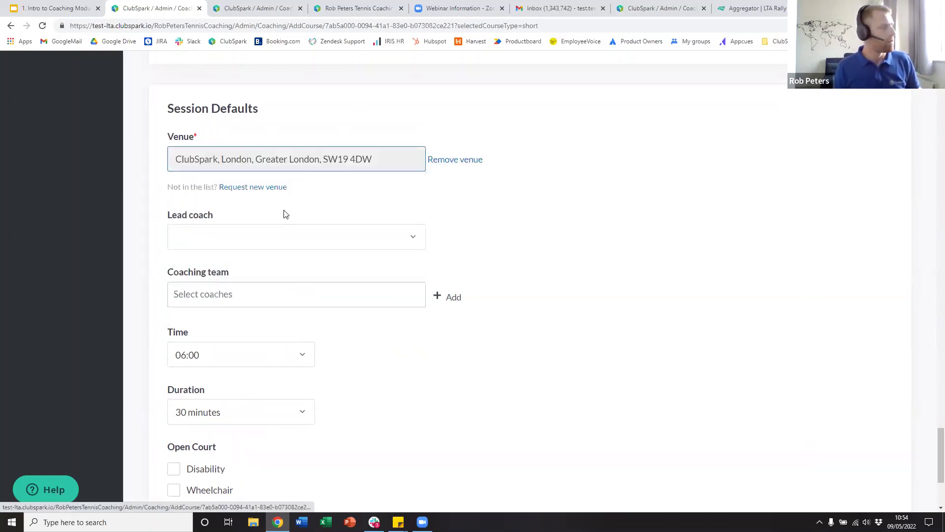
- Leave the Lead coach blank after briefly choosing the head coach
click(277, 241)
click(277, 240)
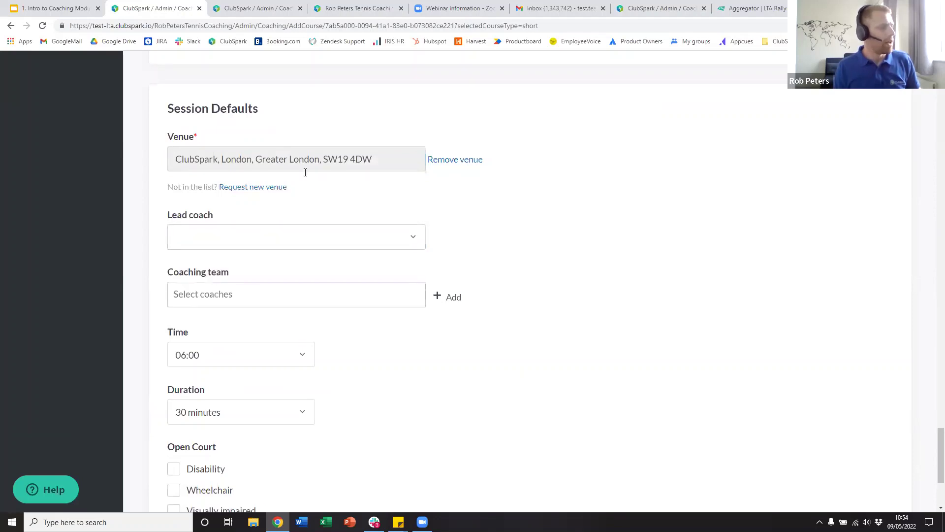
scroll(256, 216, down, 1)
scroll(256, 219, down, 1)
click(226, 143)
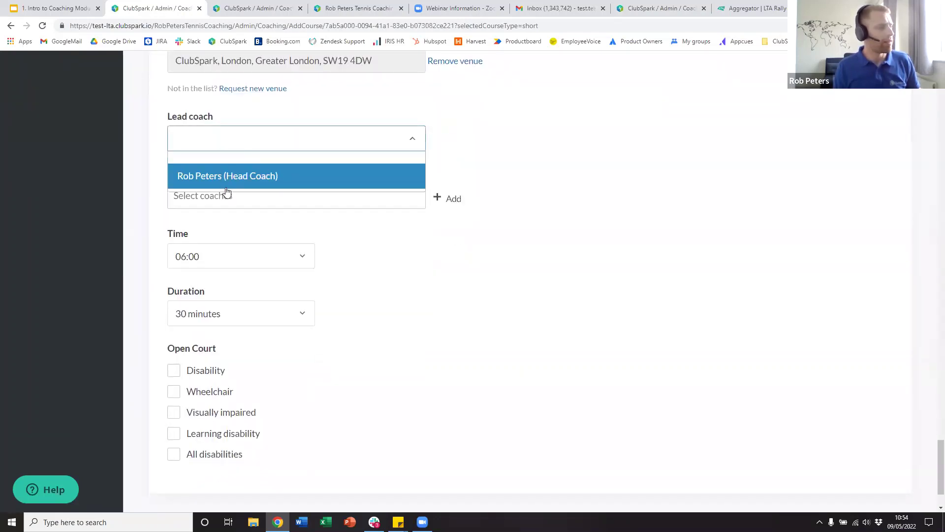
click(226, 177)
click(261, 145)
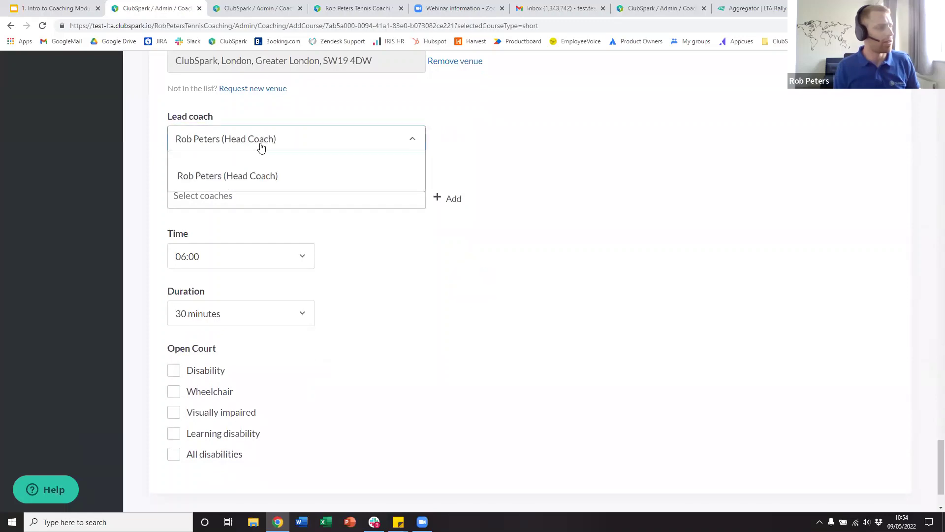
click(313, 163)
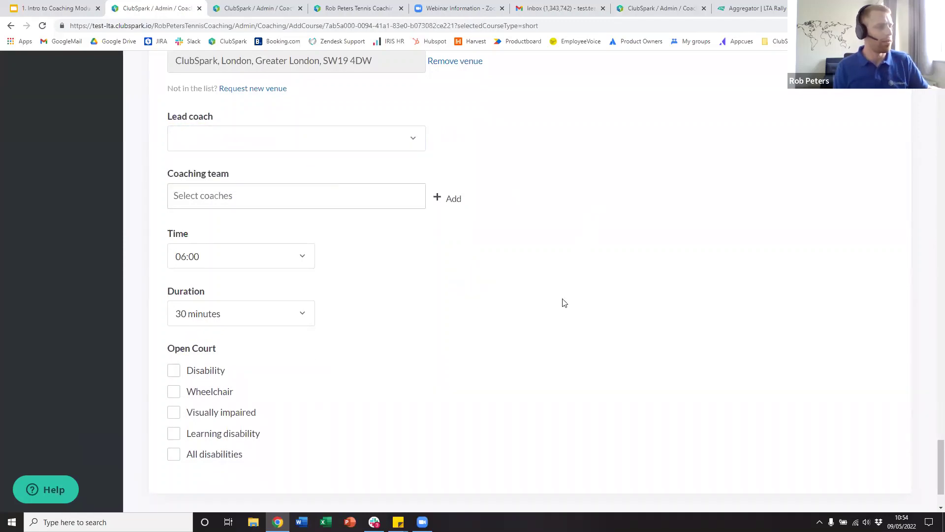
- Keep the start time at 06:00, set duration to 60 minutes, and view the LTA Rally listing
scroll(232, 197, down, 2)
click(232, 190)
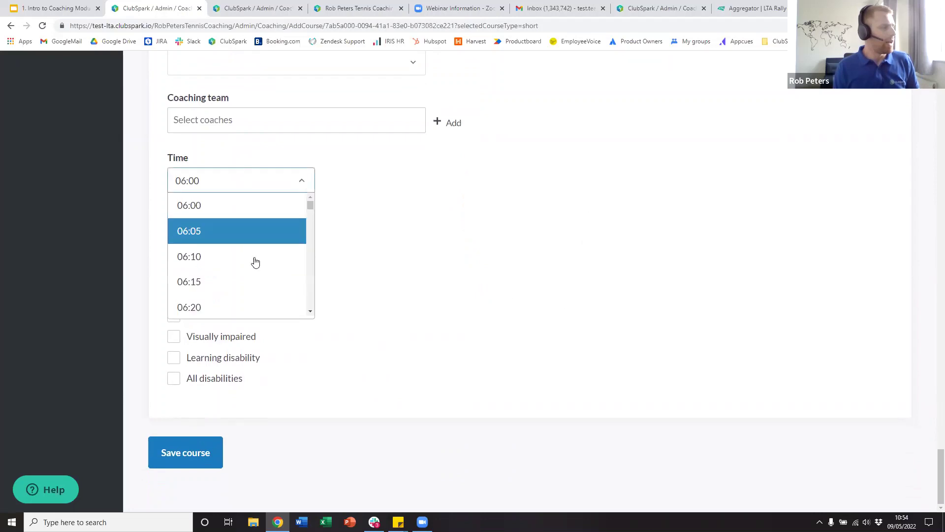
click(256, 210)
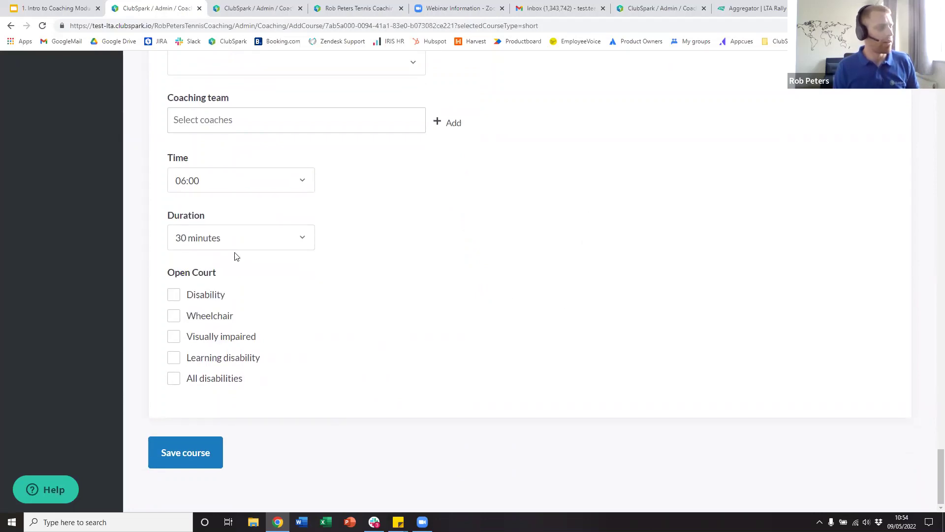
click(234, 246)
click(232, 339)
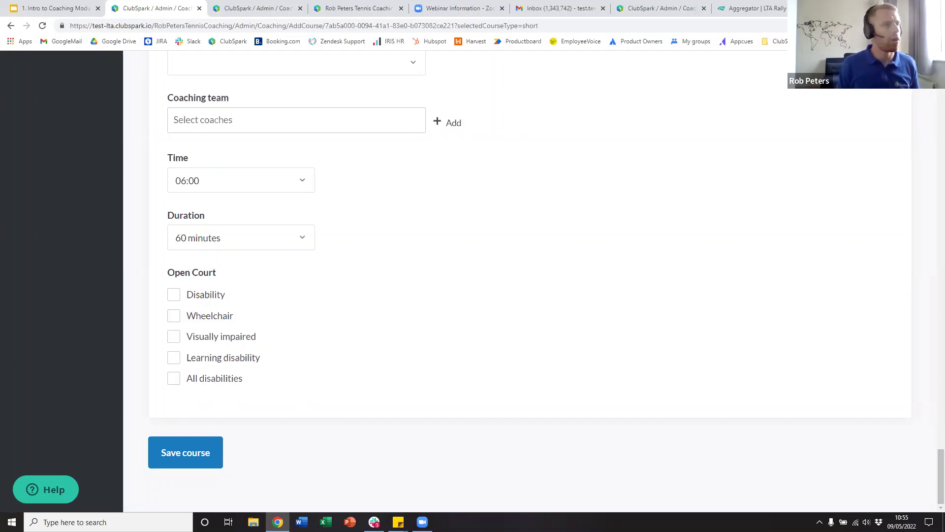
click(753, 8)
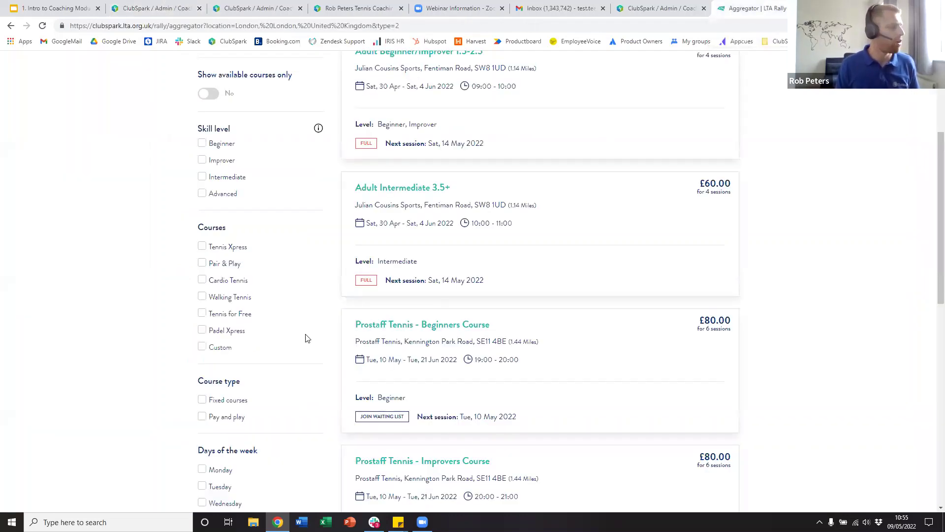
- Browse the LTA Rally course results, then save the Monday Advanced course in ClubSpark
scroll(306, 338, down, 10)
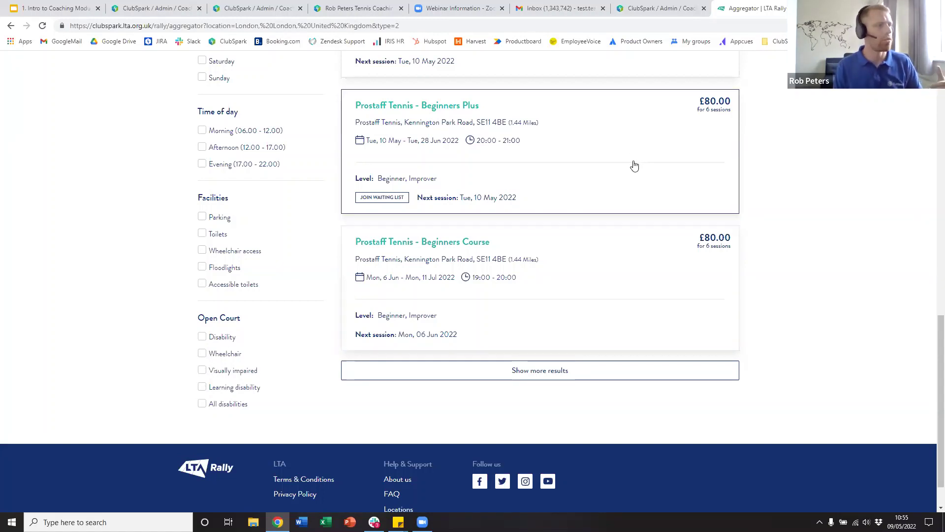
click(664, 16)
click(153, 8)
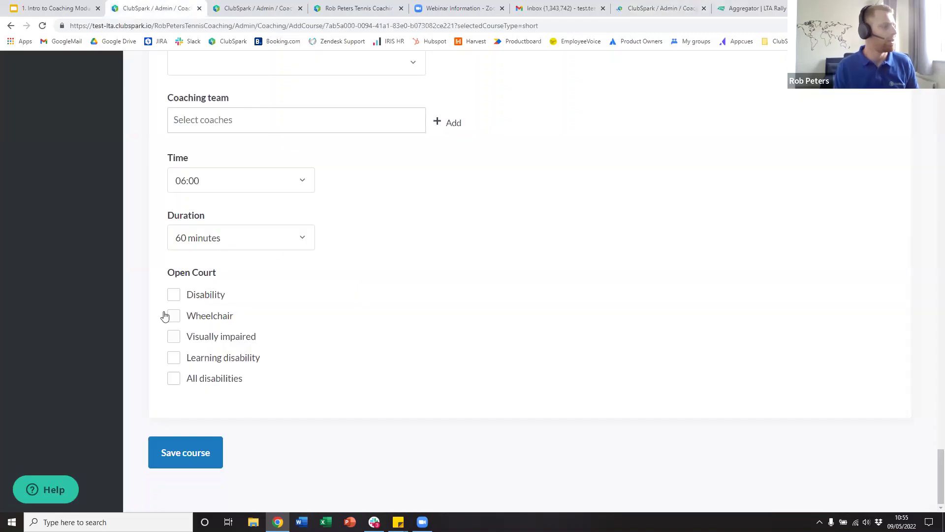
click(191, 459)
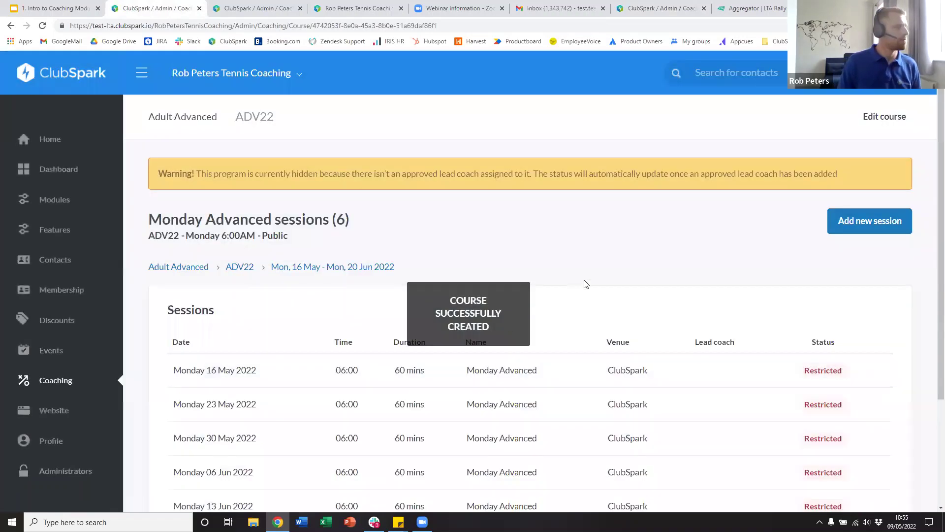
- Highlight the warning that the course stays hidden without an approved lead coach, then go to Coaching
scroll(704, 229, down, 3)
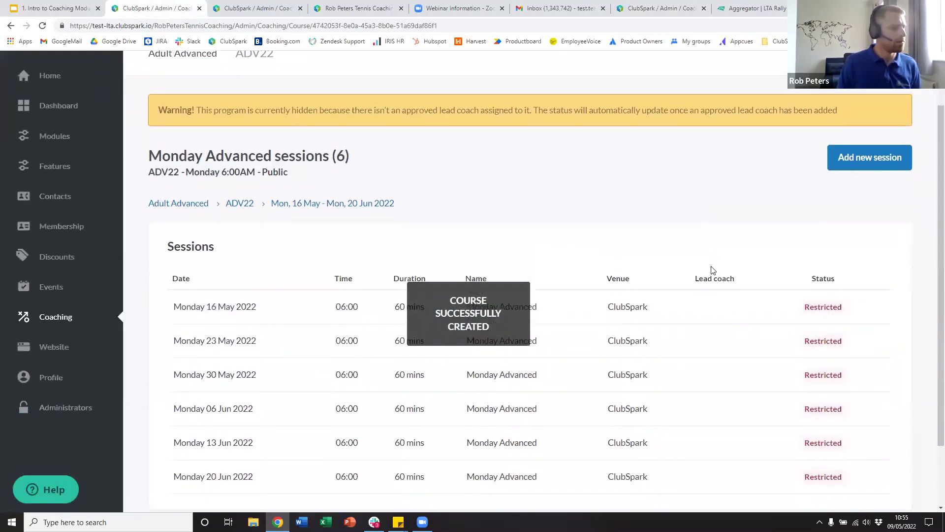
scroll(662, 288, up, 3)
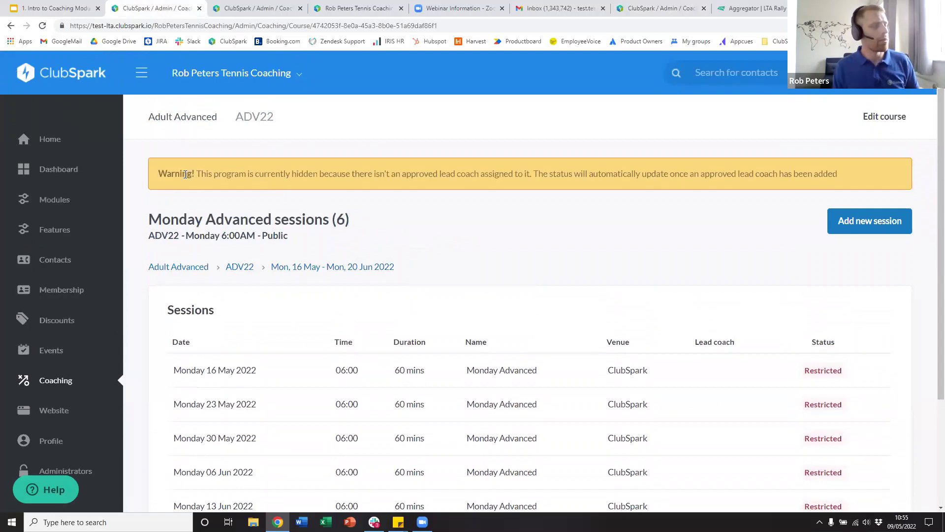
drag(188, 174, 653, 170)
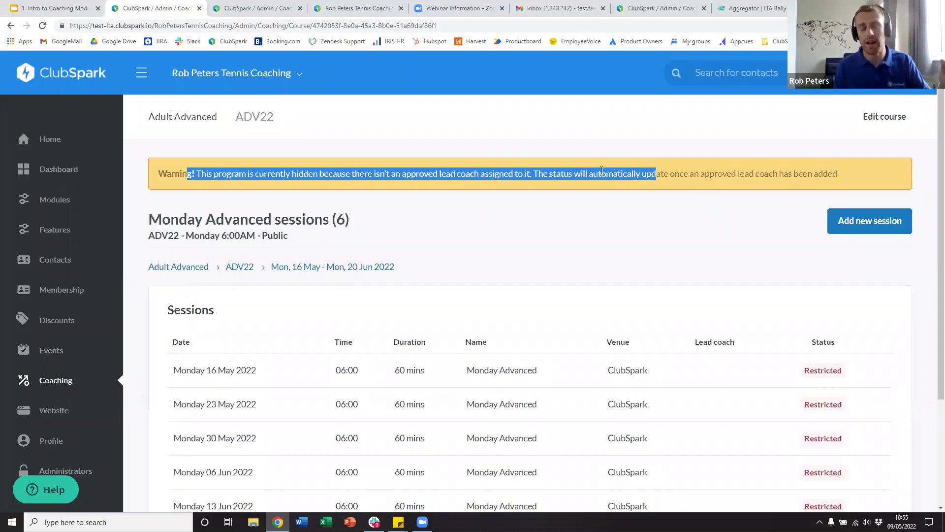
scroll(640, 359, down, 1)
scroll(591, 335, up, 1)
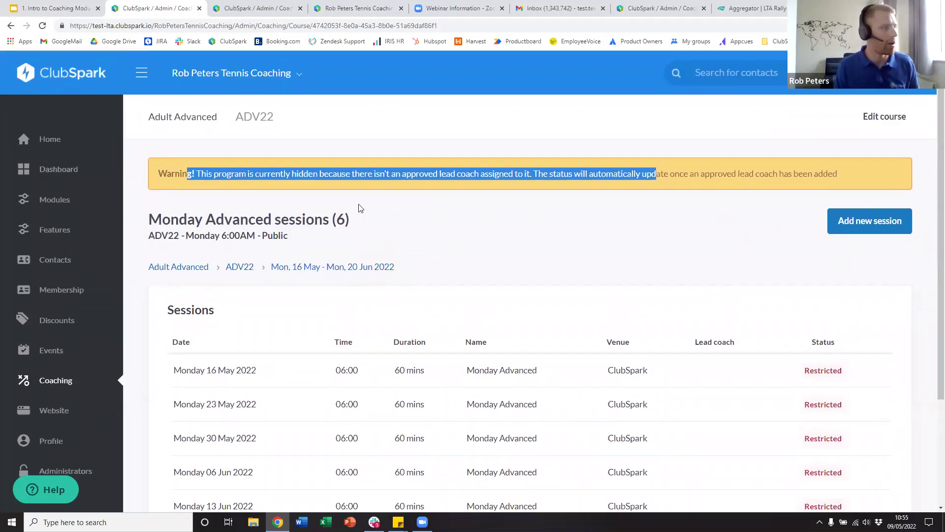
click(69, 382)
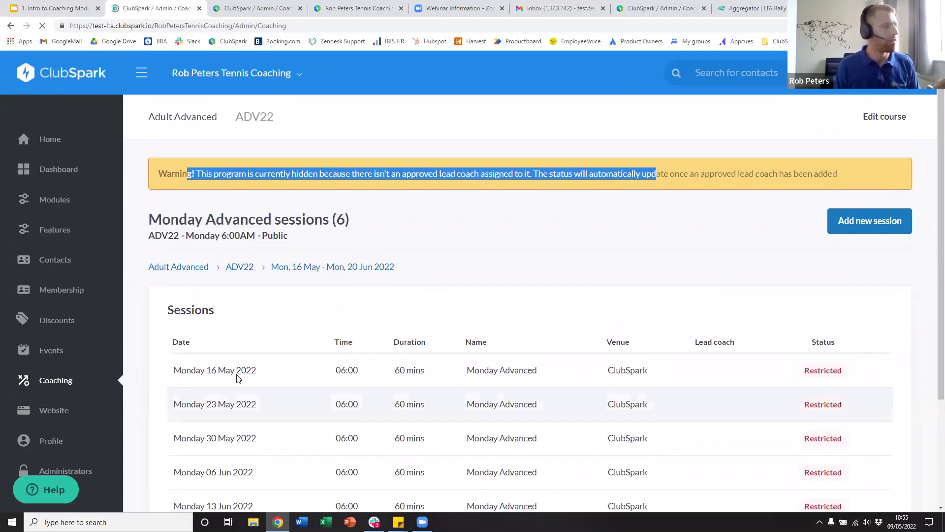
- Turn off lead and other coach validation for Adult Advanced, save the category, and open Monday Advanced
scroll(631, 310, down, 6)
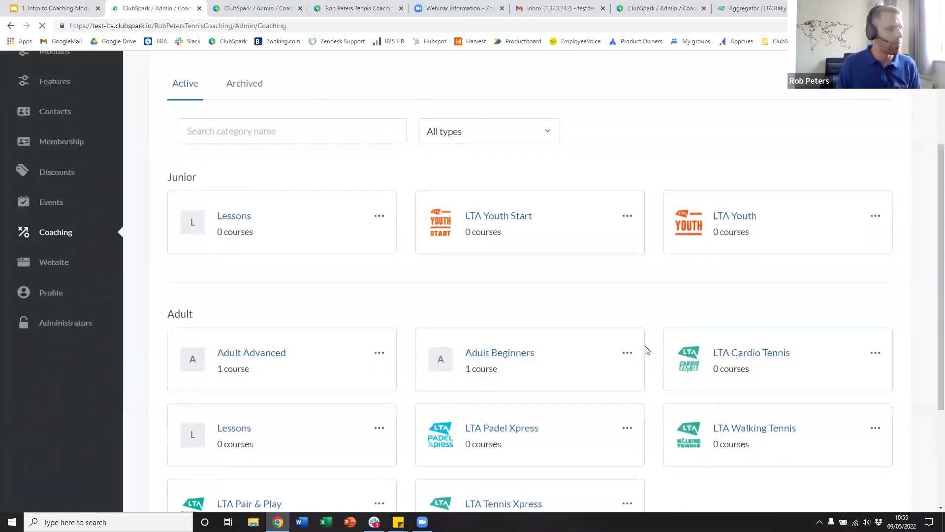
click(260, 190)
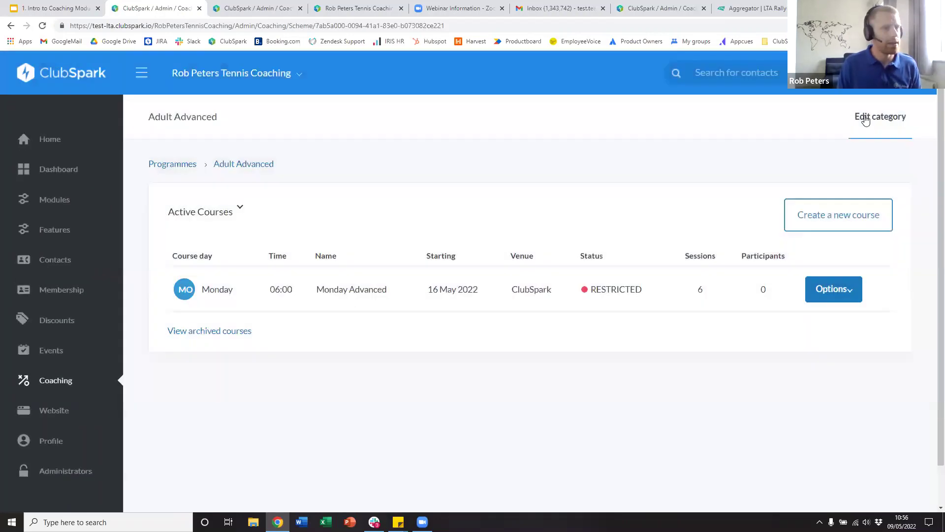
click(865, 118)
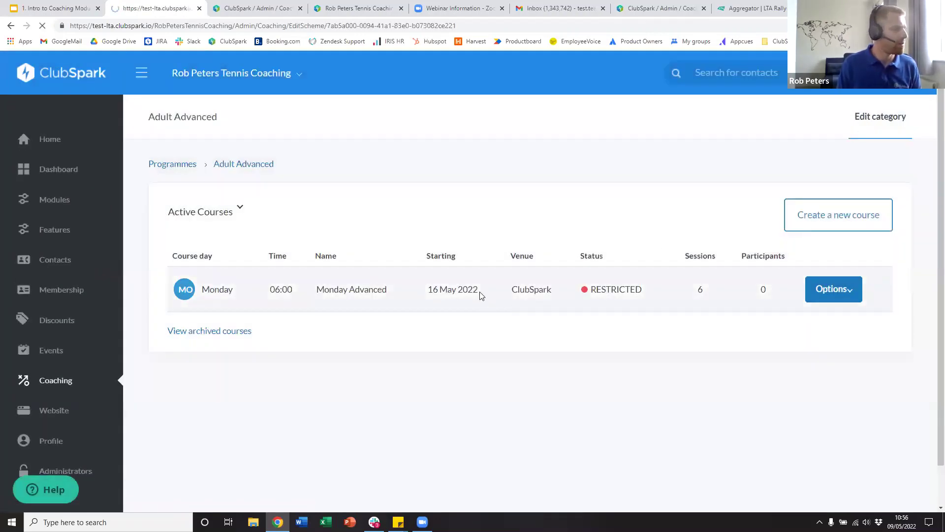
scroll(441, 293, down, 15)
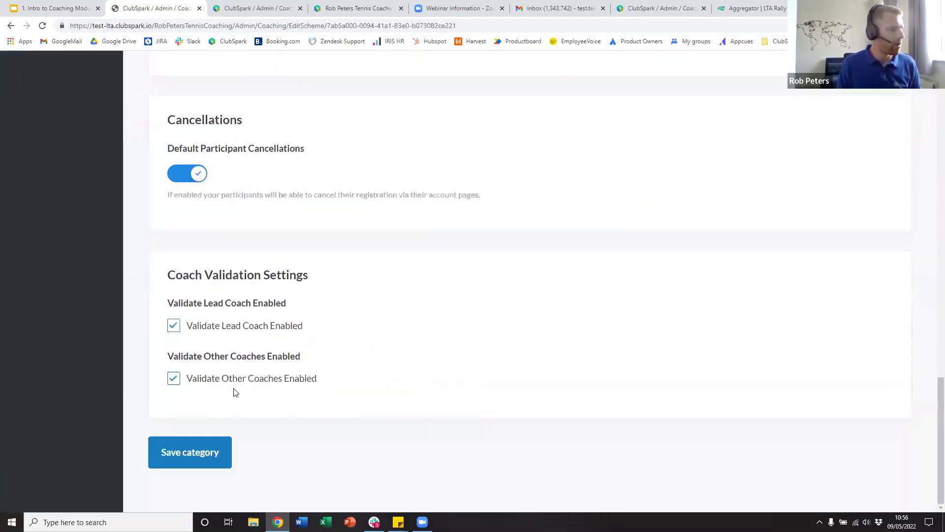
scroll(232, 392, up, 3)
scroll(187, 353, down, 3)
click(173, 335)
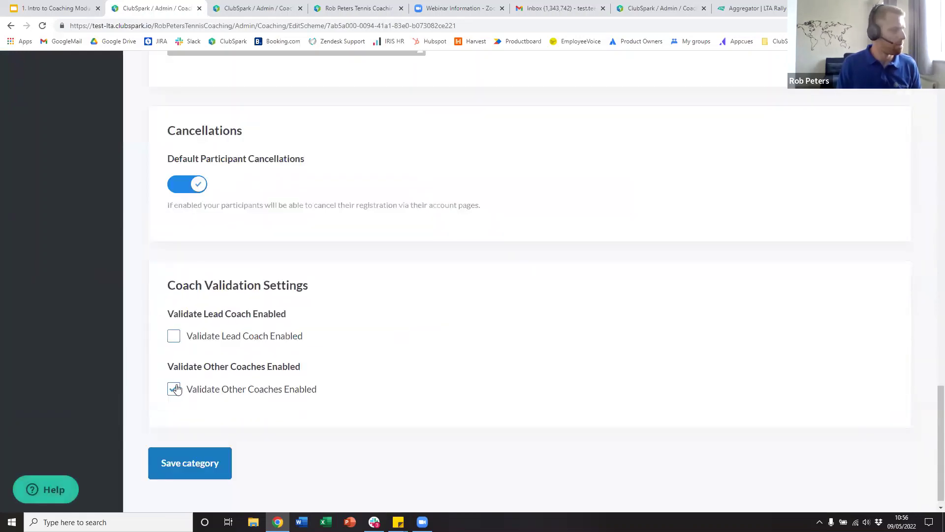
click(173, 389)
click(181, 461)
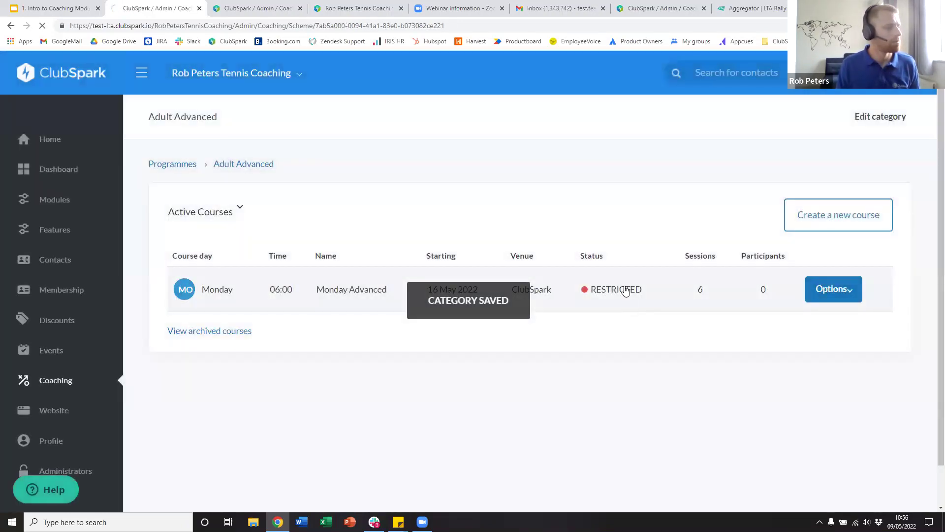
click(624, 291)
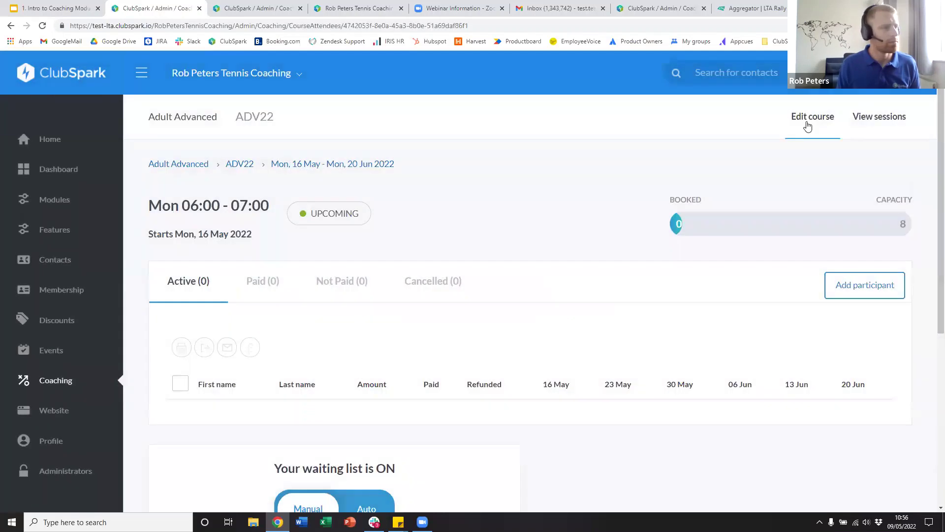
- Choose the head coach as Lead coach in the course's session defaults and save the course
click(807, 123)
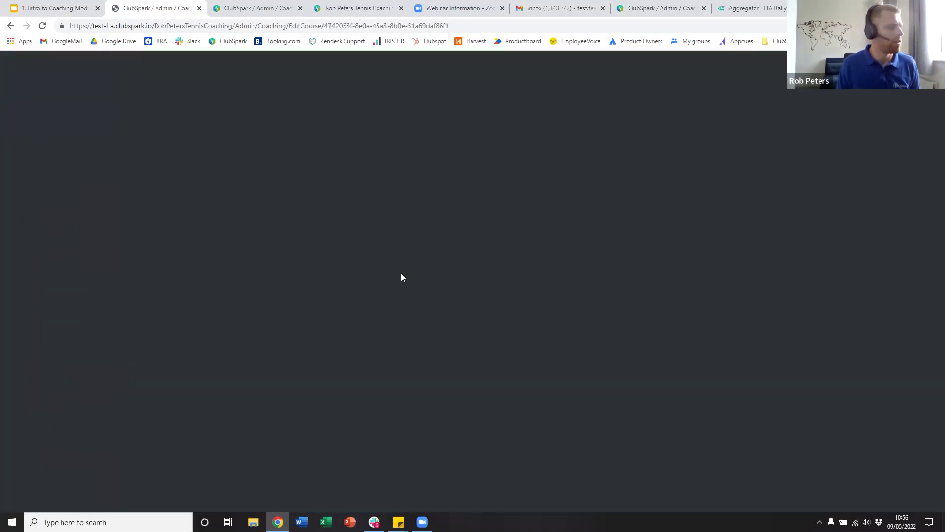
scroll(453, 340, down, 10)
scroll(454, 342, down, 20)
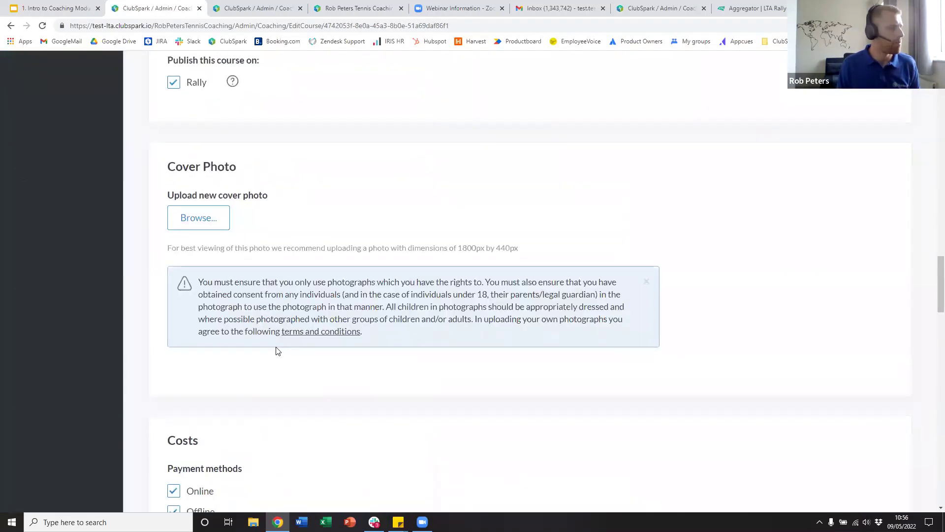
scroll(232, 335, down, 9)
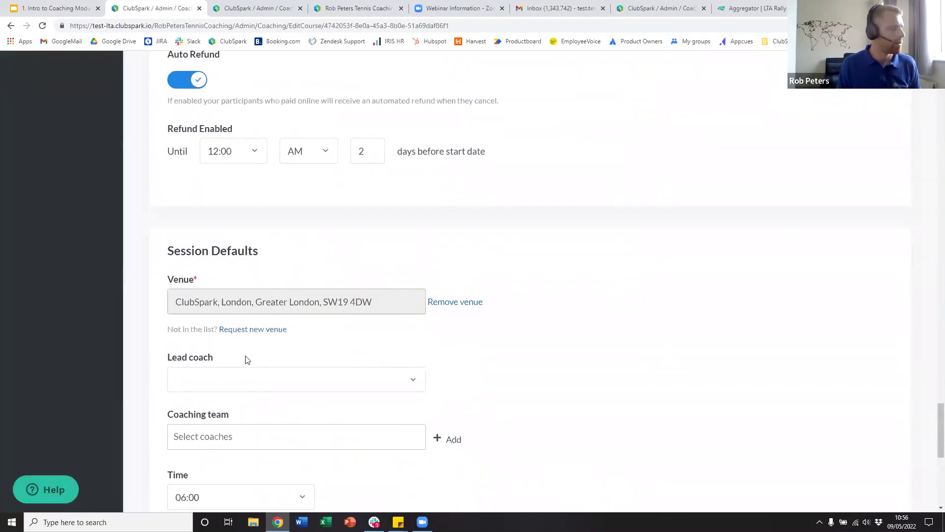
click(246, 379)
click(247, 416)
scroll(402, 400, down, 7)
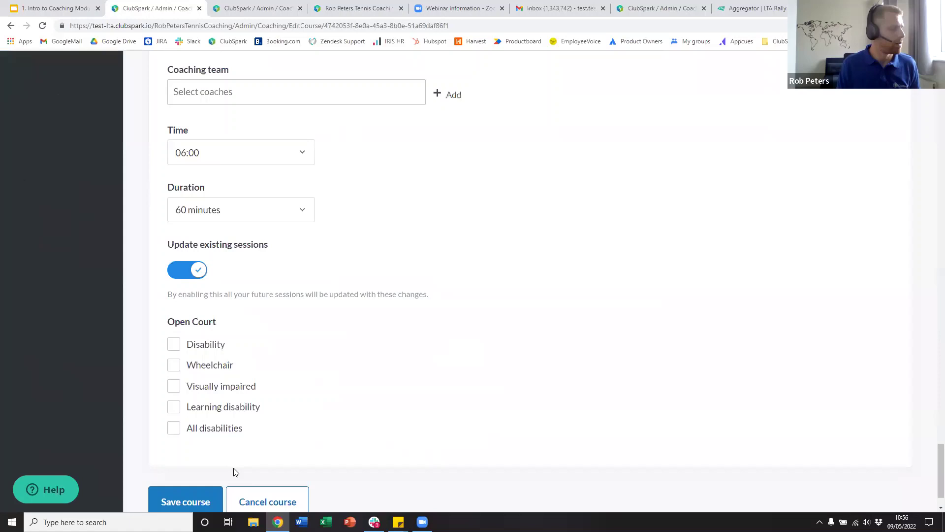
click(215, 500)
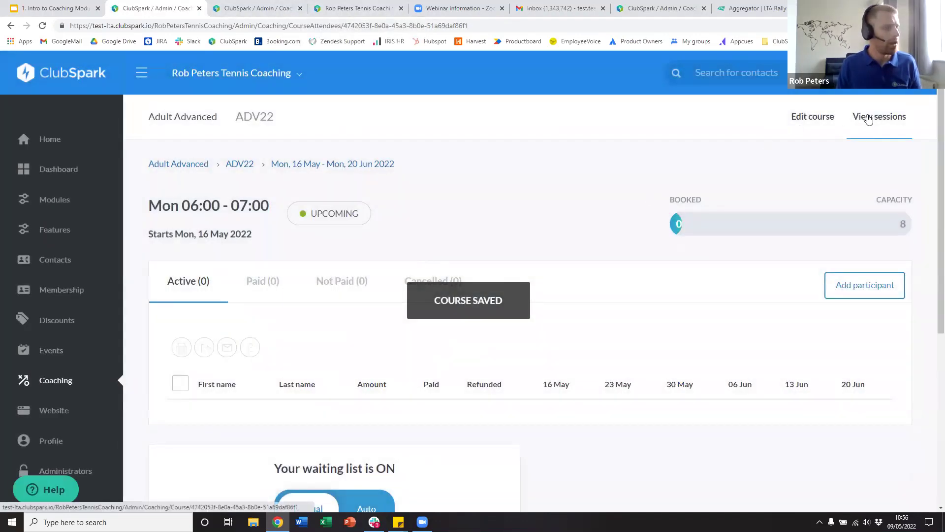
- Select the course's direct booking link, then move to the public coaching page tab
scroll(523, 313, down, 3)
scroll(522, 313, up, 2)
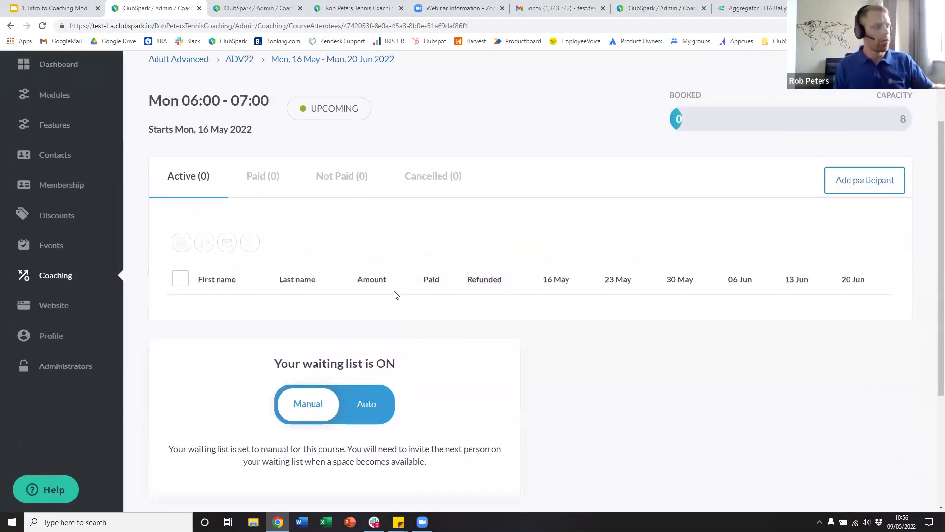
scroll(295, 246, down, 3)
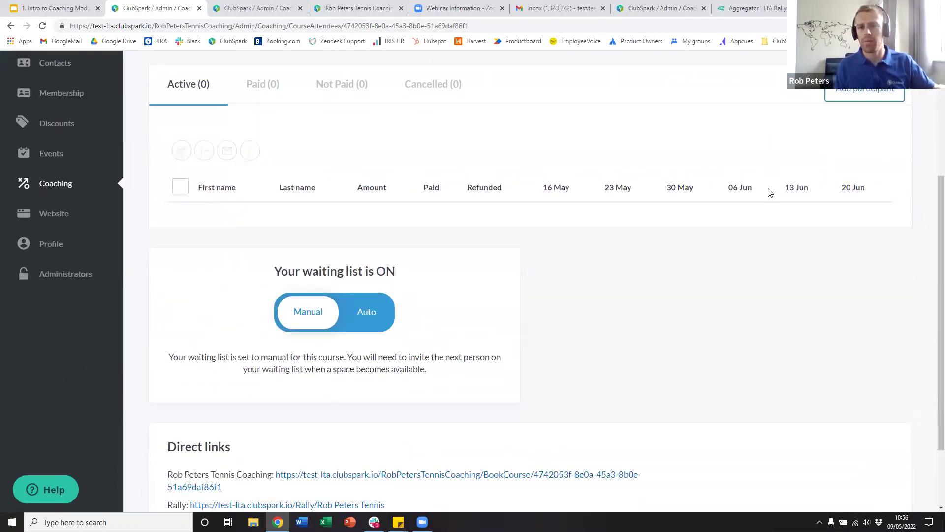
scroll(220, 309, down, 1)
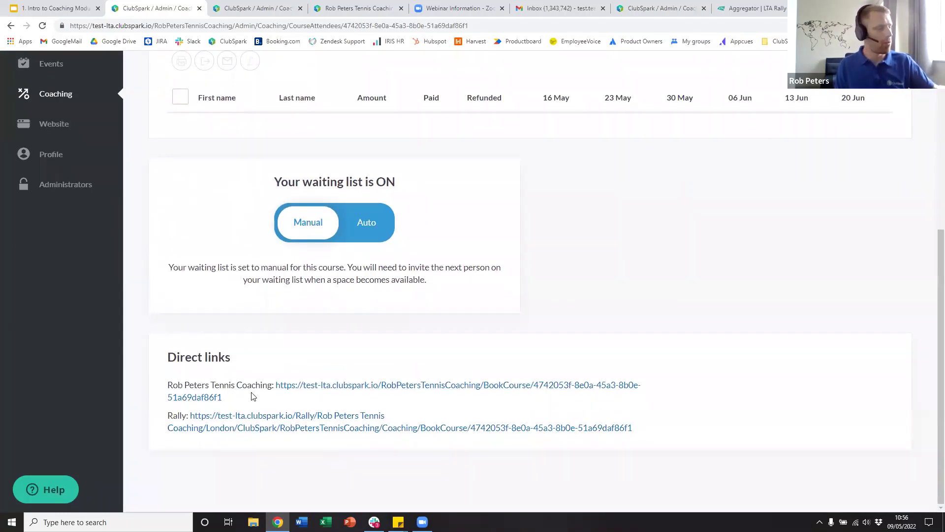
drag(252, 397, 261, 386)
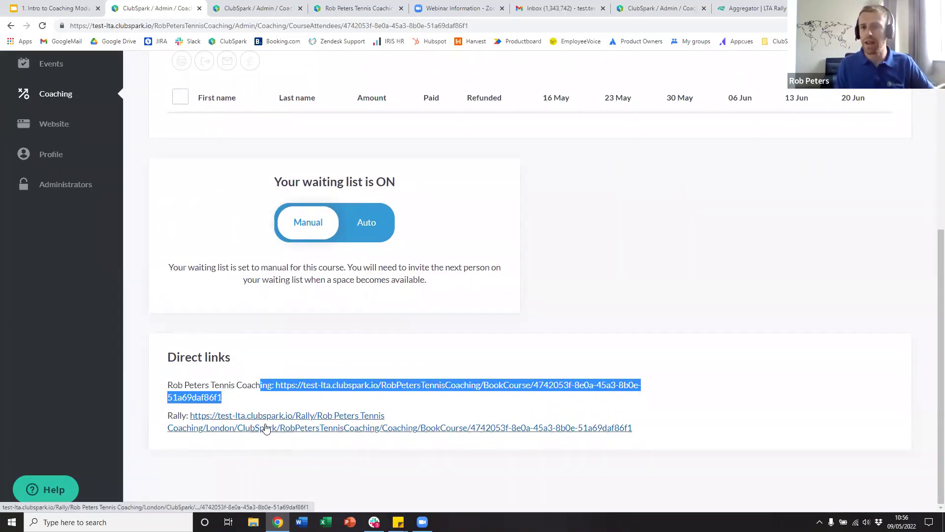
click(423, 414)
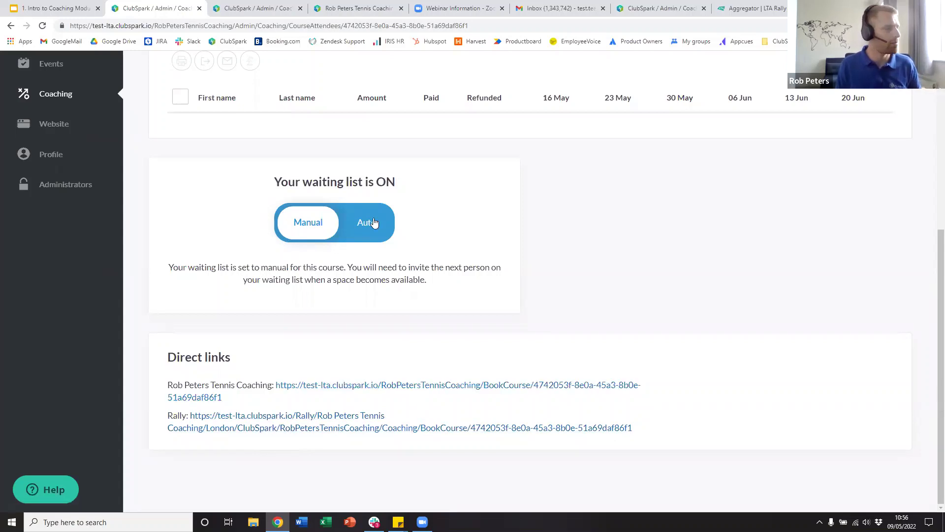
click(280, 7)
- Reload the public coaching page to show Monday Advanced among 2 courses, then return to the ADV22 admin page
click(300, 8)
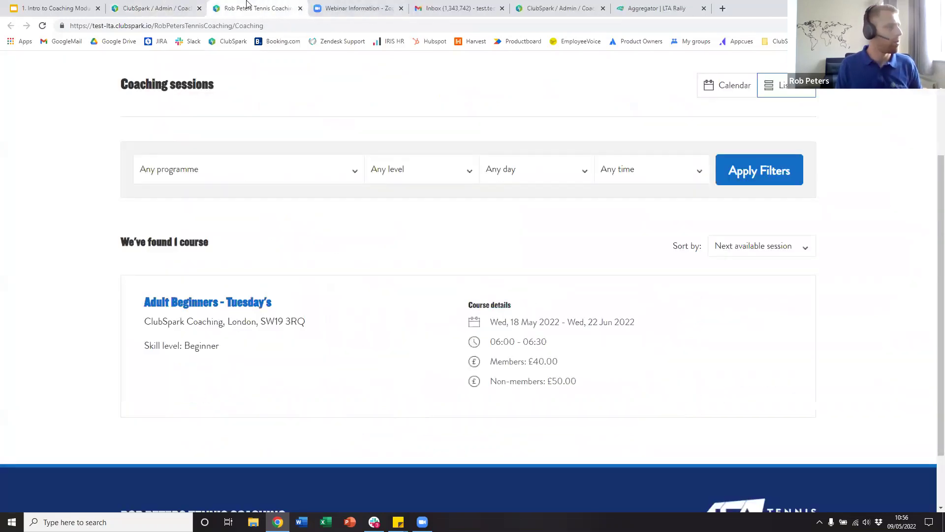
click(253, 24)
key(Return)
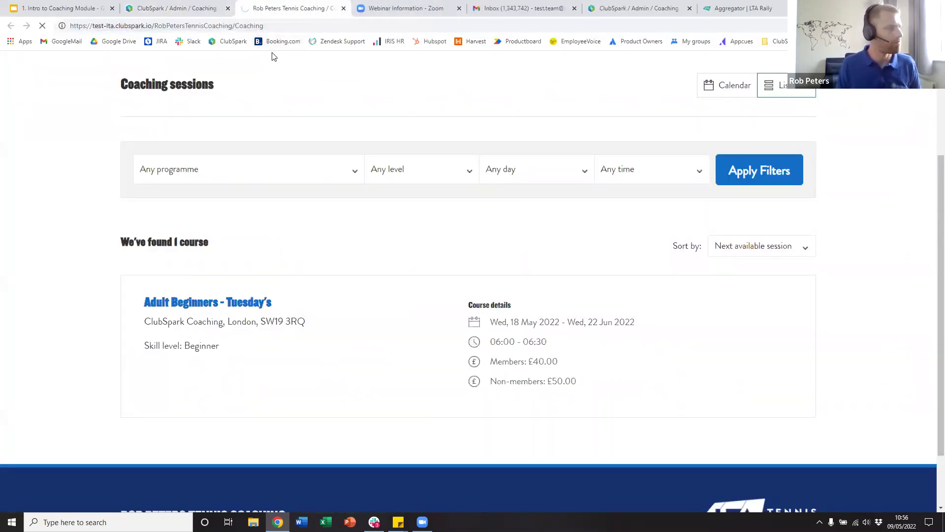
scroll(388, 285, down, 4)
scroll(390, 289, up, 3)
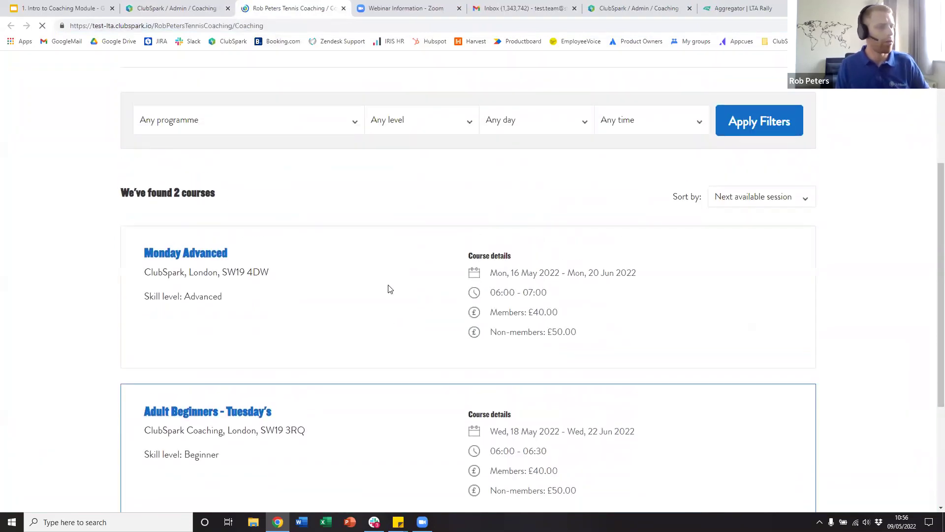
scroll(390, 289, down, 1)
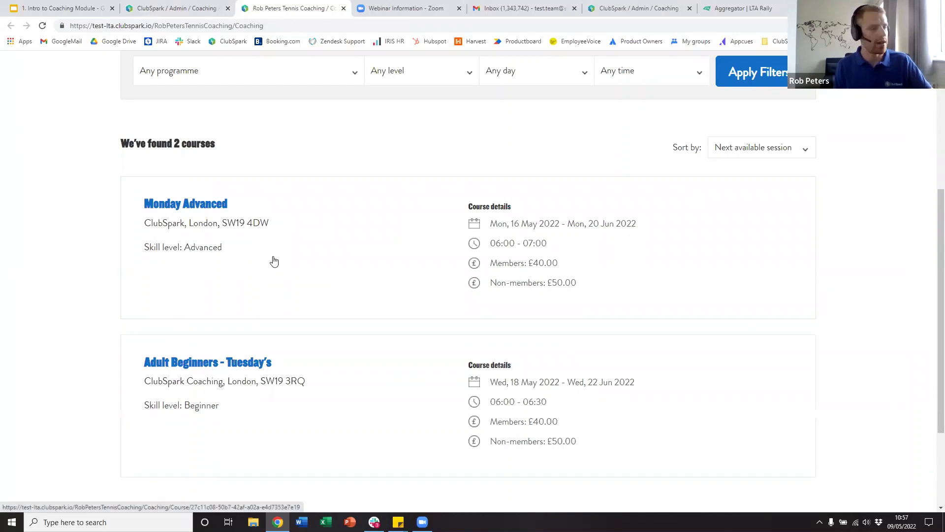
click(183, 8)
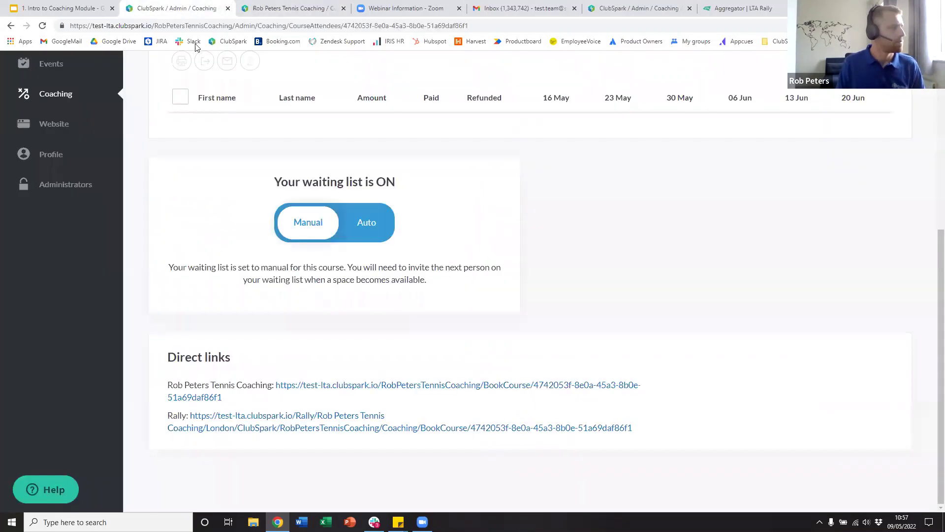
scroll(397, 257, up, 6)
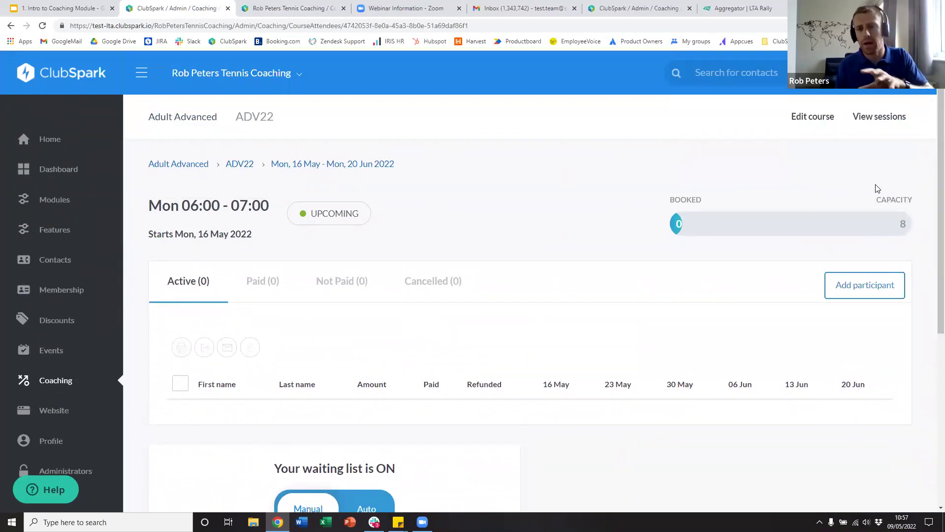
- List the Monday Advanced sessions and open the 30 May 2022 session for editing
click(877, 123)
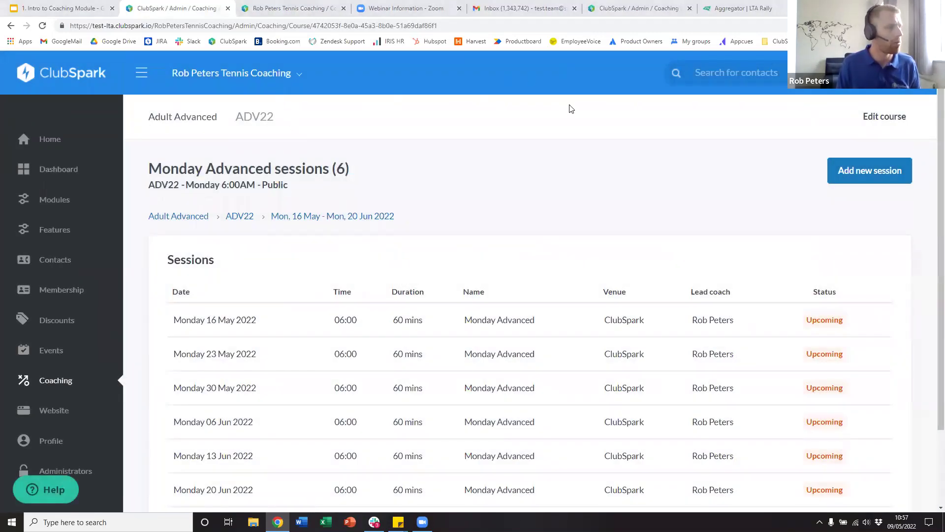
scroll(516, 321, down, 2)
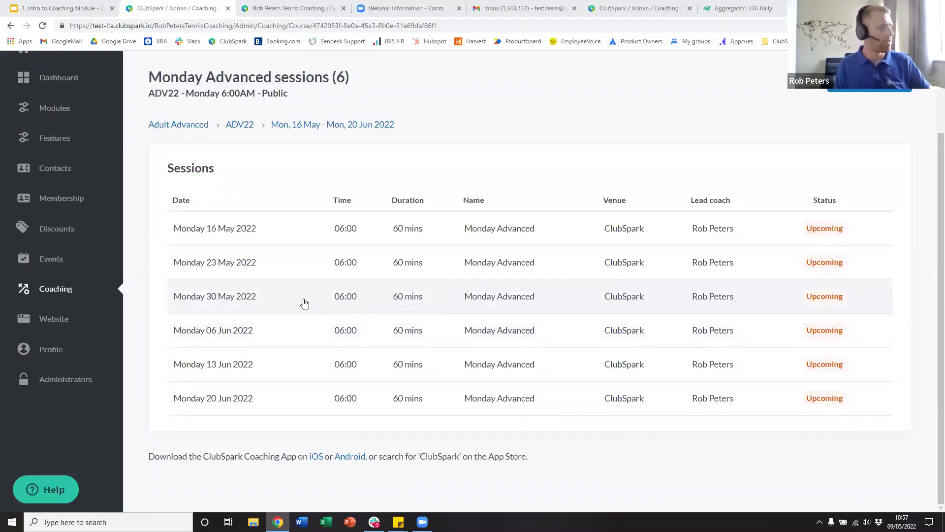
click(351, 296)
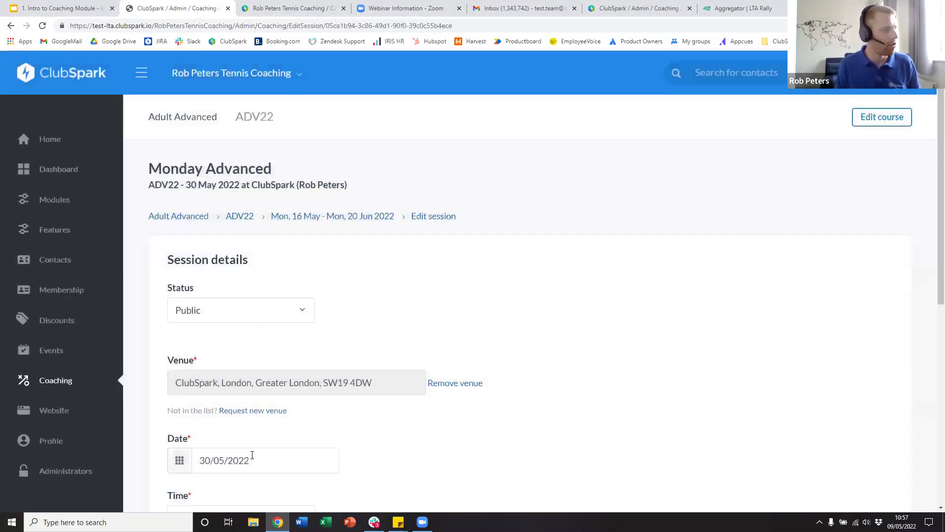
- Move the 30 May session to 27 June 2022 and save it
click(253, 459)
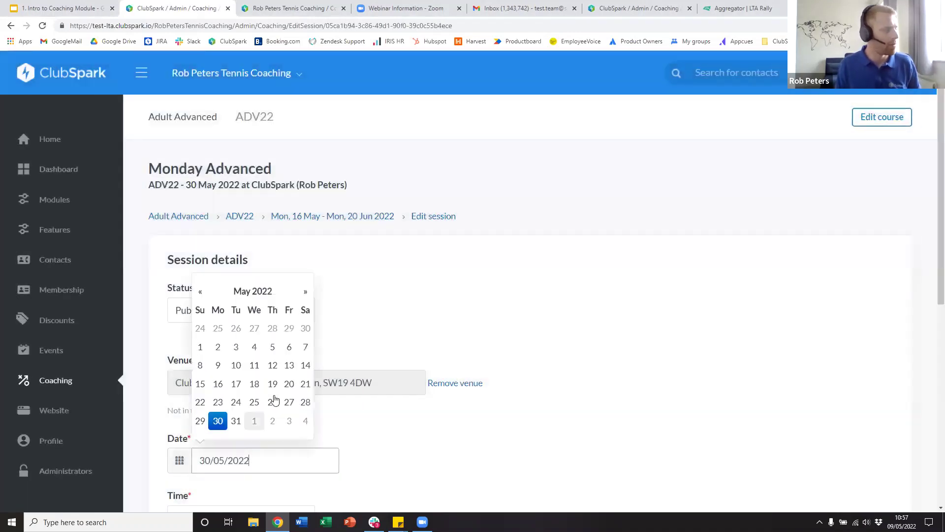
click(305, 291)
click(217, 401)
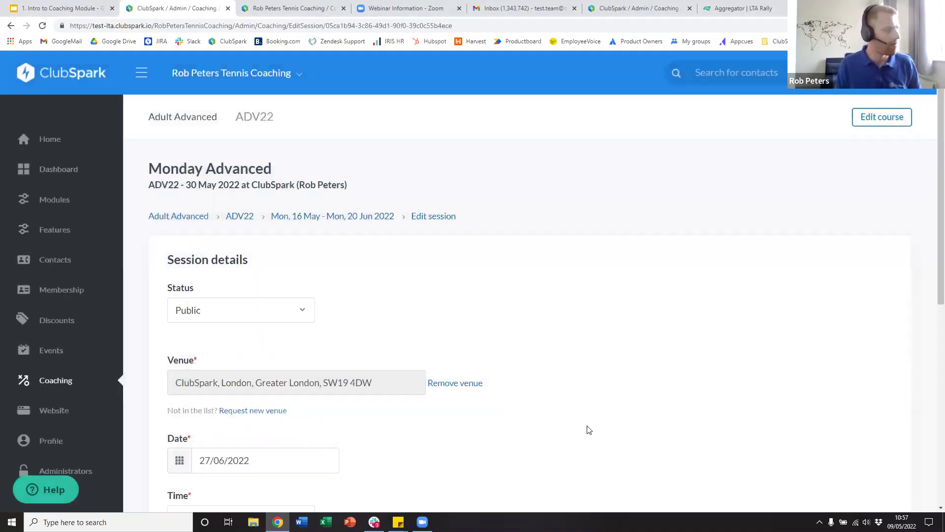
scroll(287, 474, down, 6)
scroll(390, 424, down, 2)
click(190, 454)
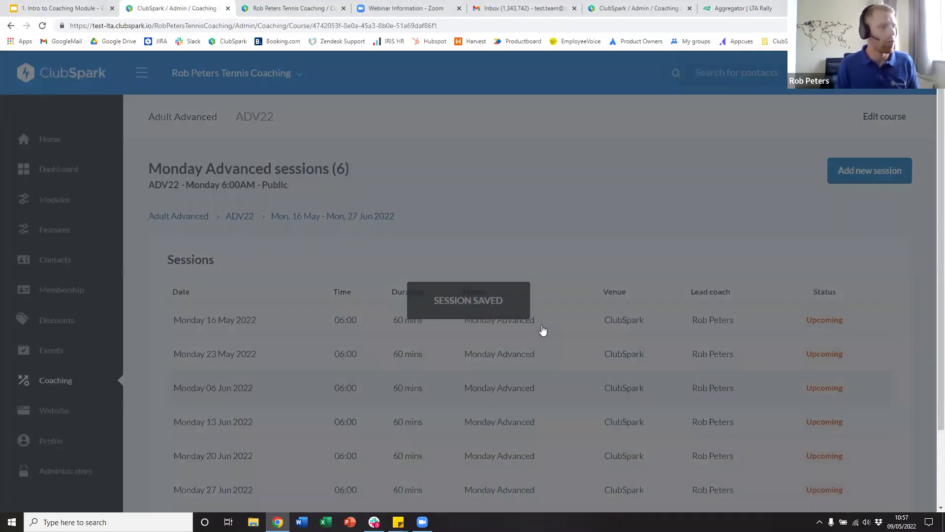
- Return to the course attendees page via the date-range breadcrumb
scroll(536, 333, down, 2)
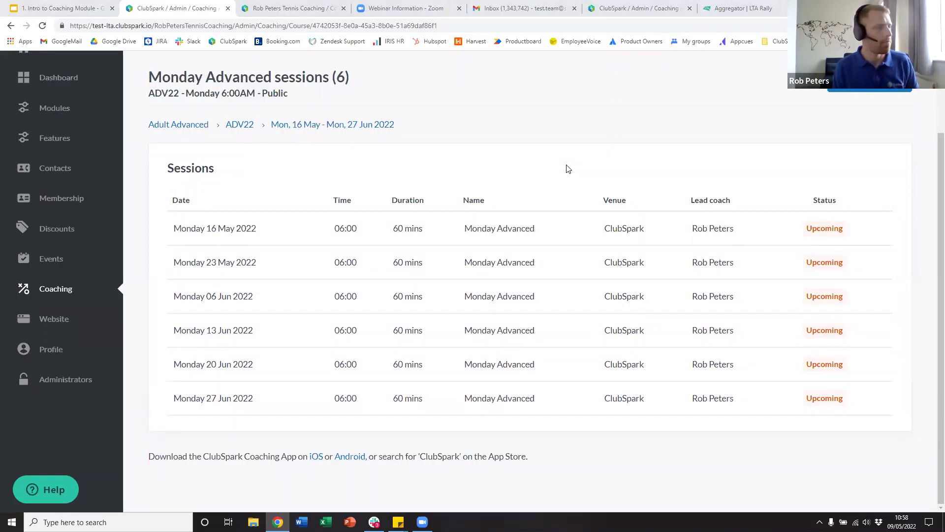
scroll(568, 168, up, 2)
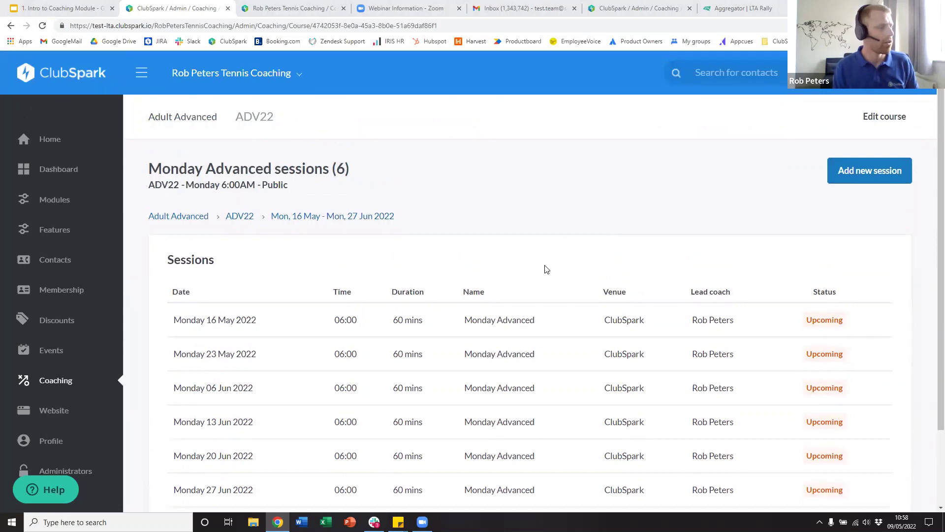
click(333, 217)
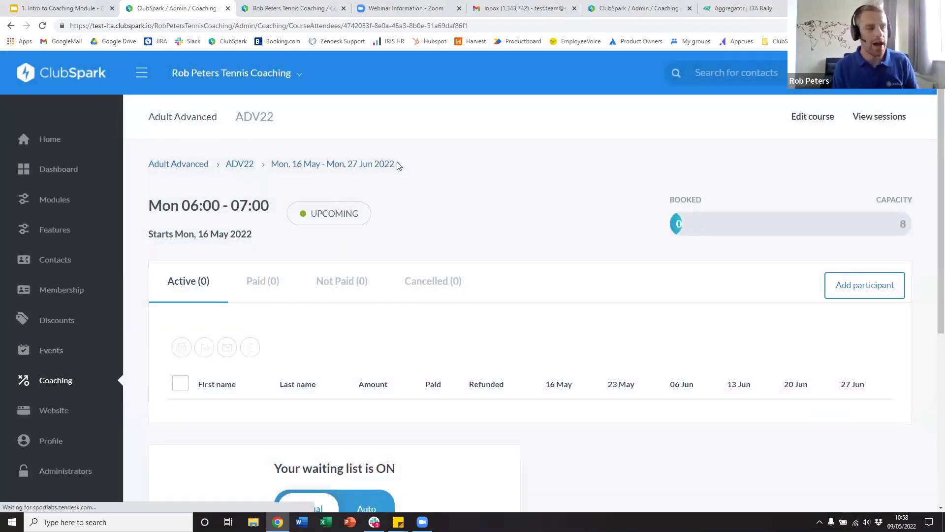
- On the public listings, review Monday Advanced's 16 May–27 Jun sessions and £40/£50 prices
click(293, 8)
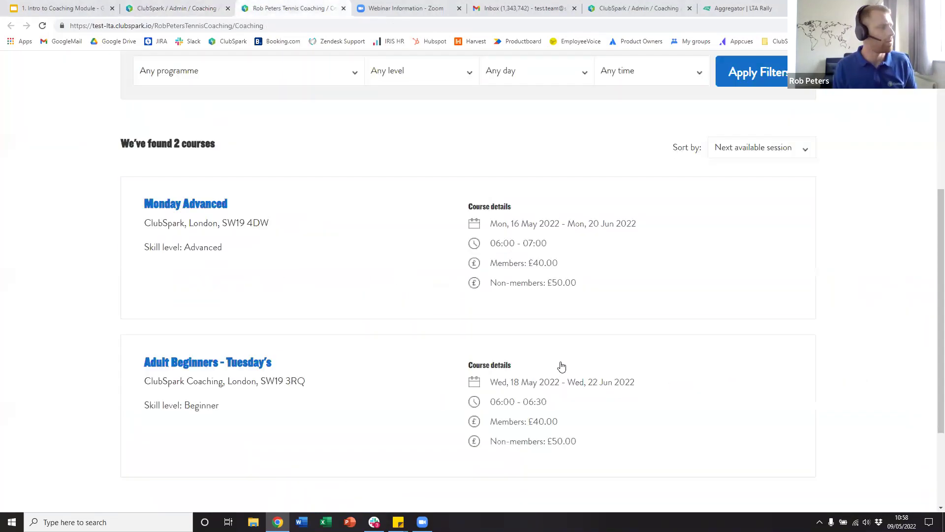
scroll(569, 314, up, 3)
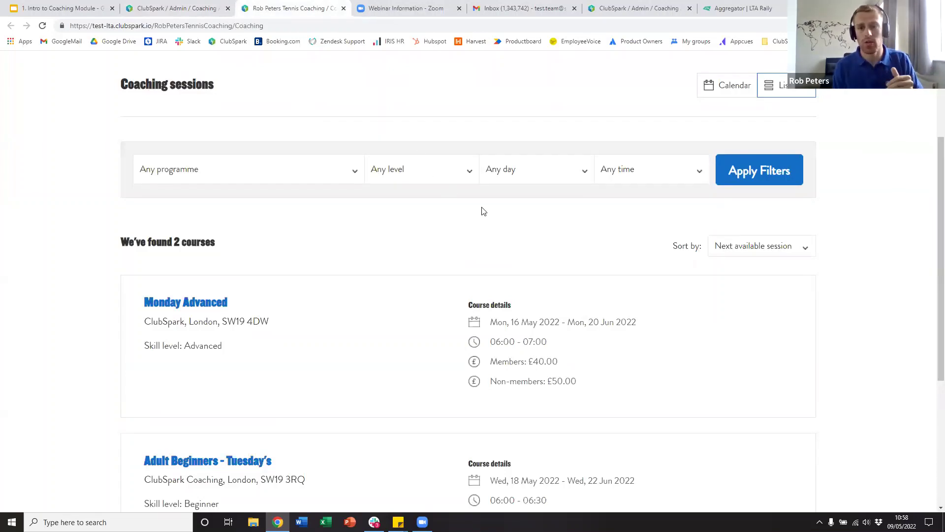
scroll(534, 242, down, 2)
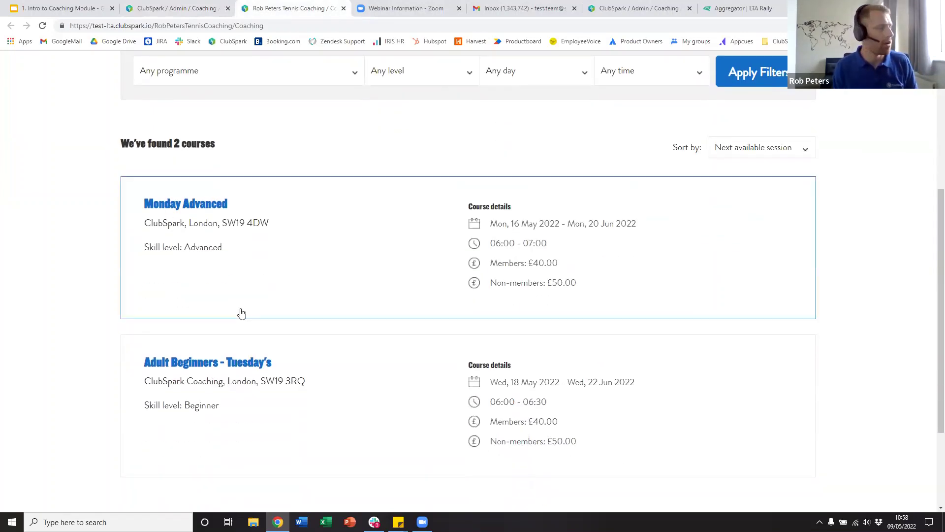
click(304, 251)
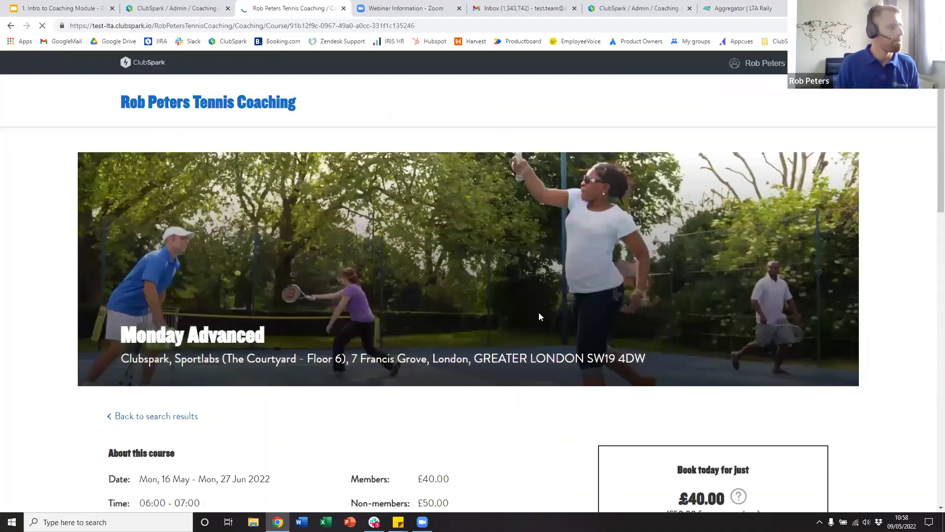
scroll(542, 313, down, 7)
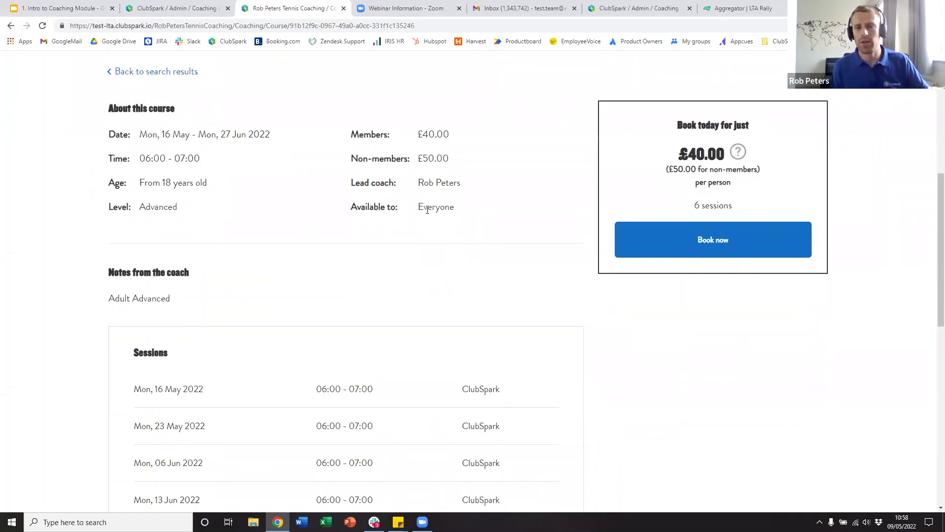
scroll(458, 348, down, 4)
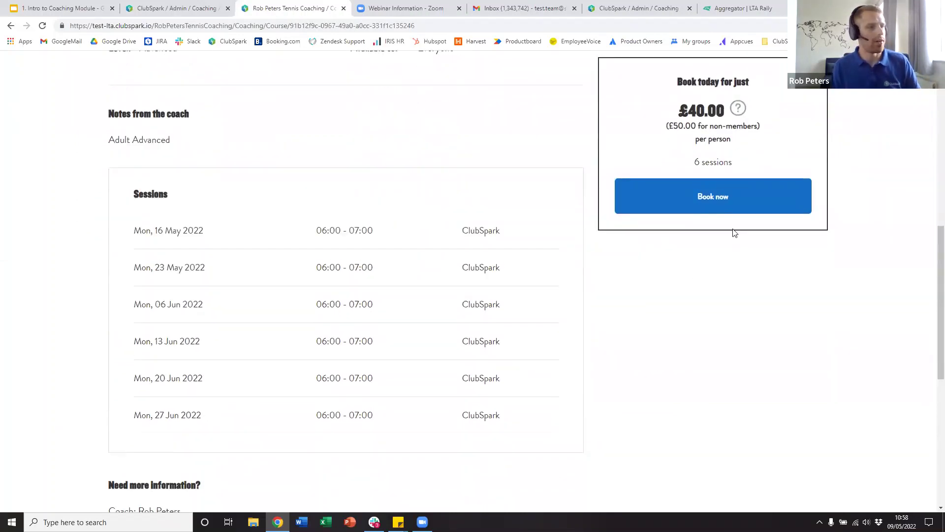
scroll(734, 232, up, 3)
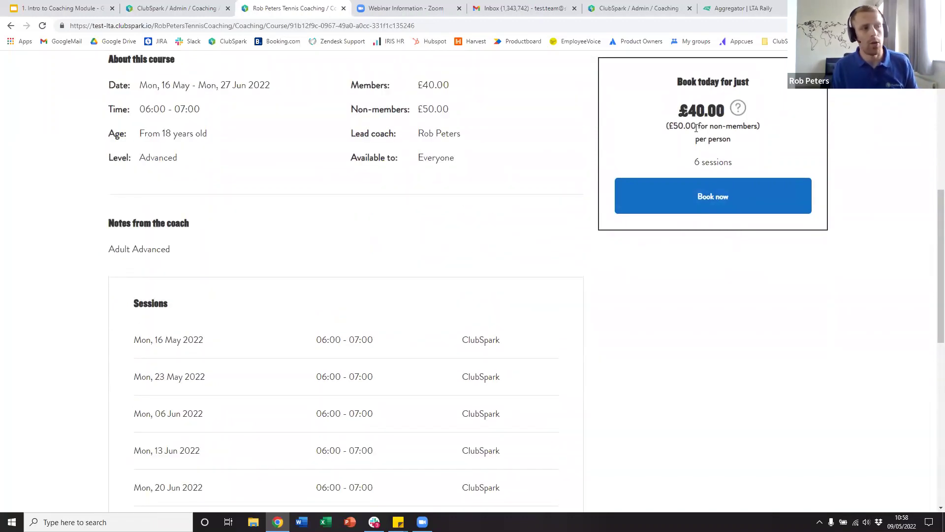
- Start booking Monday Advanced and select yourself as the participant, not a new player
click(702, 196)
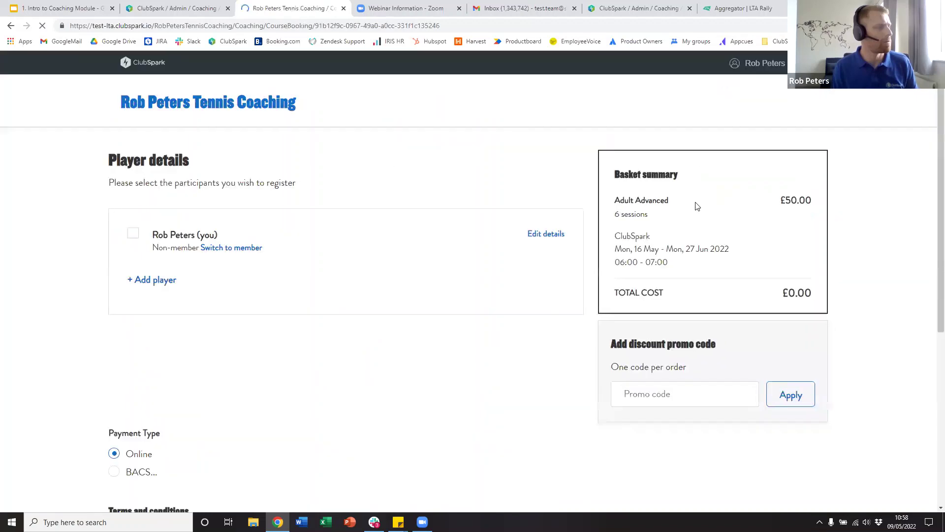
scroll(178, 259, down, 1)
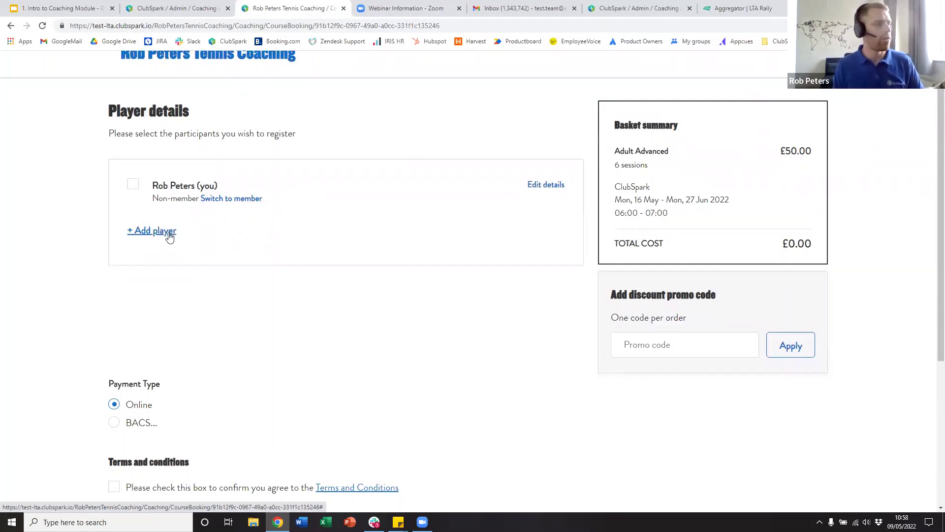
click(155, 231)
scroll(154, 232, down, 2)
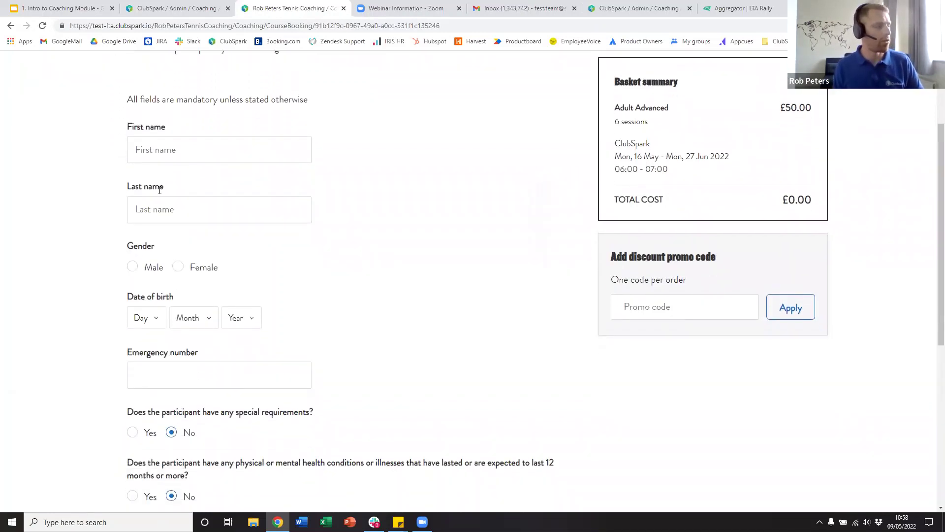
scroll(175, 361, down, 3)
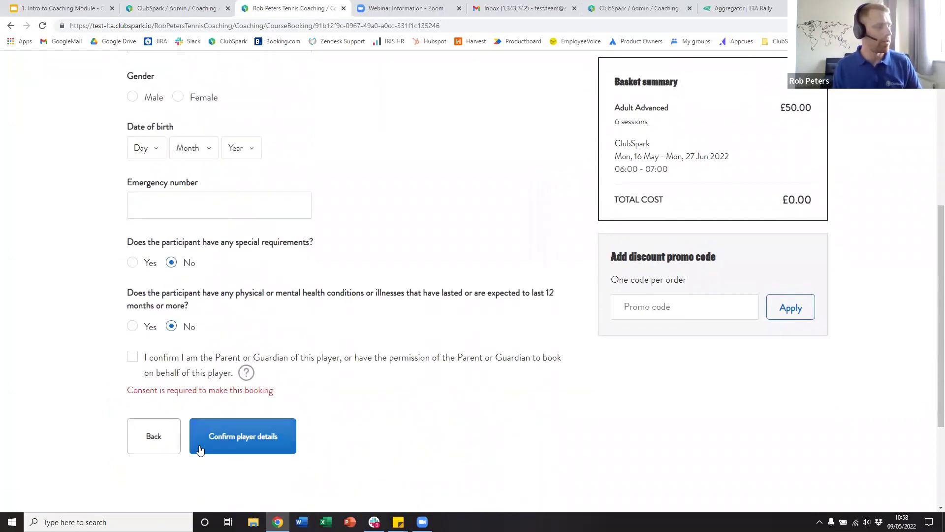
click(156, 436)
scroll(321, 332, up, 4)
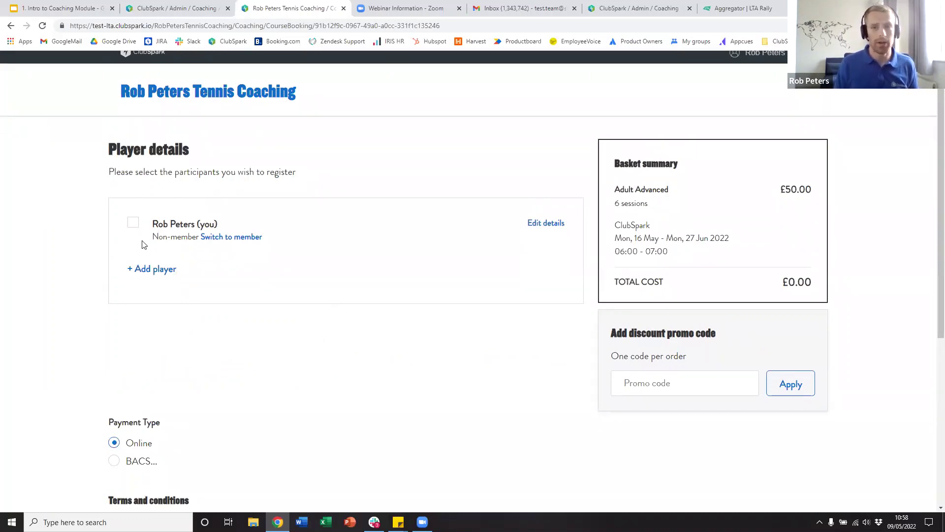
click(133, 222)
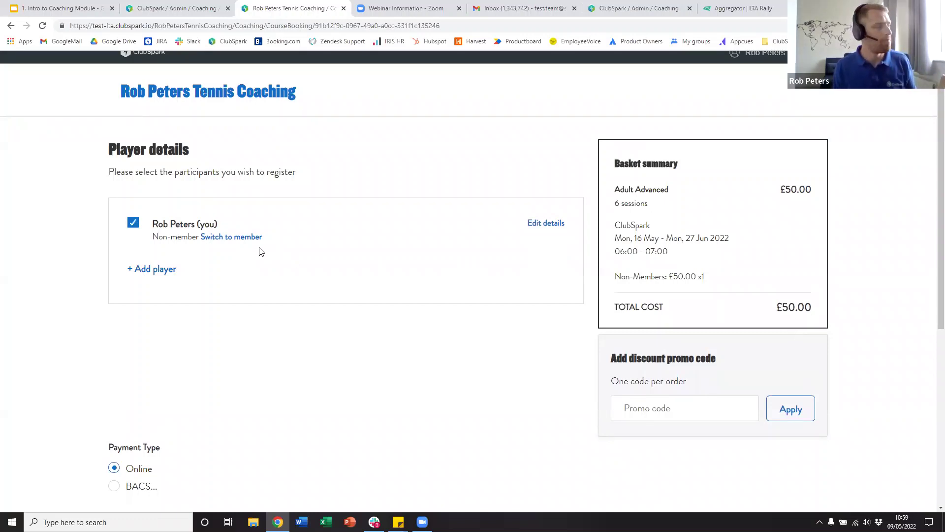
- Switch to member pricing so the total shows £40.00
click(244, 239)
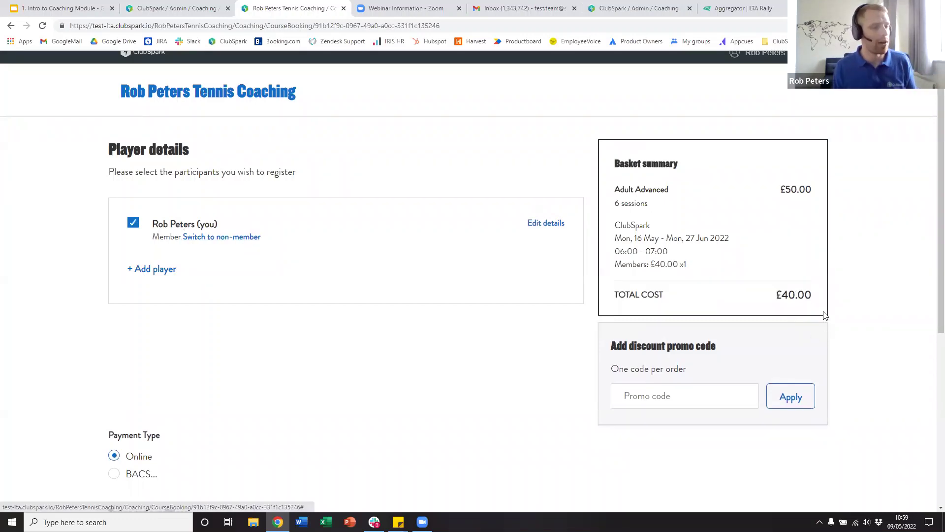
drag(815, 297, 777, 297)
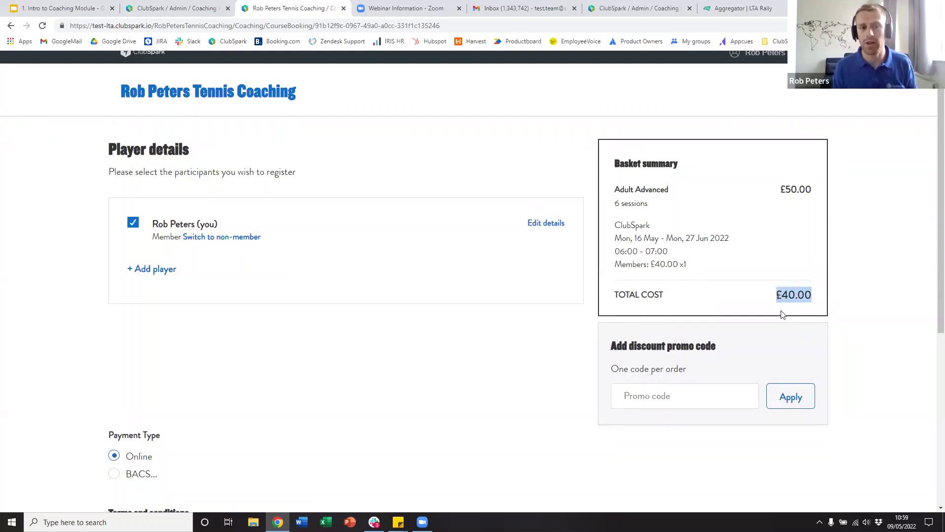
click(295, 347)
scroll(212, 338, down, 6)
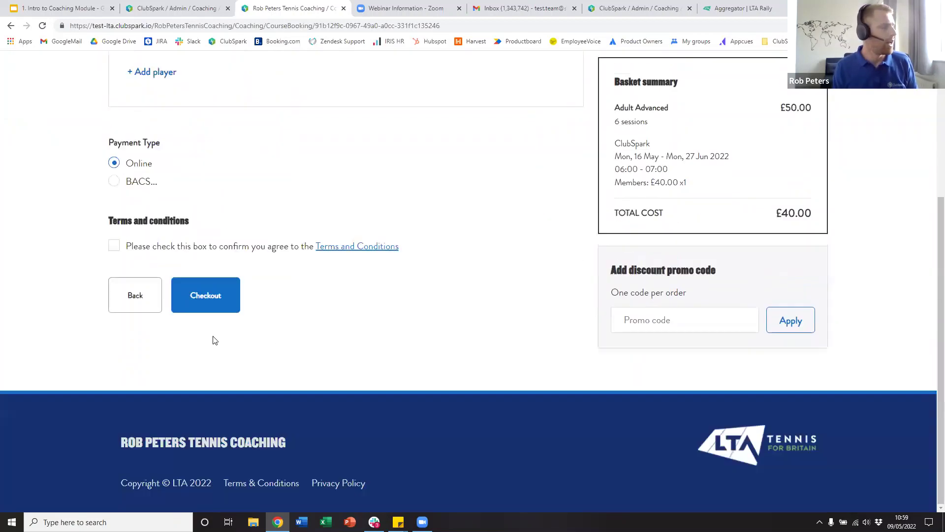
scroll(143, 256, up, 2)
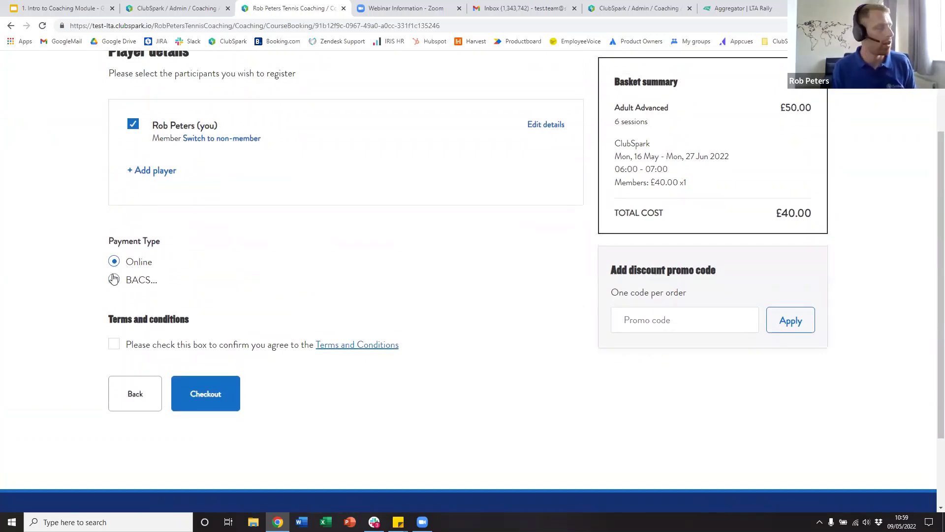
- Choose Online payment, accept the terms and conditions, and proceed to pay
click(114, 279)
click(118, 261)
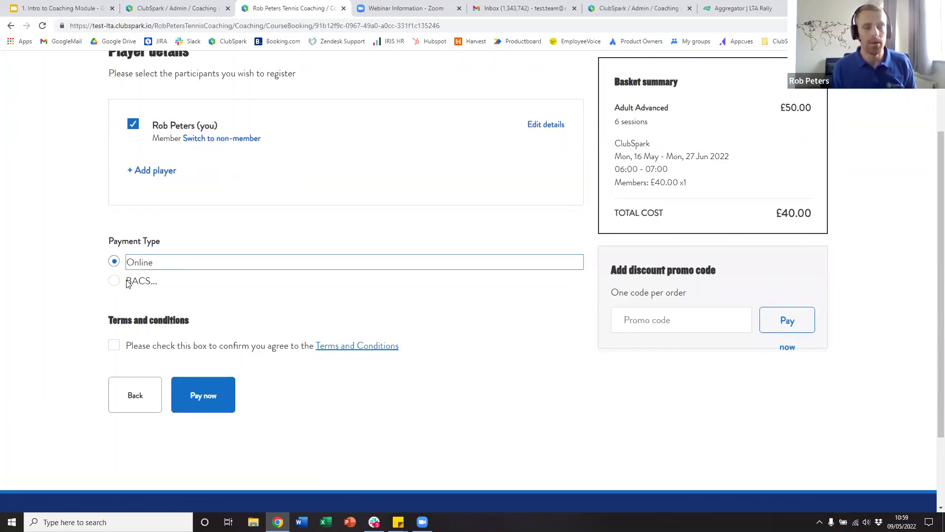
click(114, 346)
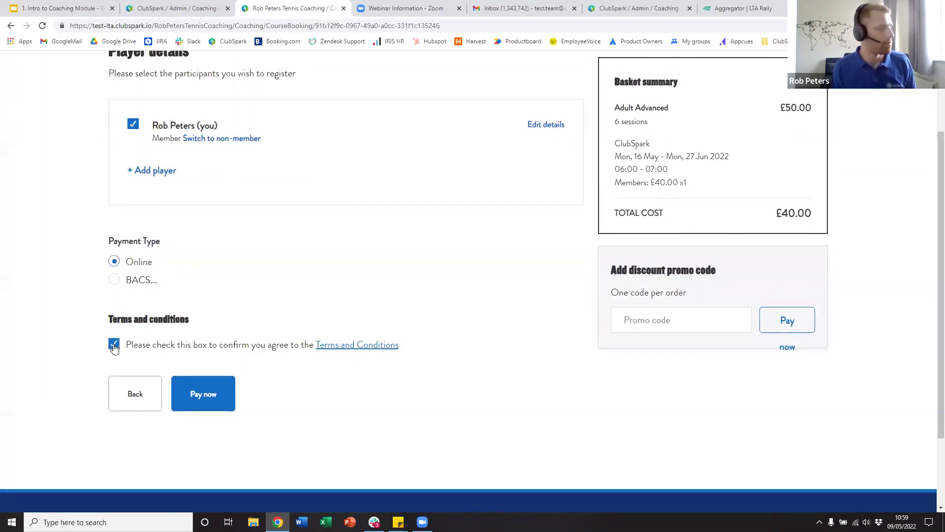
click(213, 400)
- Pay the £40.00 with test card details, expiry 07/23 and a CVC
click(369, 238)
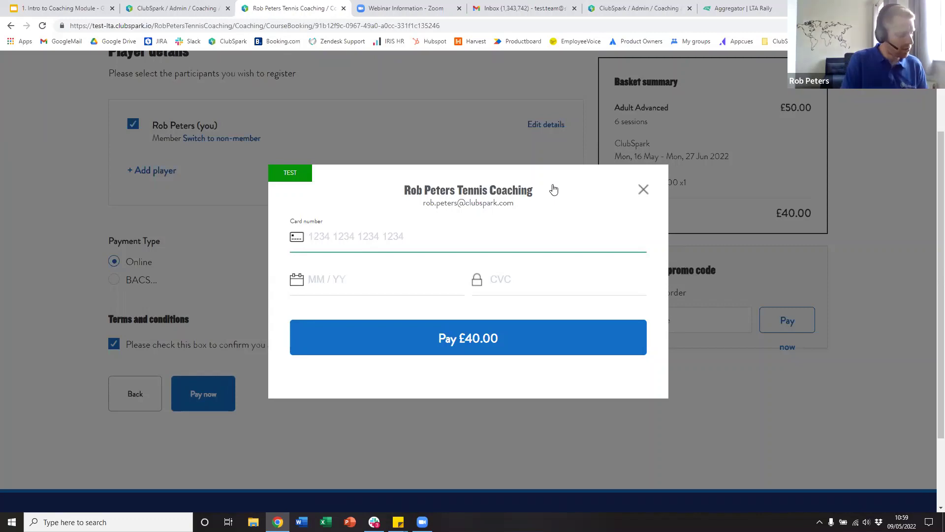
text(424242)
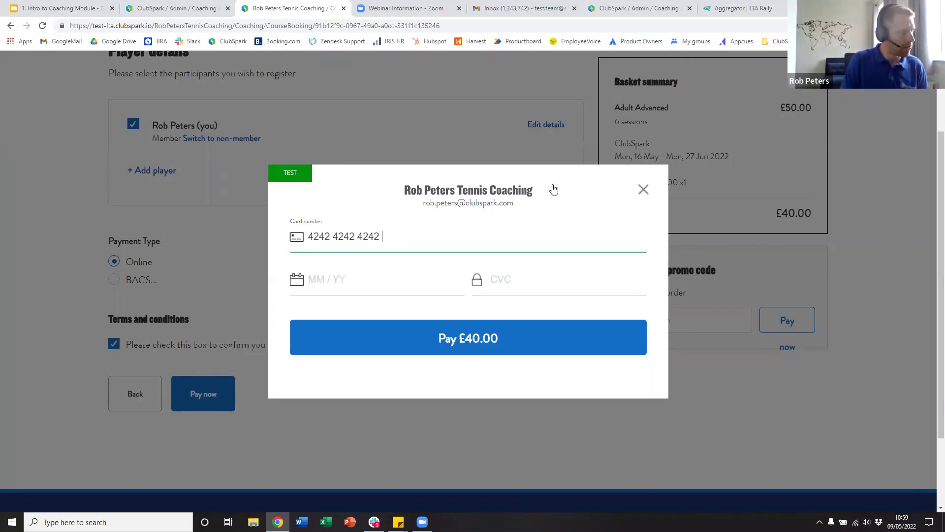
text(4242)
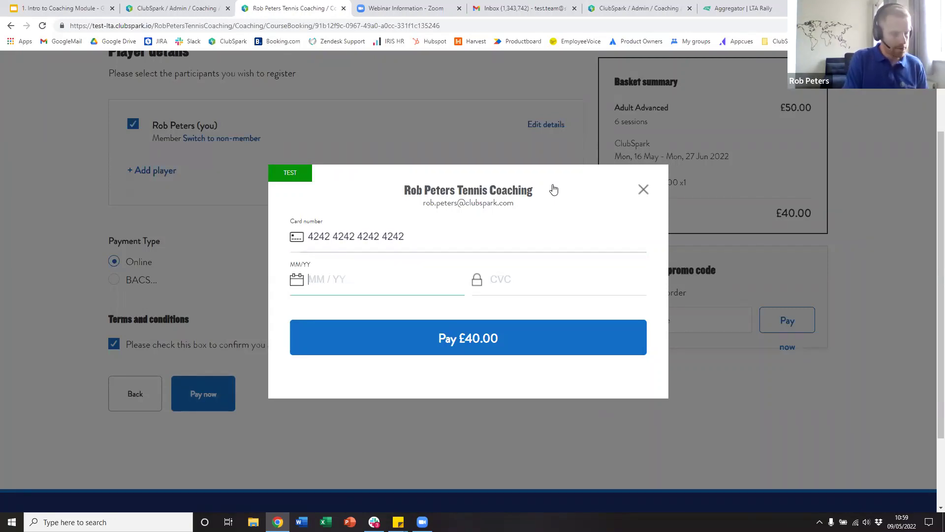
text(42424207 /)
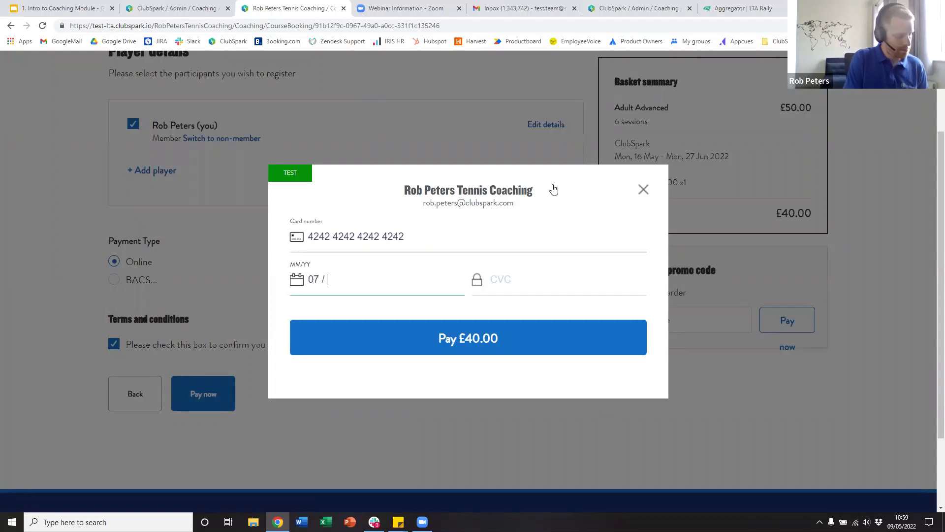
text(23)
click(501, 280)
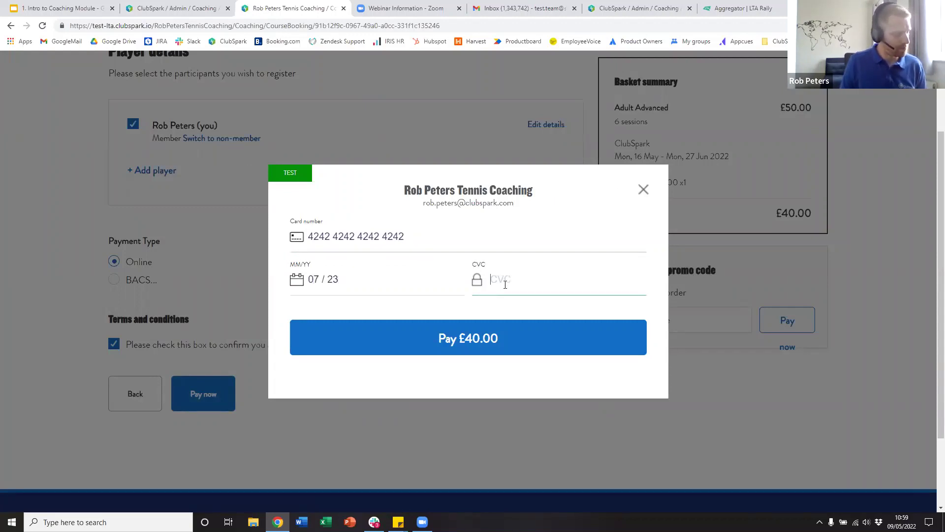
text(345)
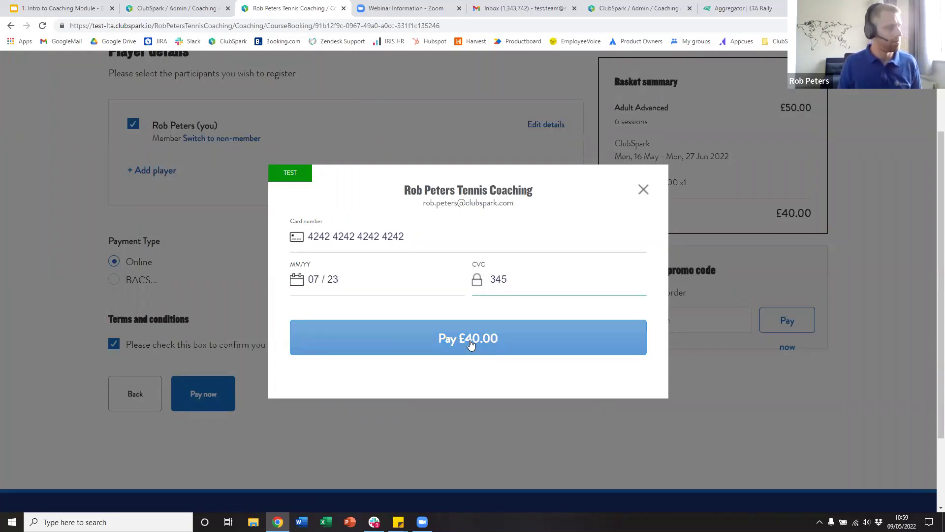
click(469, 341)
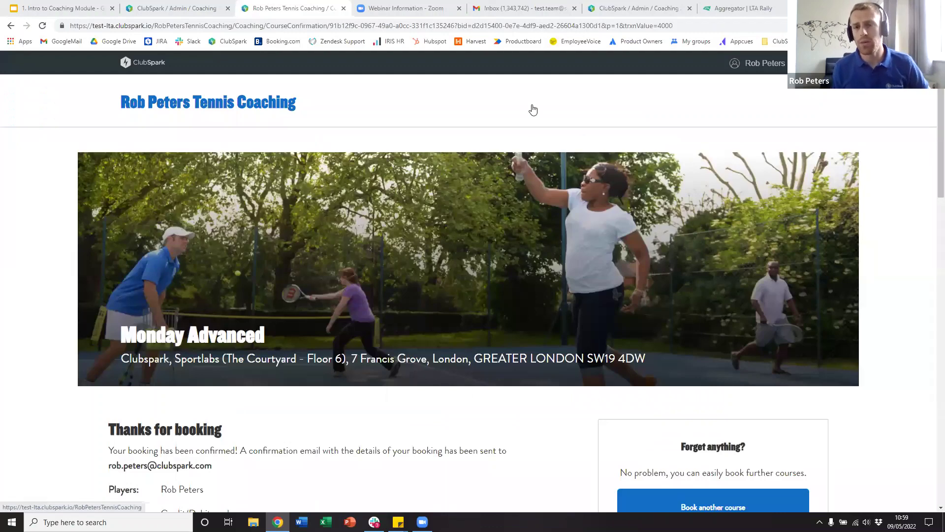
- In the admin tab, view the six Upcoming 06:00 Monday Advanced sessions, 16 May–27 Jun
click(178, 7)
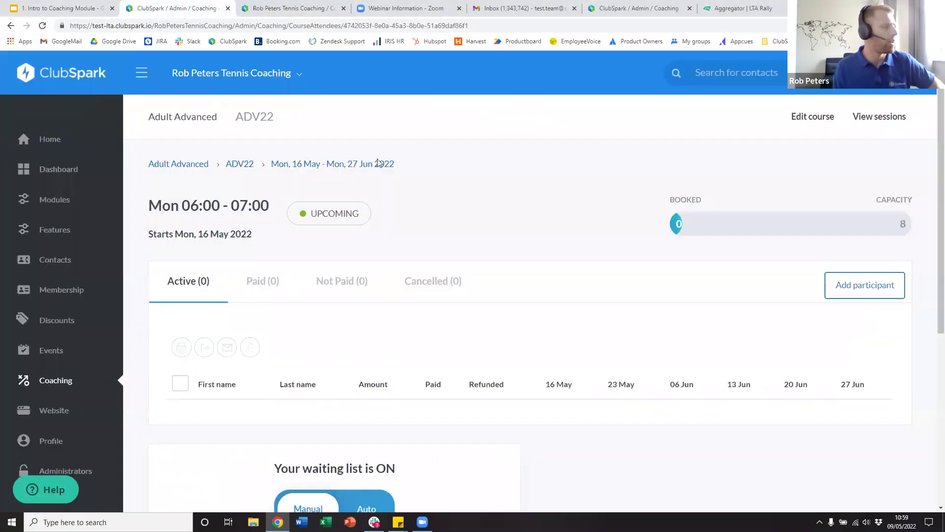
click(866, 122)
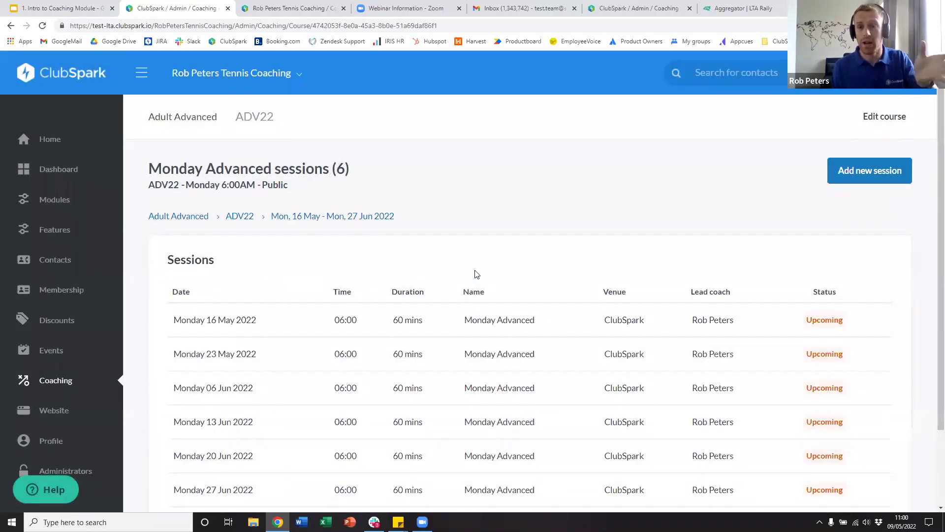
scroll(476, 274, down, 2)
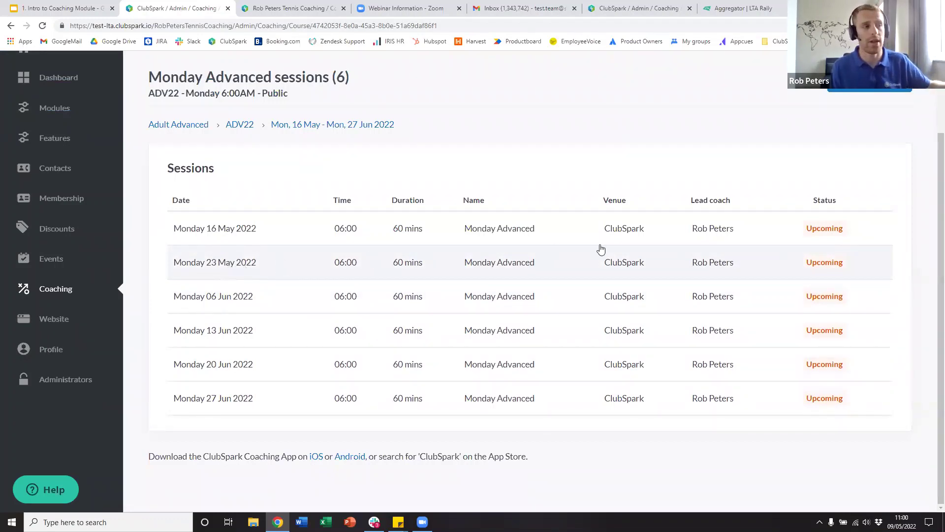
scroll(599, 246, up, 2)
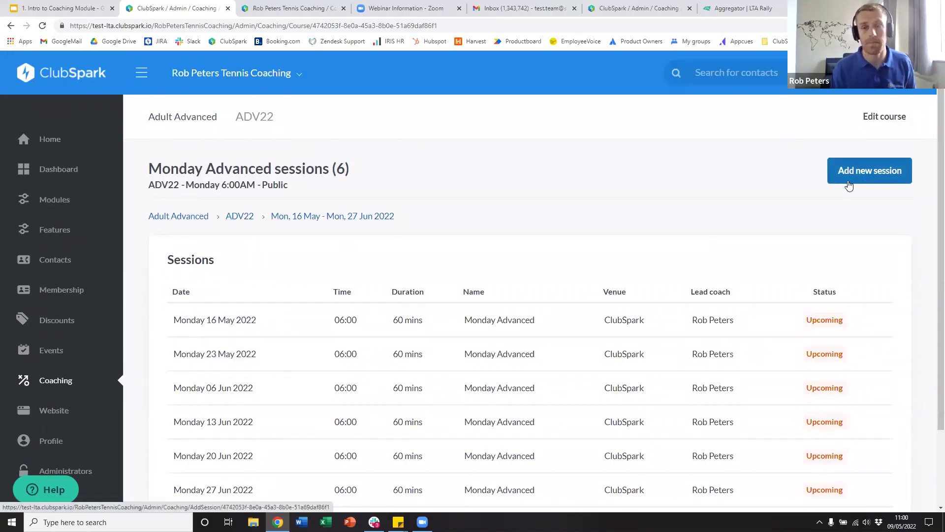
- Review the booking confirmation page, go back to the coaching course list, then switch to Gmail
click(302, 4)
scroll(654, 308, down, 2)
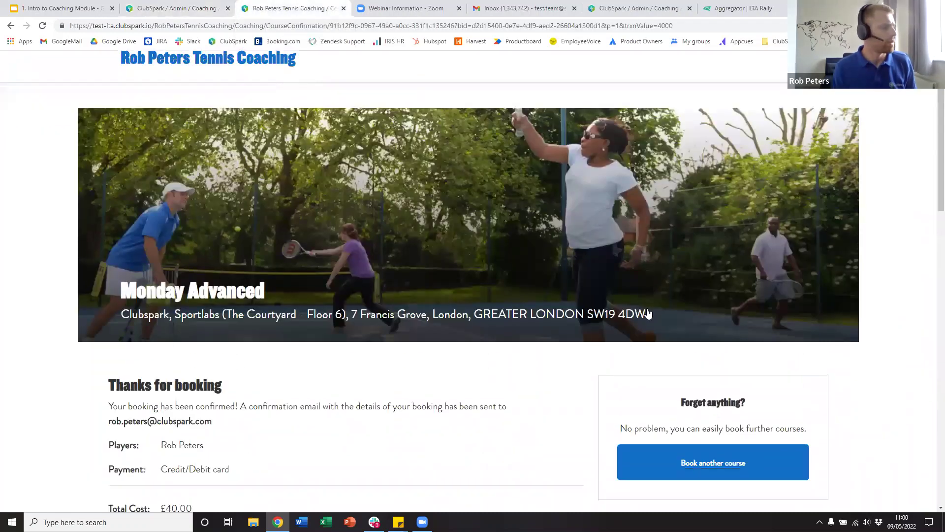
scroll(648, 313, down, 3)
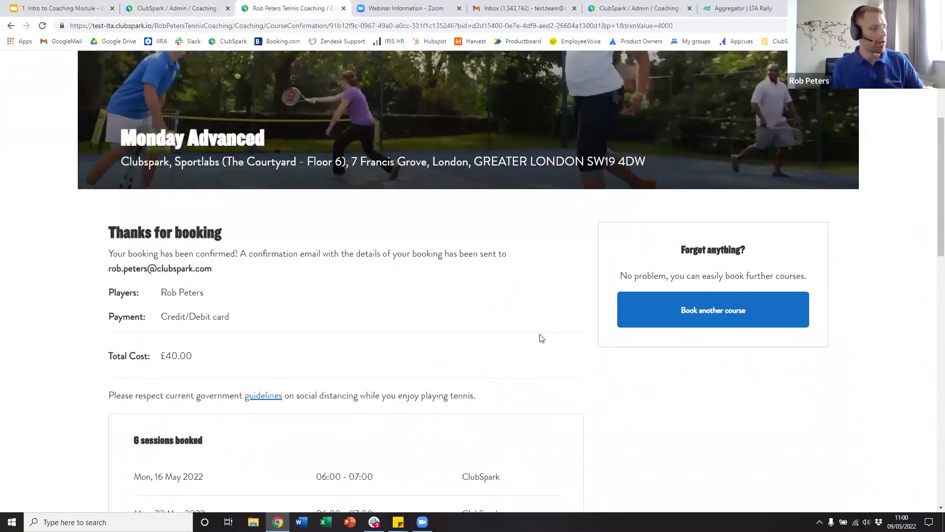
scroll(234, 219, down, 2)
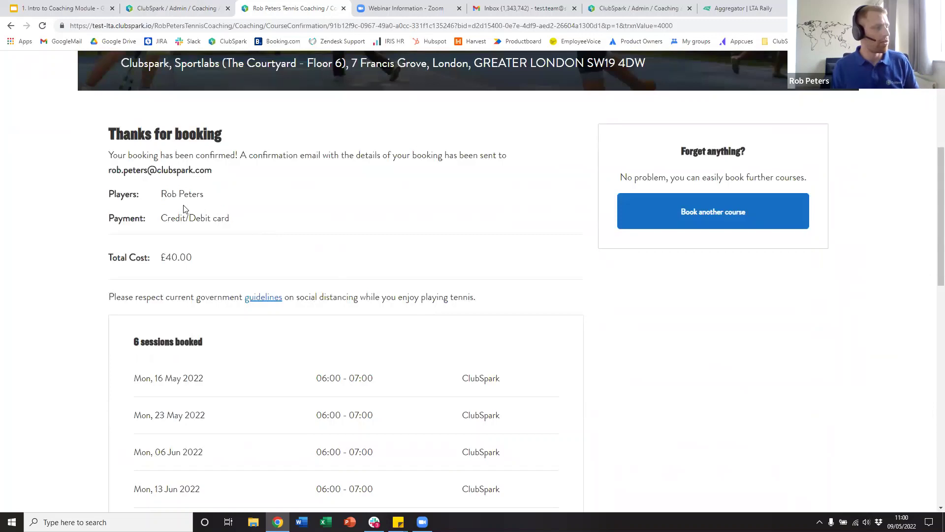
drag(240, 228, 161, 222)
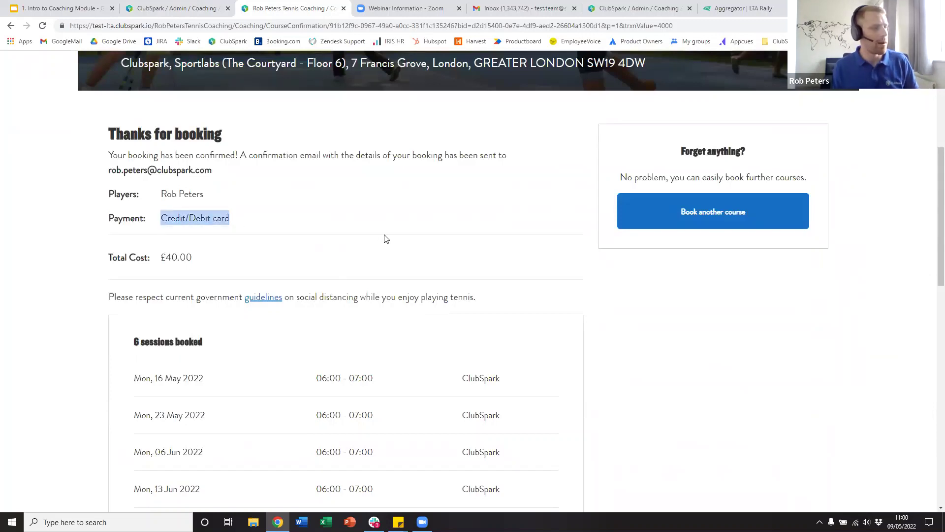
scroll(390, 273, down, 3)
scroll(388, 280, down, 6)
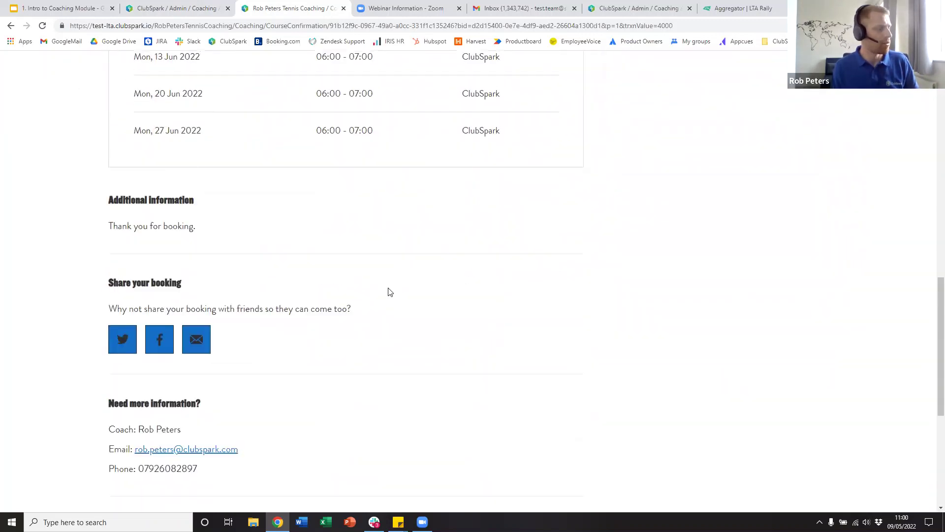
scroll(590, 334, up, 9)
click(639, 227)
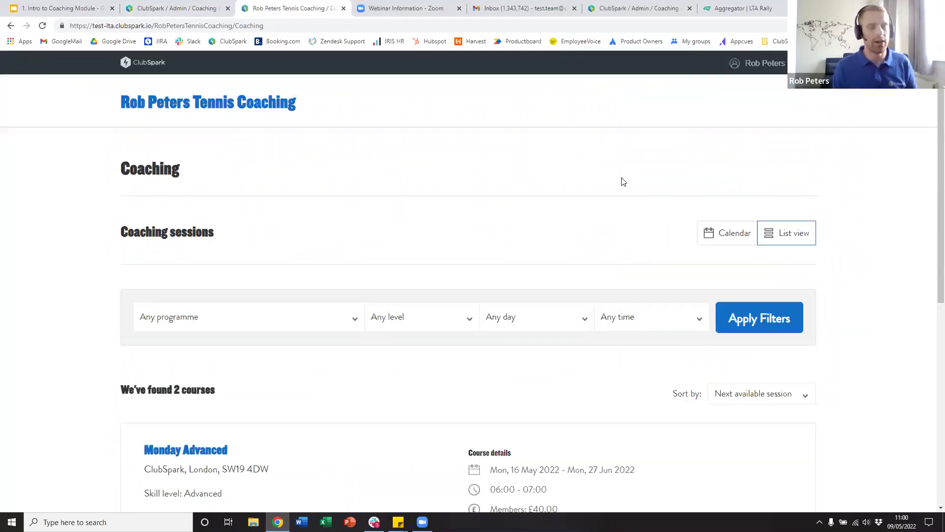
click(507, 5)
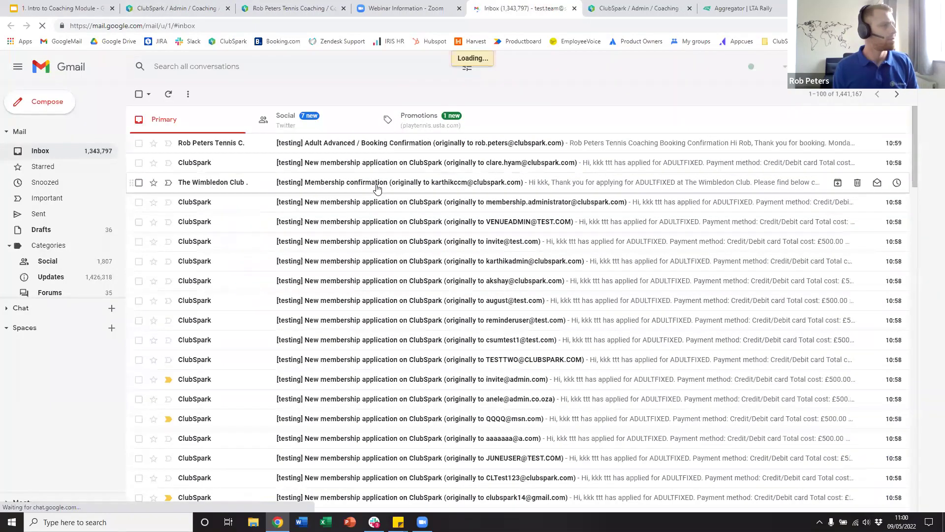
- Read the Monday Advanced booking confirmation email, checking the thank-you line and six class dates
click(382, 146)
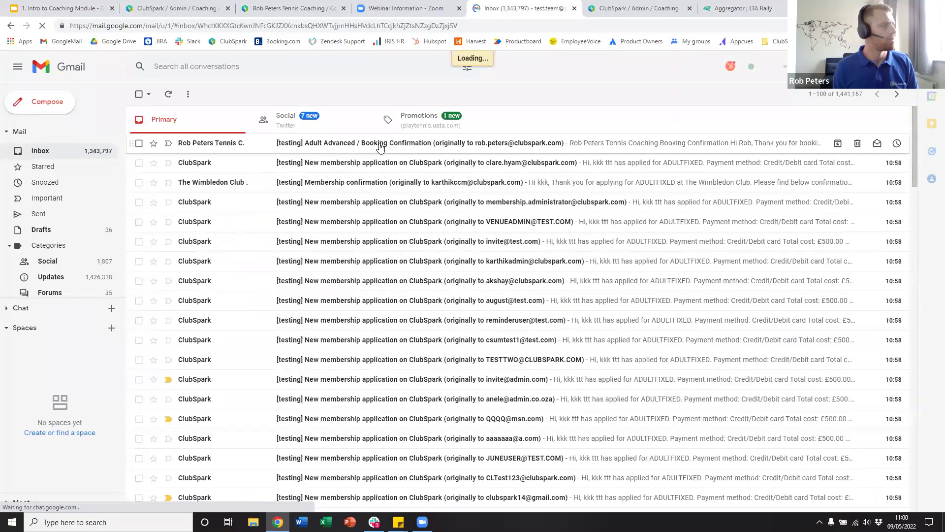
scroll(488, 287, down, 1)
scroll(487, 284, up, 1)
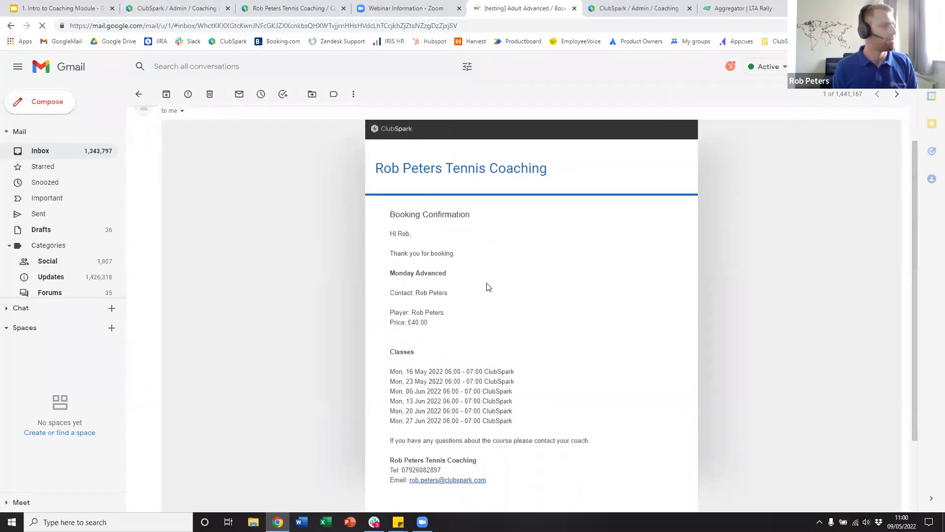
scroll(485, 283, down, 1)
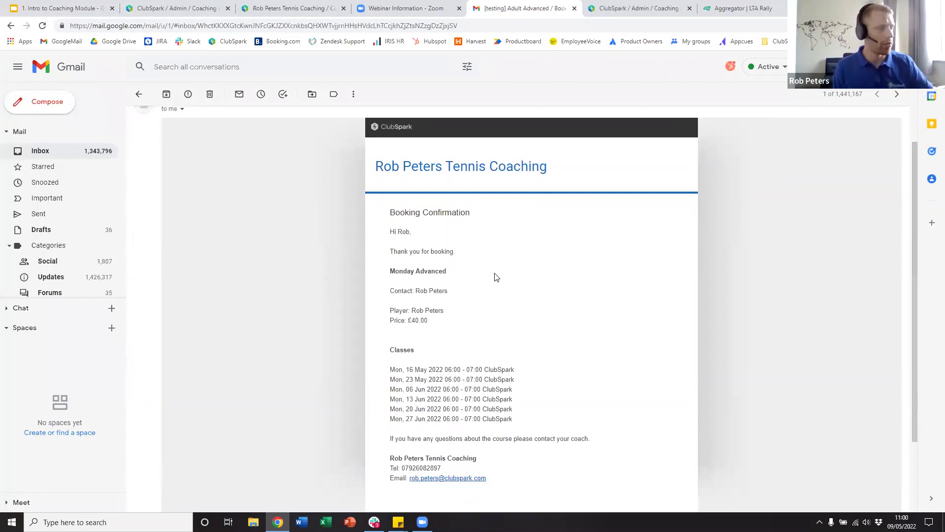
scroll(496, 278, down, 1)
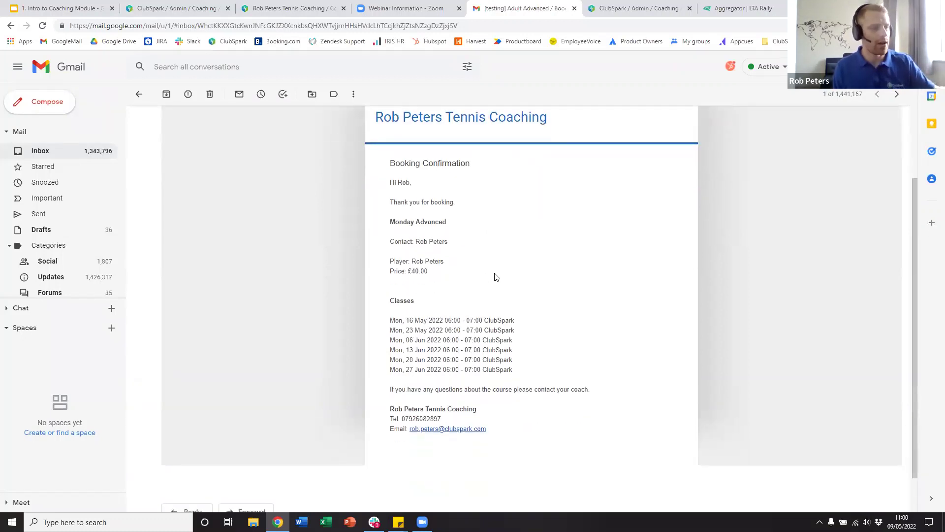
mouse_move(466, 196)
mouse_down()
mouse_move(427, 203)
mouse_move(452, 205)
mouse_up()
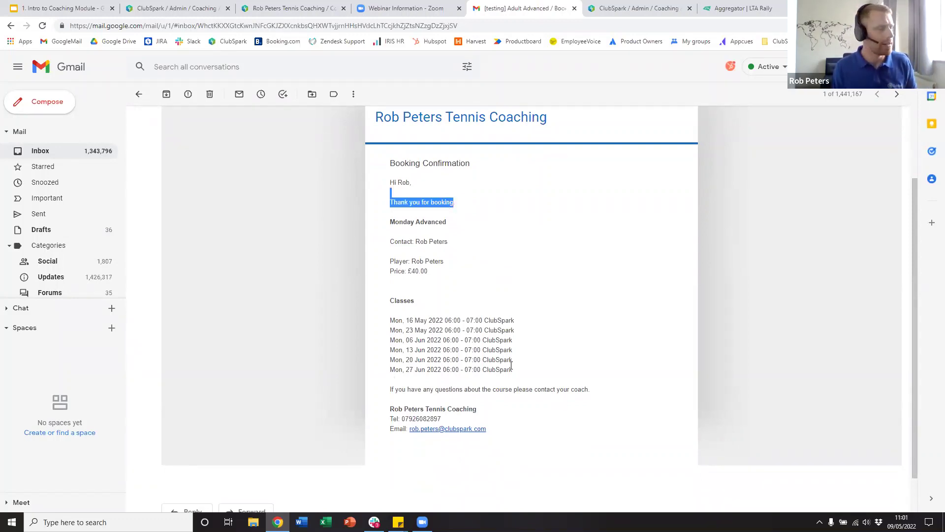
drag(516, 371, 398, 321)
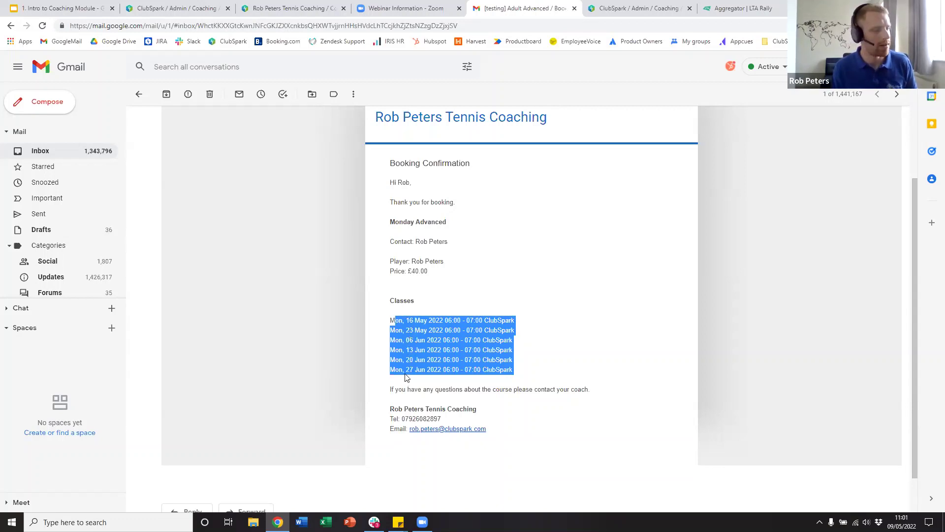
scroll(388, 331, down, 1)
scroll(374, 315, up, 3)
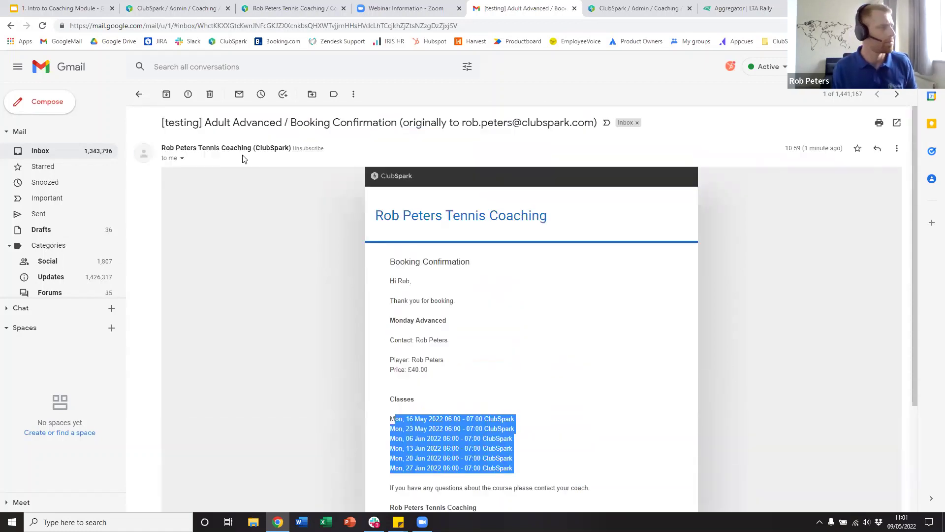
- Return to the inbox, glance at the membership application email, then go back to ClubSpark admin
click(137, 99)
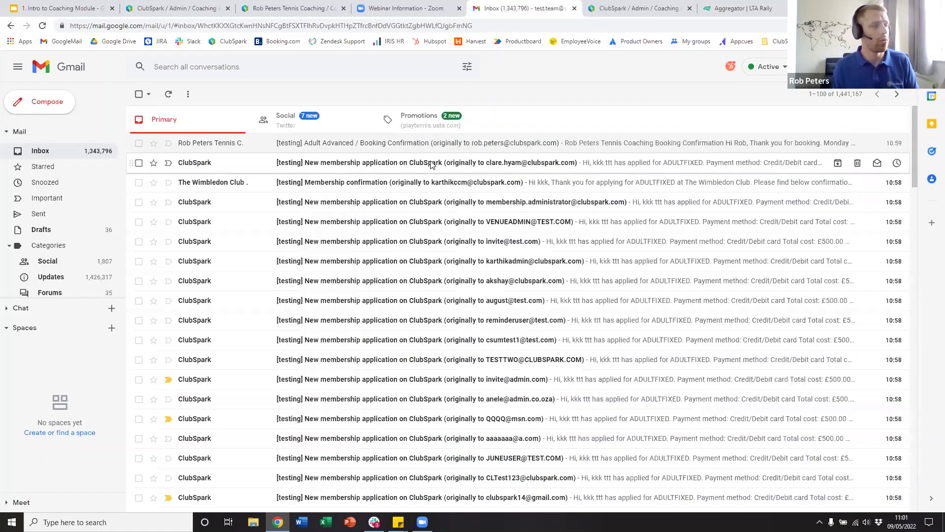
click(431, 163)
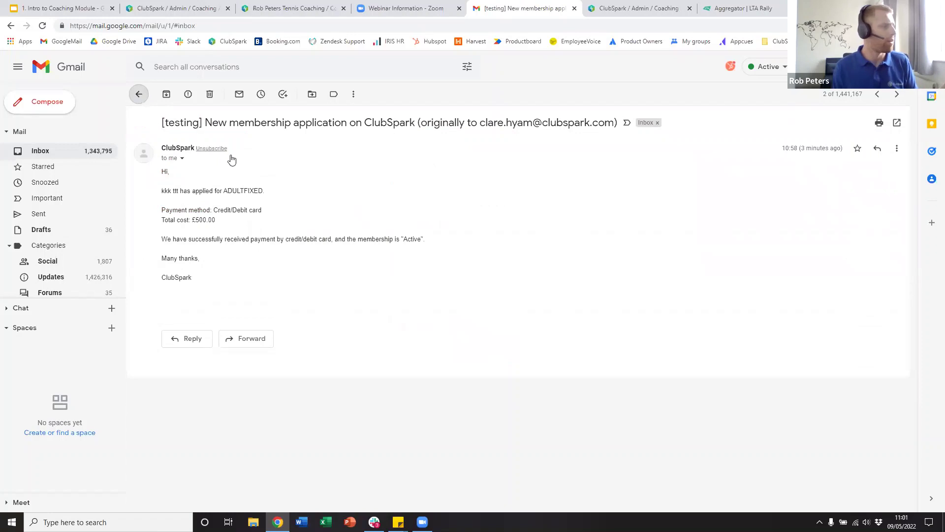
key(u)
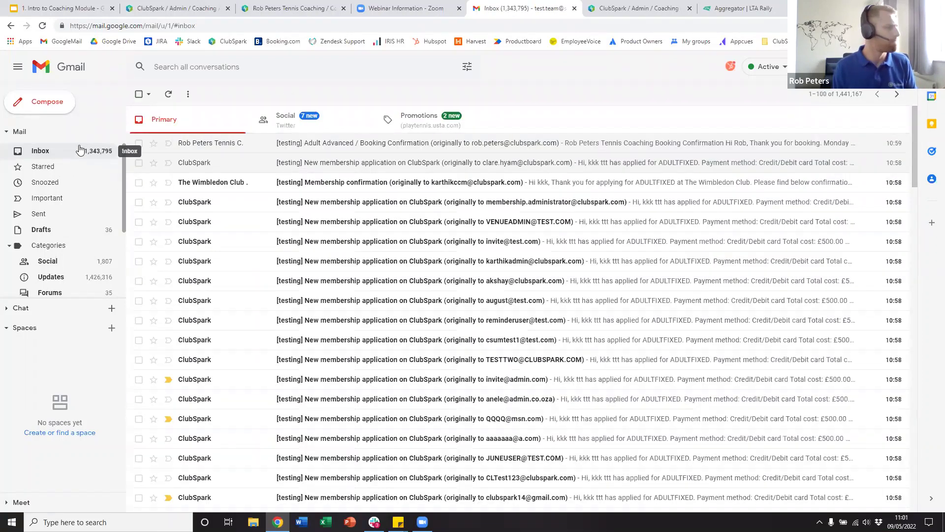
click(79, 149)
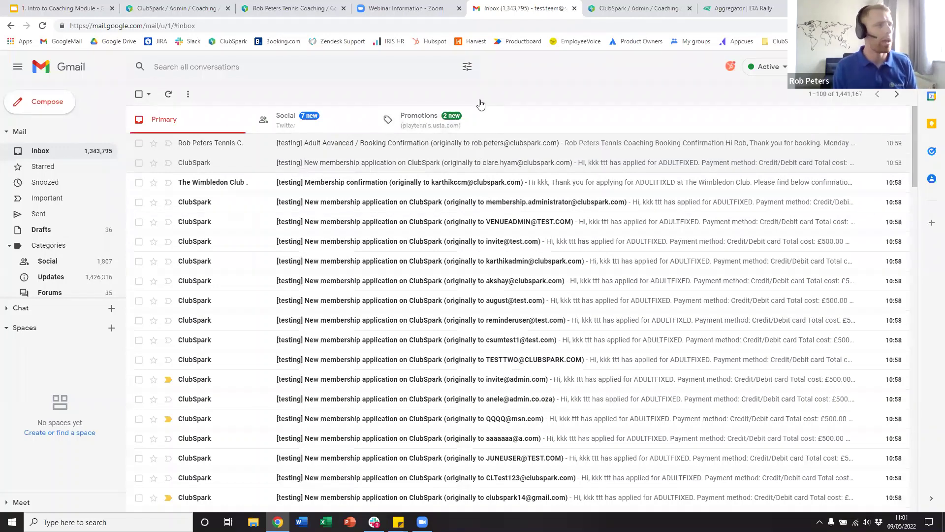
click(187, 6)
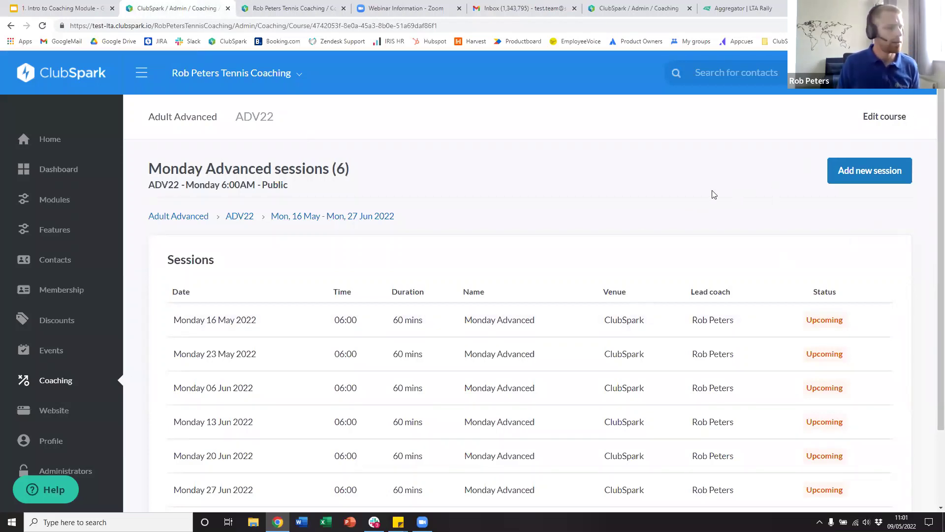
- Open the 16 May–27 Jun attendee list showing one £40.00 online-paid participant
click(302, 217)
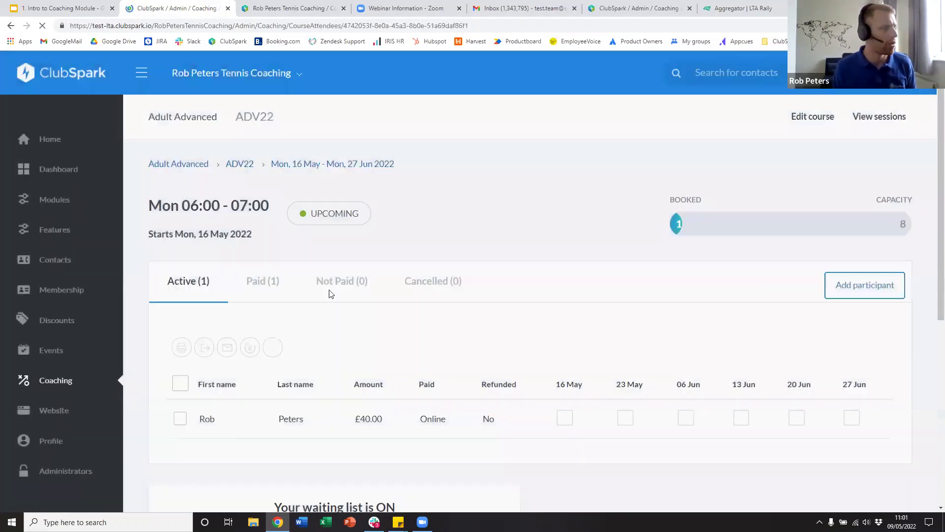
scroll(377, 342, down, 3)
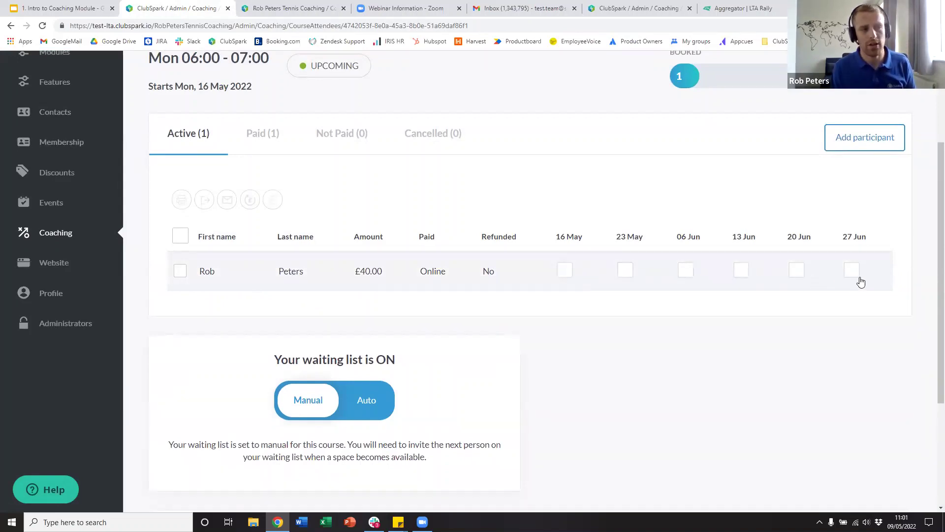
click(392, 274)
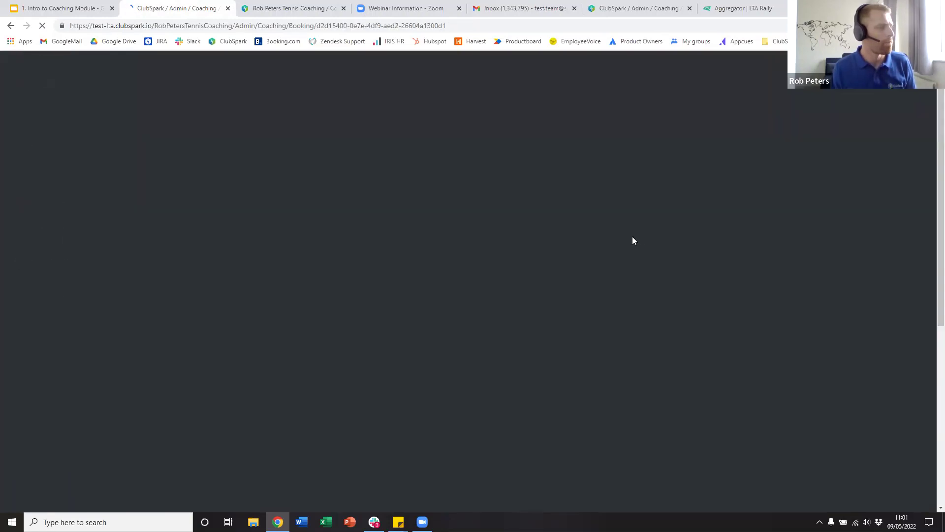
scroll(595, 282, down, 6)
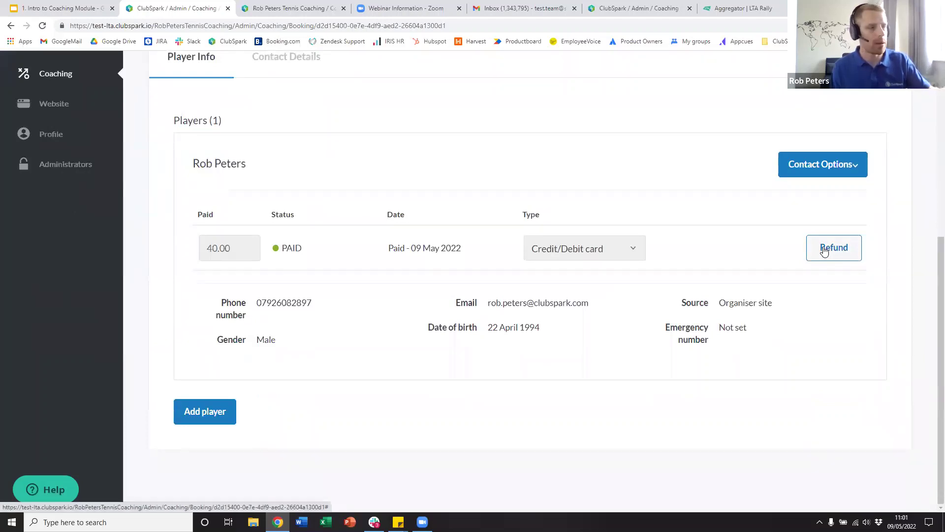
scroll(752, 350, up, 3)
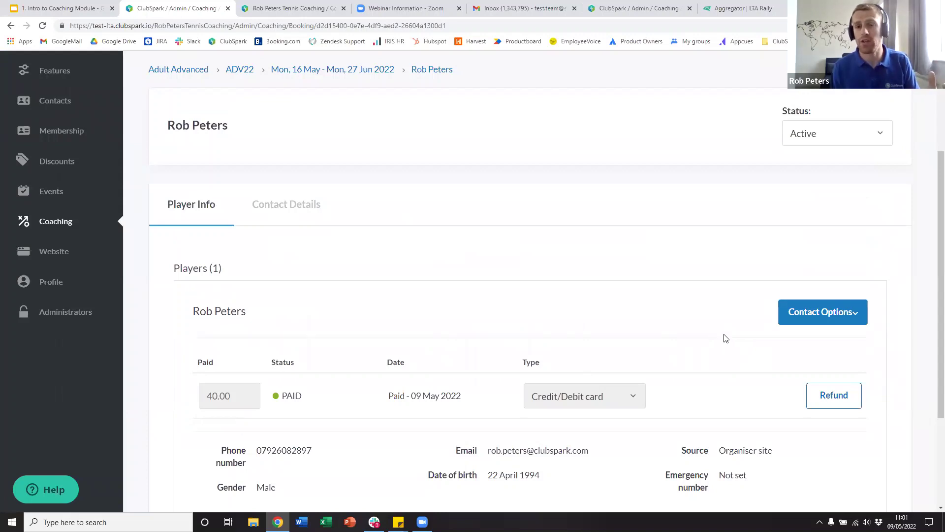
scroll(640, 349, down, 1)
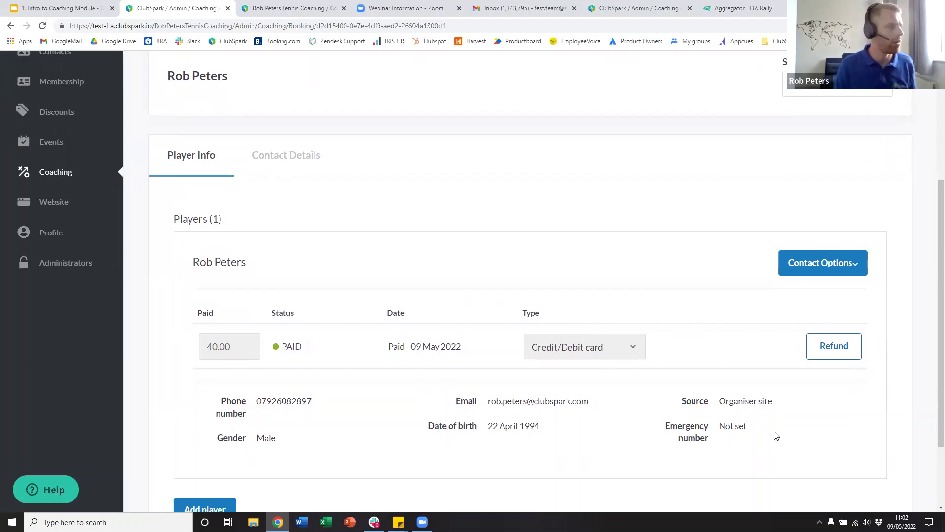
scroll(178, 223, up, 3)
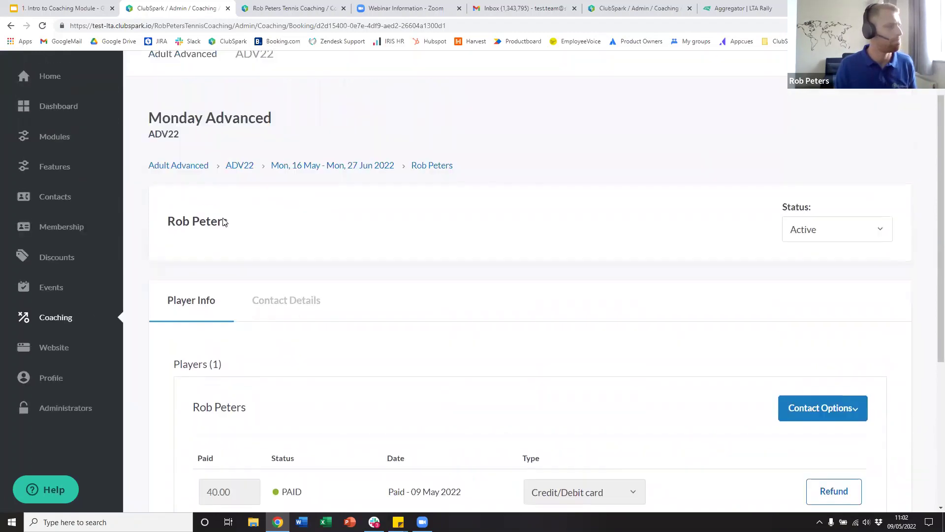
click(349, 174)
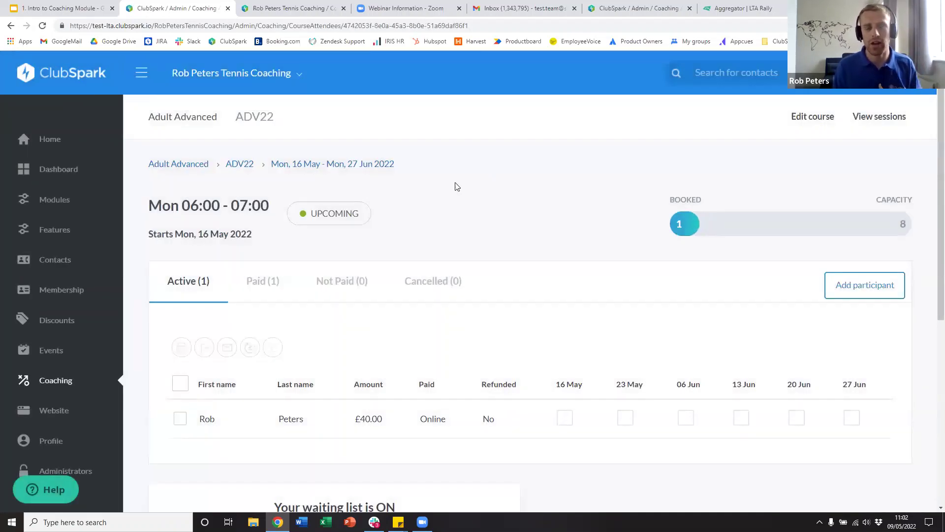
scroll(268, 276, down, 2)
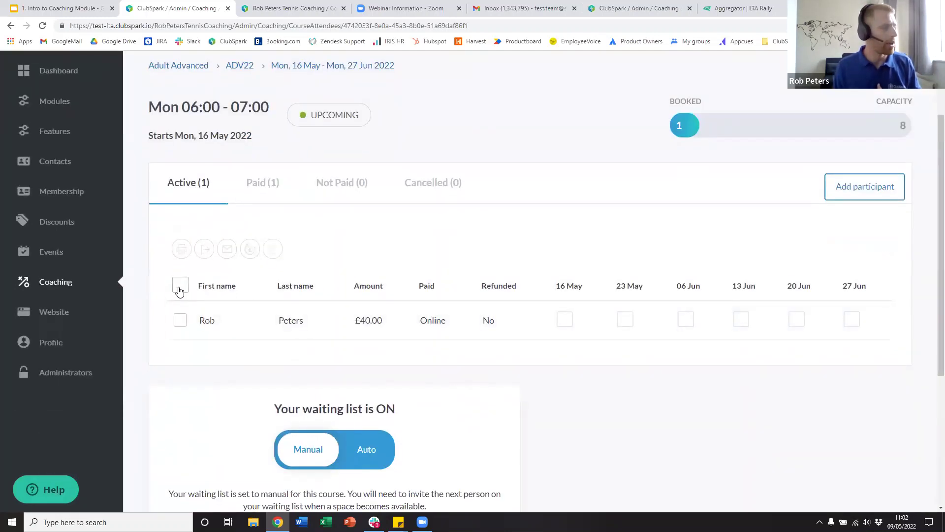
click(179, 289)
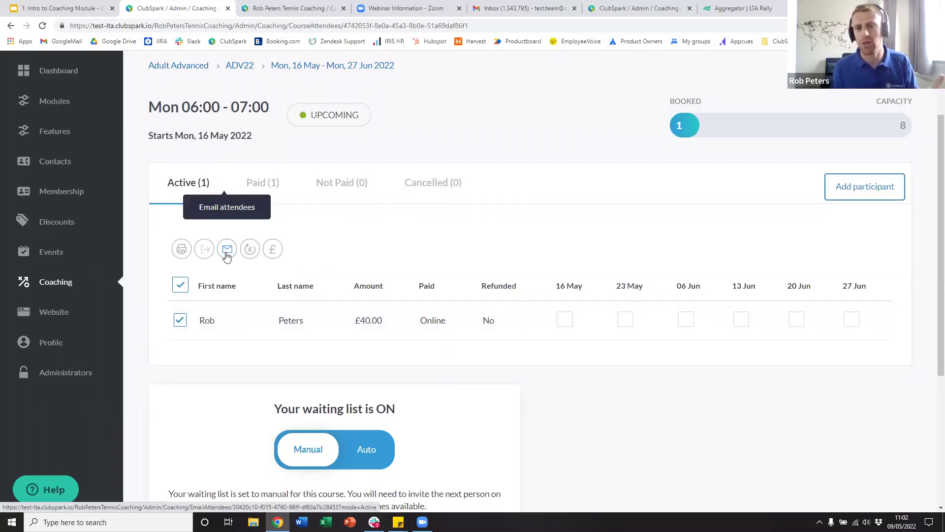
click(227, 253)
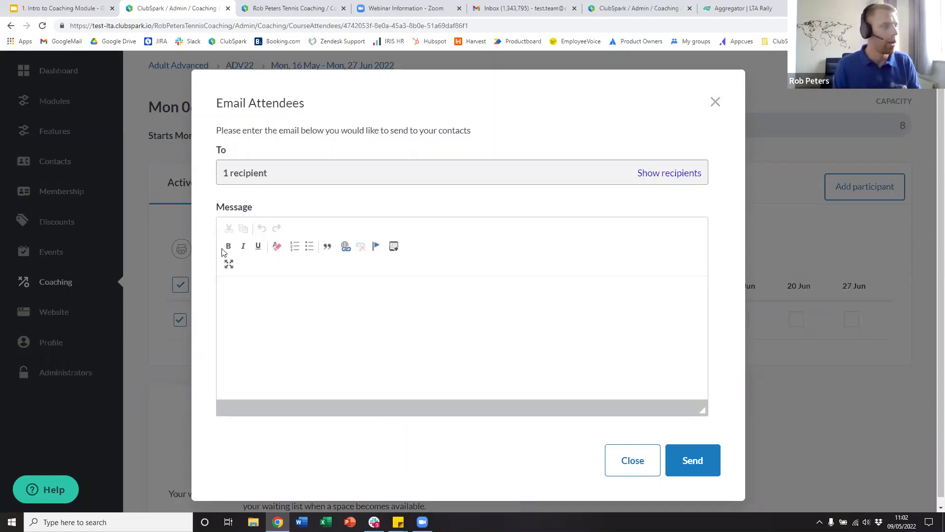
click(720, 99)
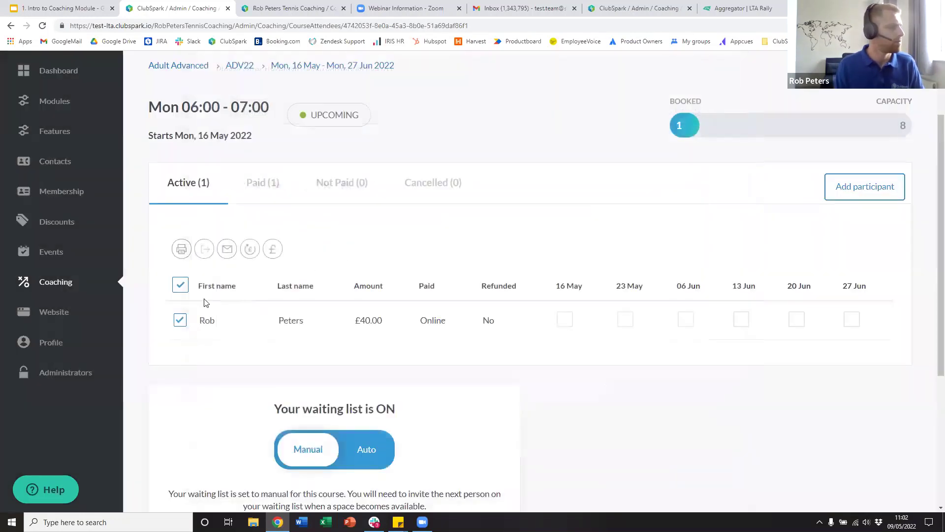
click(180, 287)
scroll(578, 107, up, 2)
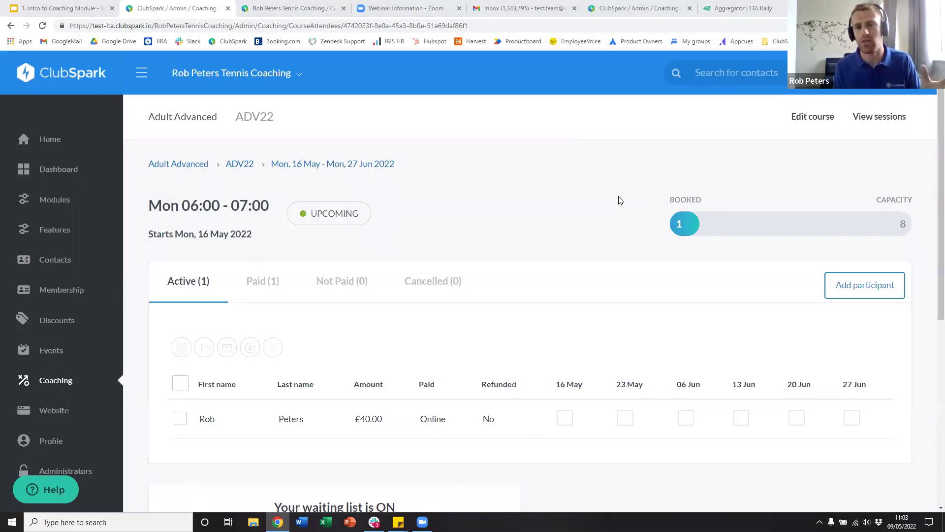
scroll(644, 243, down, 3)
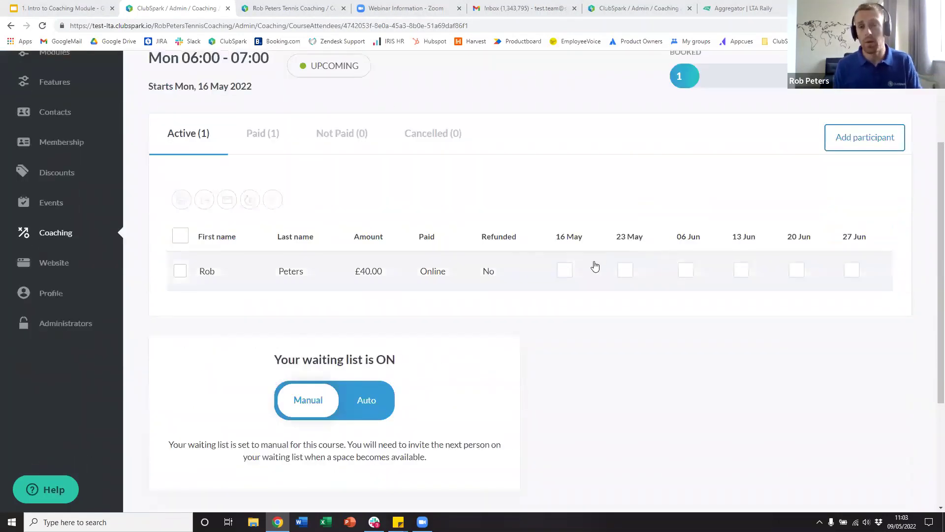
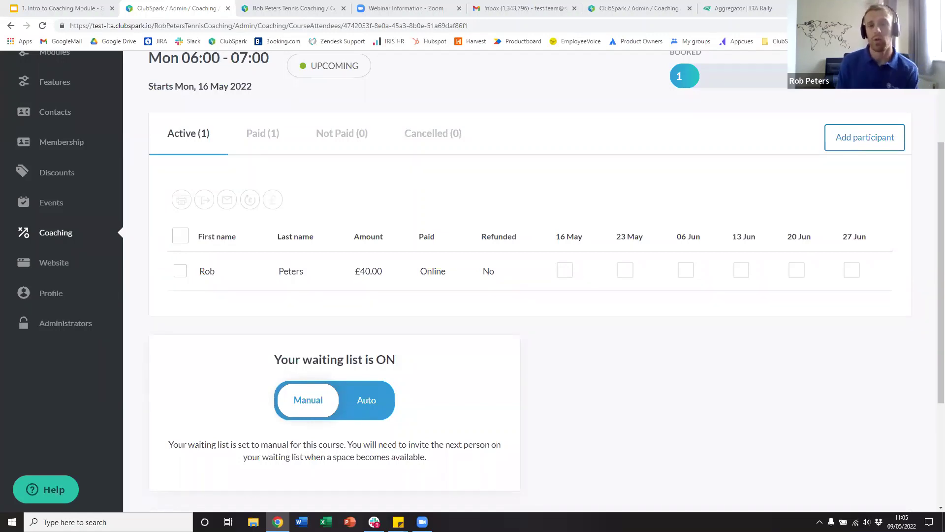
- Return to the Adult Advanced course list and open the Monday Advanced course's actions menu
scroll(301, 217, up, 3)
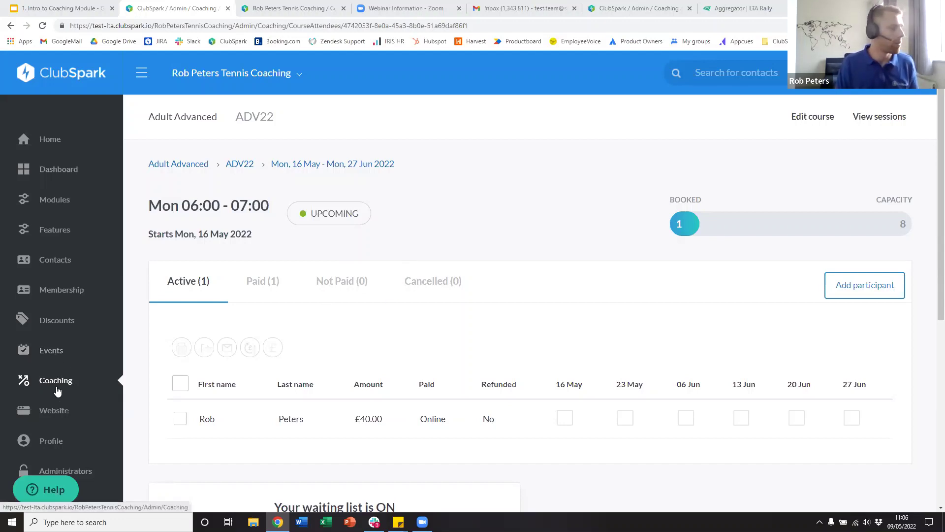
click(194, 168)
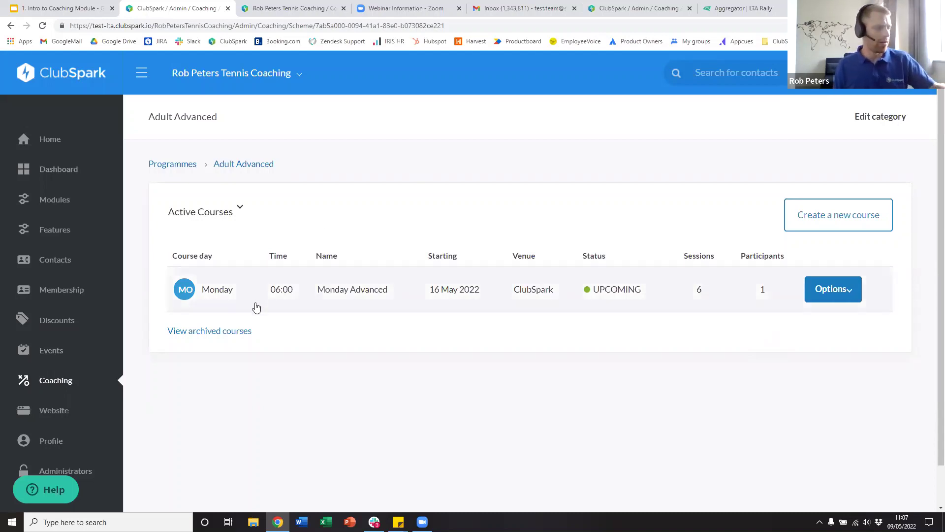
scroll(844, 289, down, 1)
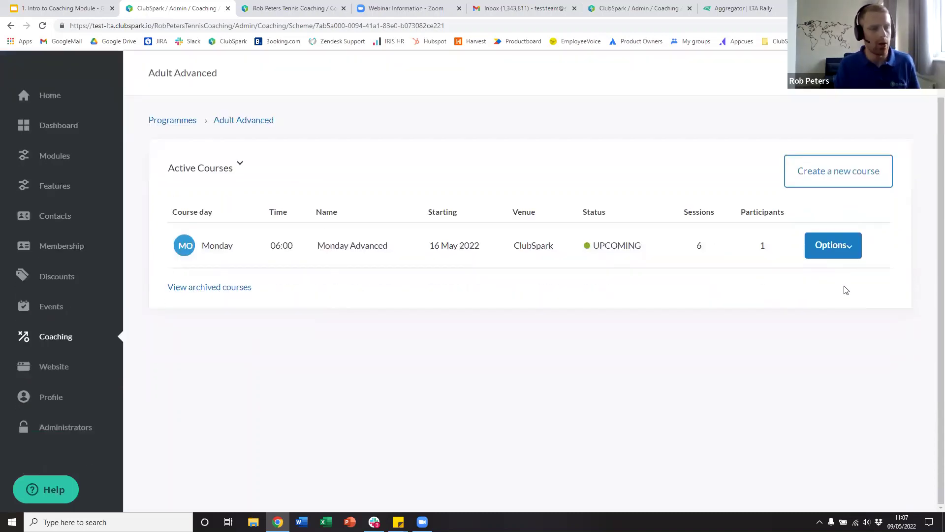
click(832, 247)
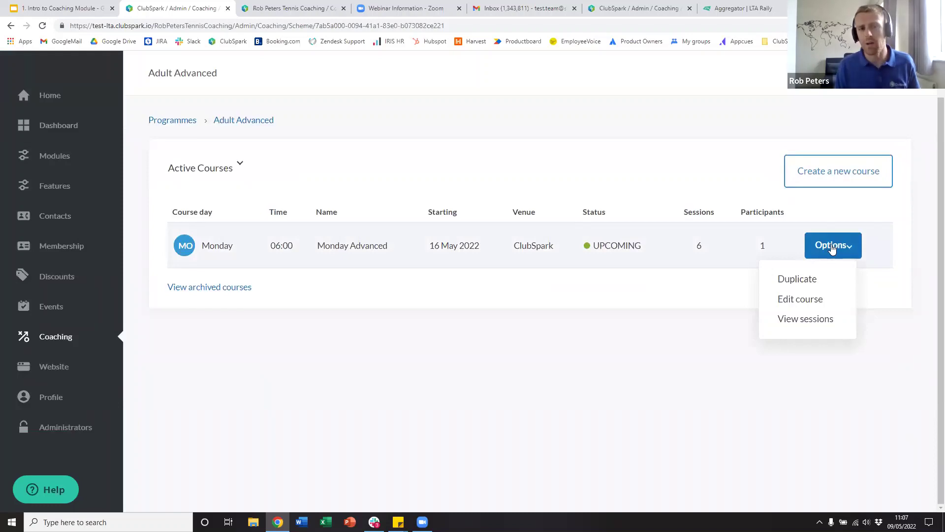
- Duplicate Monday Advanced with start date 01/08/2022, leaving Import active players switched on
click(805, 279)
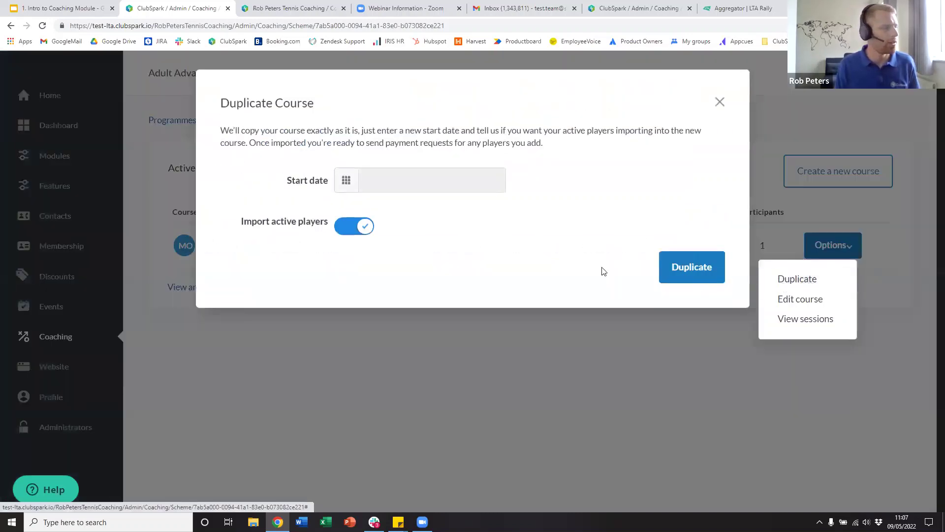
click(383, 183)
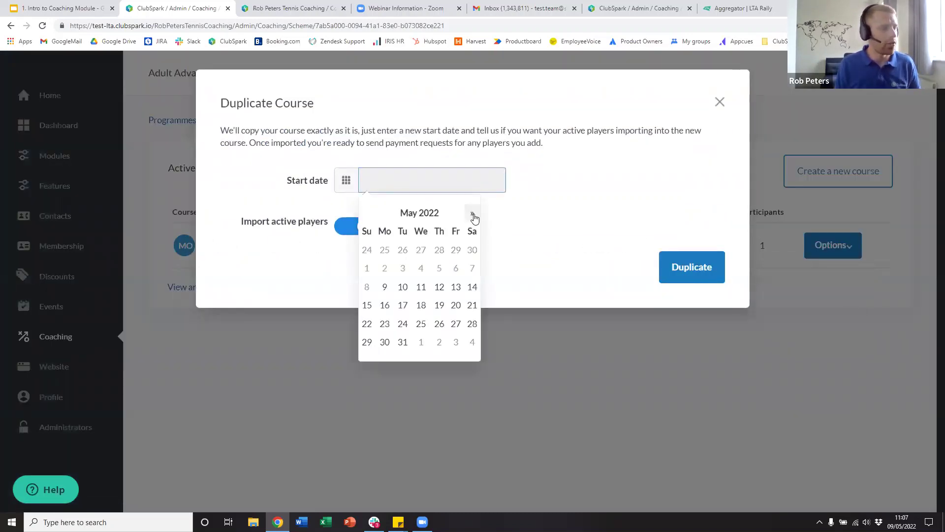
click(472, 213)
click(472, 213)
click(473, 213)
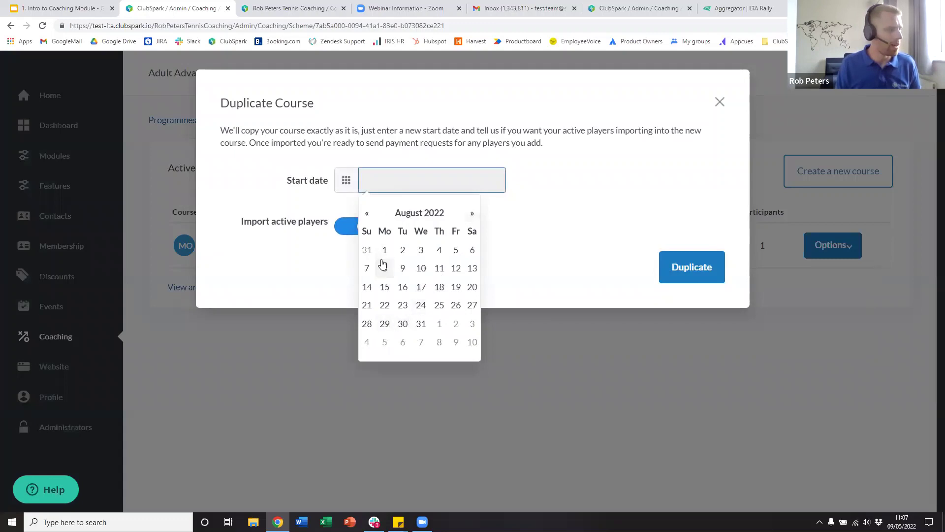
click(385, 250)
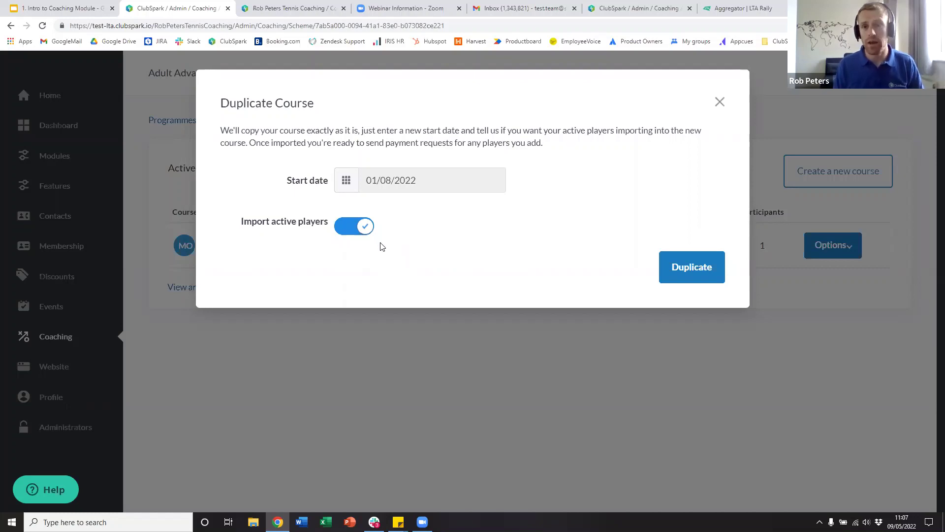
click(341, 227)
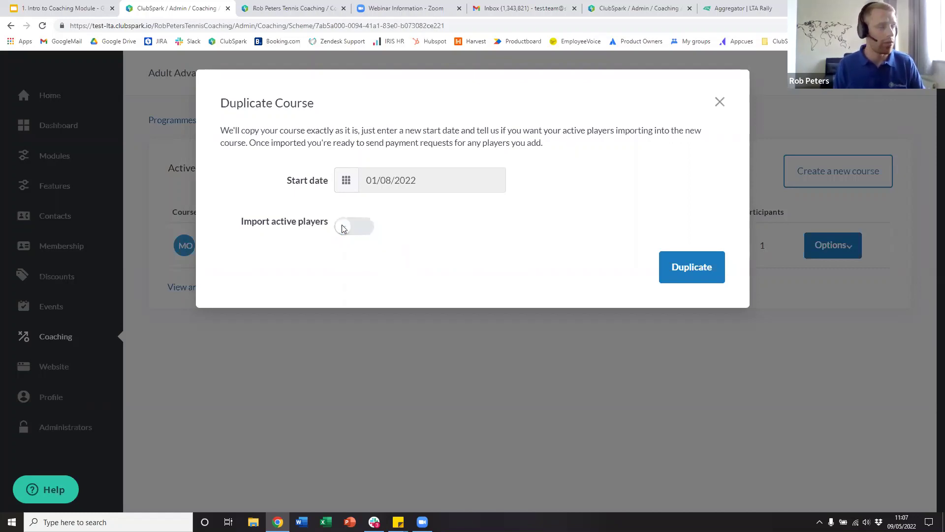
click(362, 228)
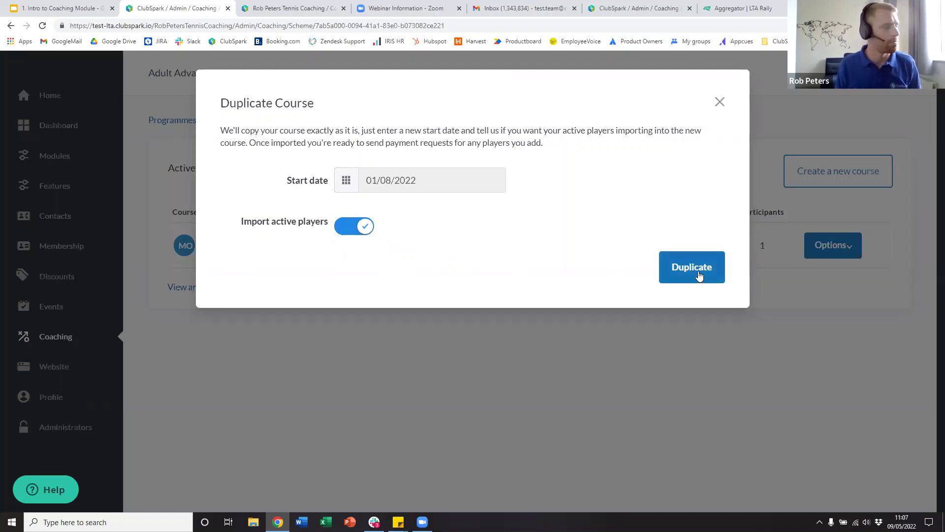
click(700, 276)
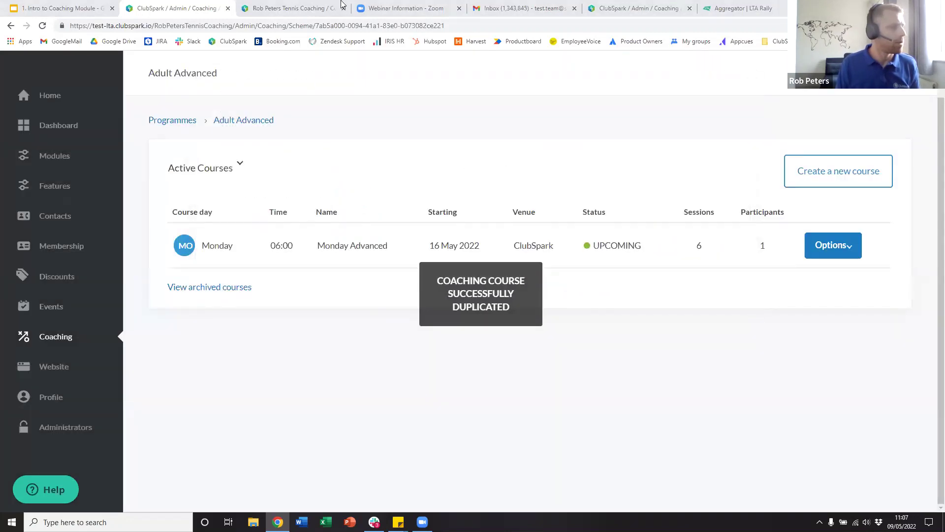
- Reload the course list to show Monday Advanced Copy 1, and briefly check the available course types
click(273, 28)
key(Return)
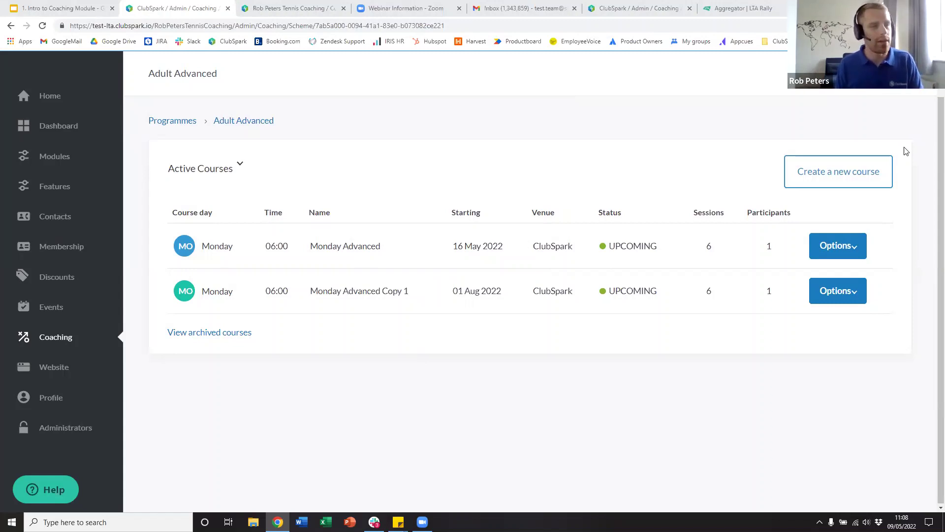
scroll(905, 151, up, 2)
click(799, 225)
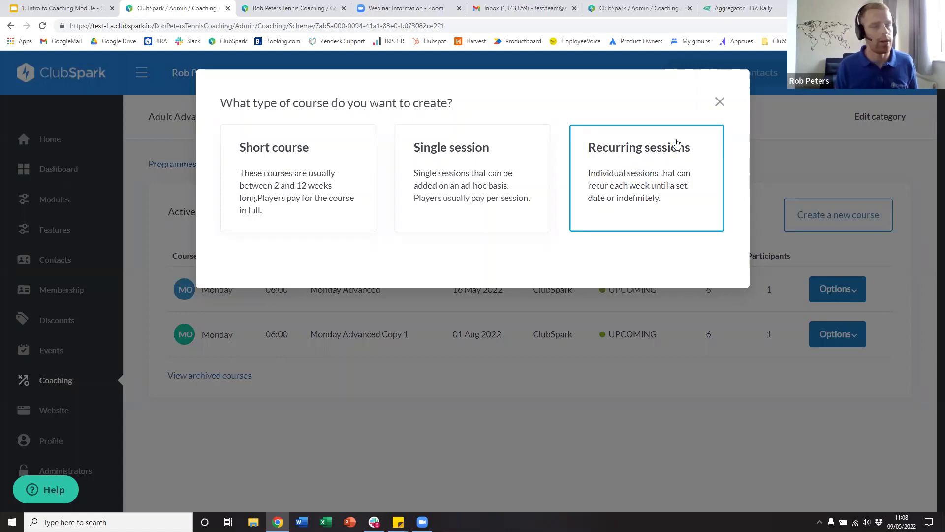
click(721, 101)
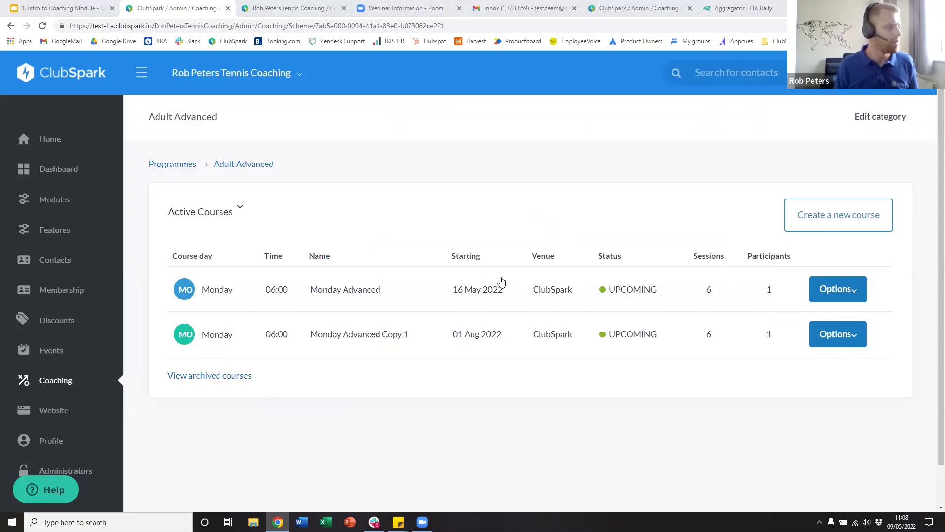
scroll(487, 300, down, 1)
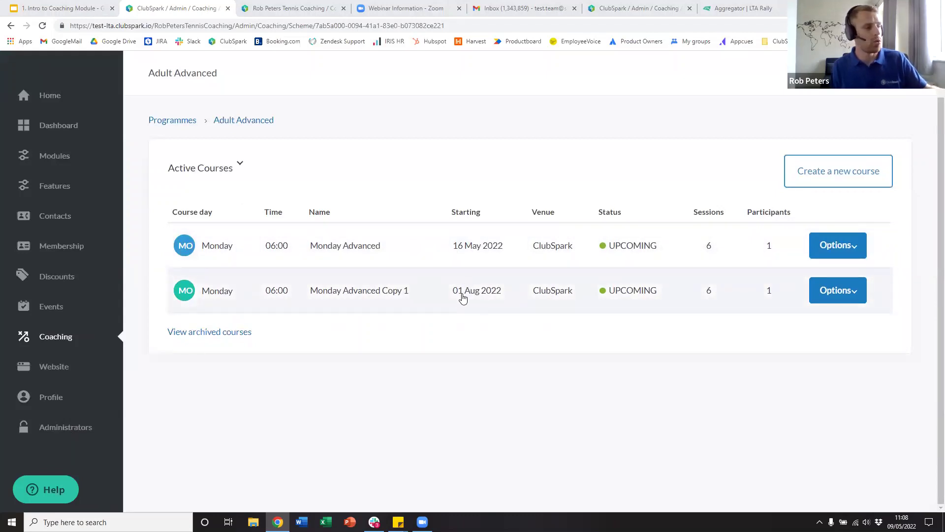
- Select all participants of Monday Advanced Copy 1 and open a payment request for them
click(345, 294)
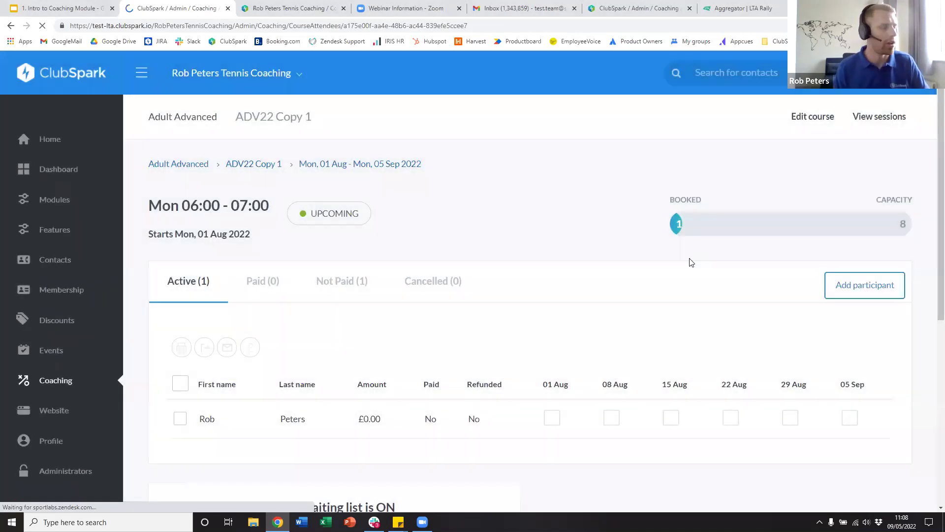
scroll(590, 358, down, 2)
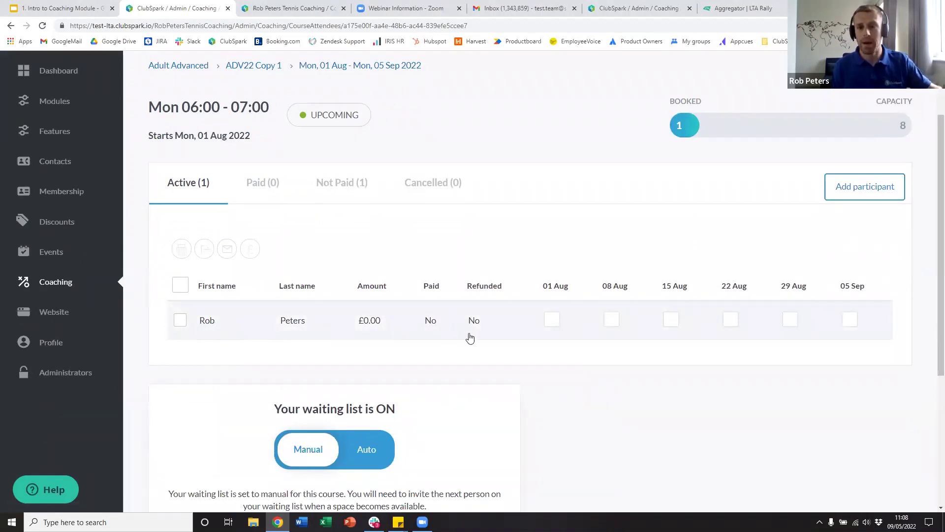
click(180, 287)
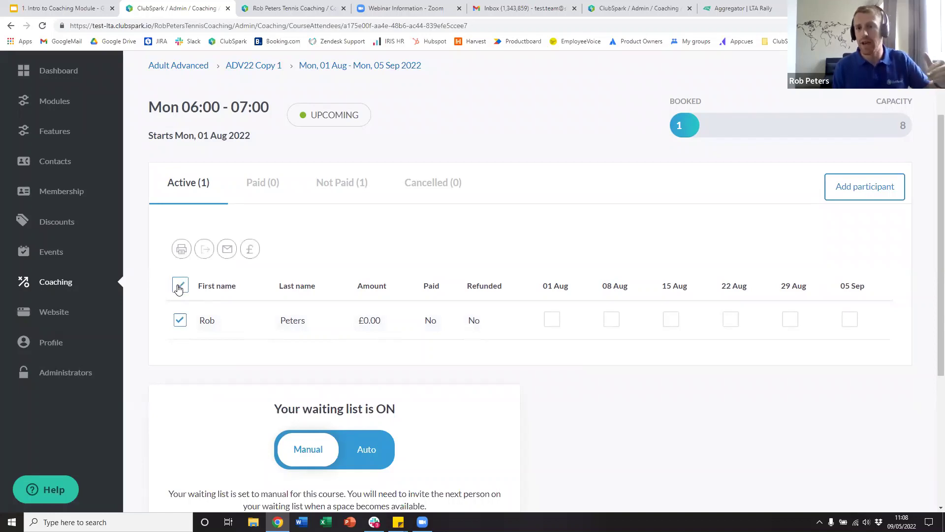
click(251, 249)
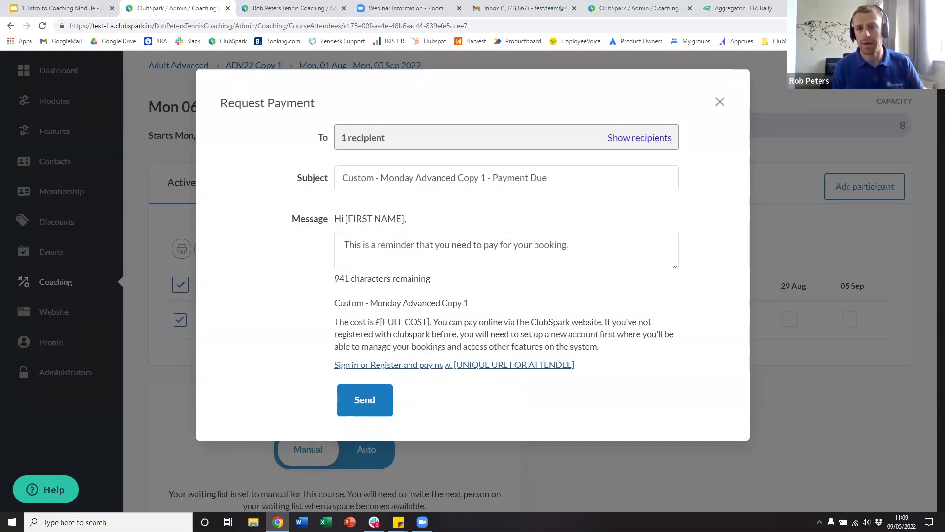
- Discard the unsent payment request and open the Coaching categories page
click(719, 105)
scroll(557, 308, up, 2)
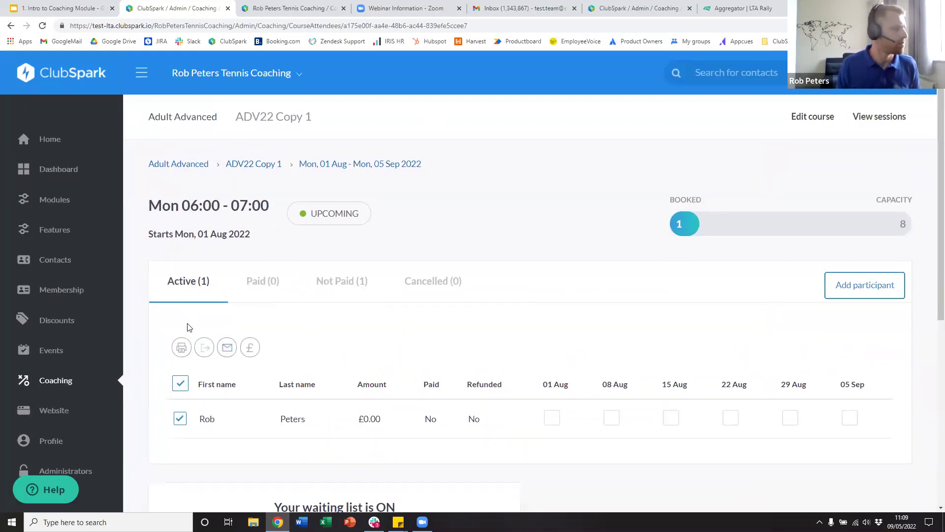
click(62, 380)
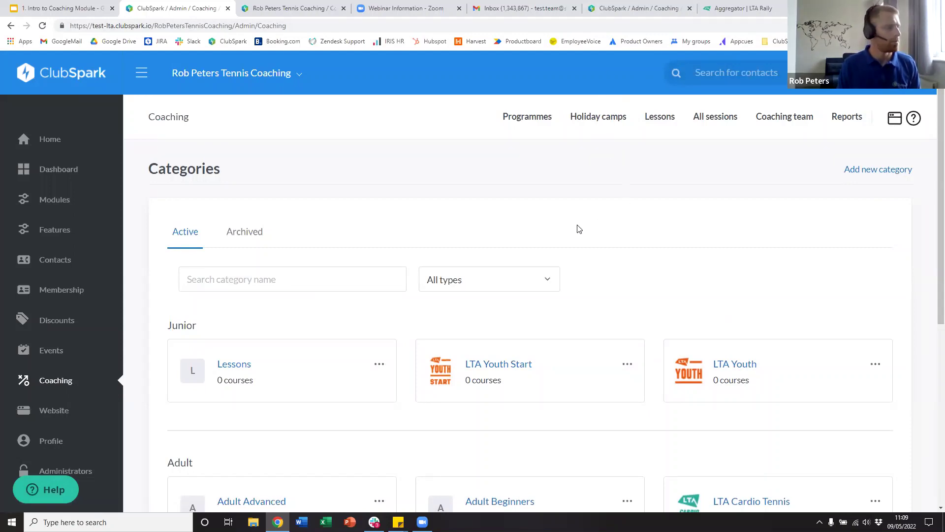
scroll(575, 235, down, 2)
scroll(571, 234, down, 4)
scroll(570, 236, up, 5)
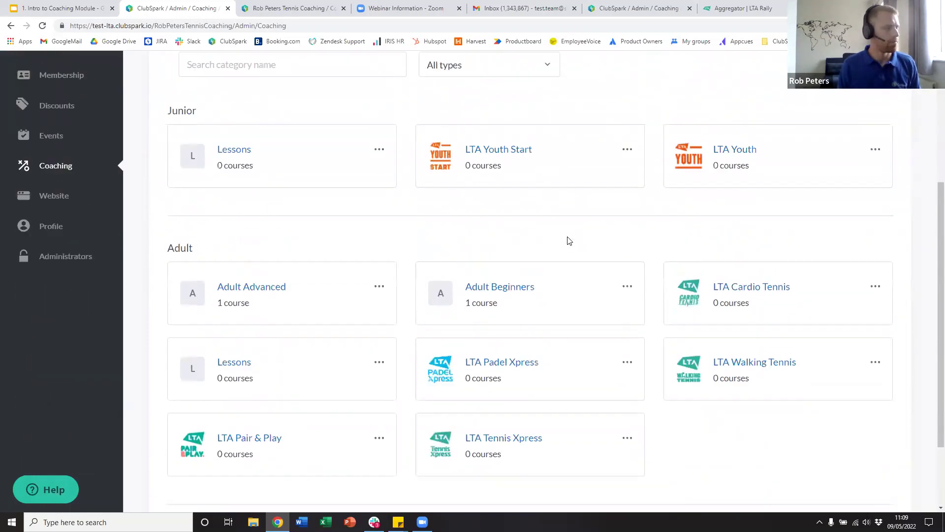
scroll(567, 240, up, 2)
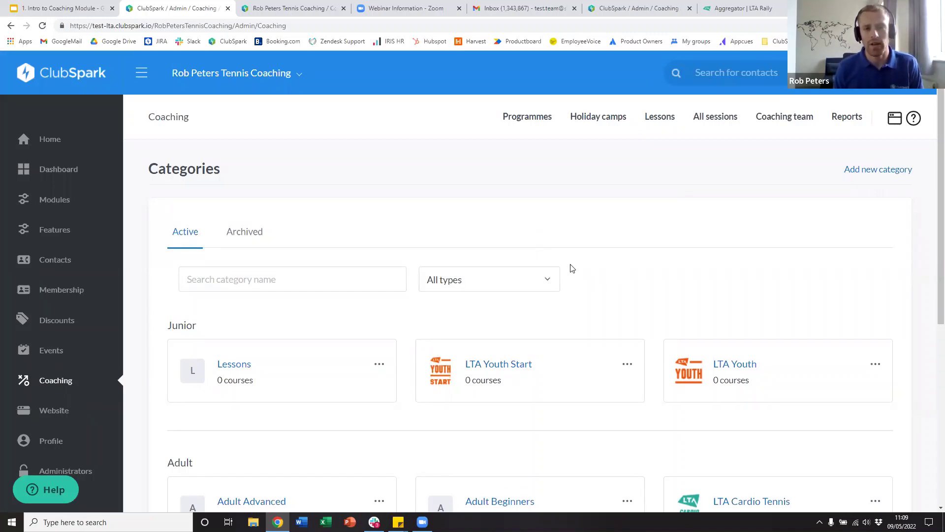
scroll(572, 268, down, 4)
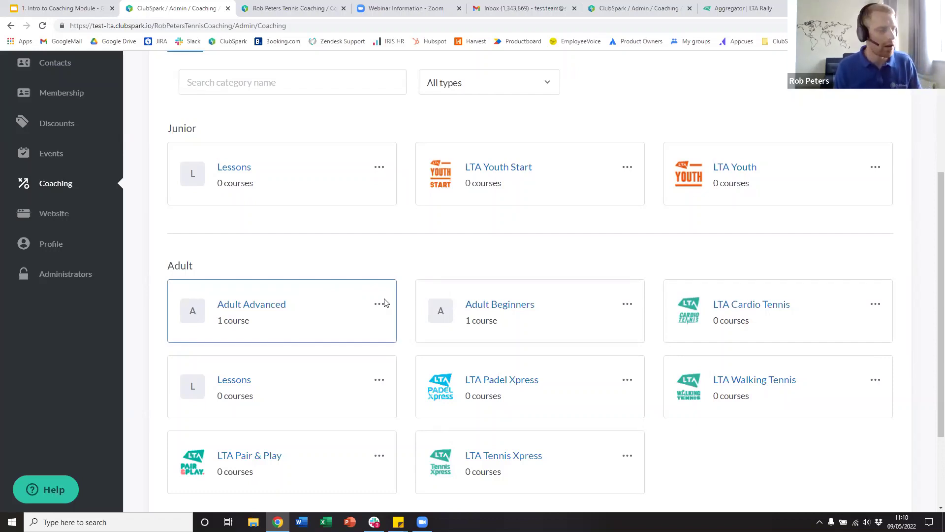
scroll(380, 216, down, 2)
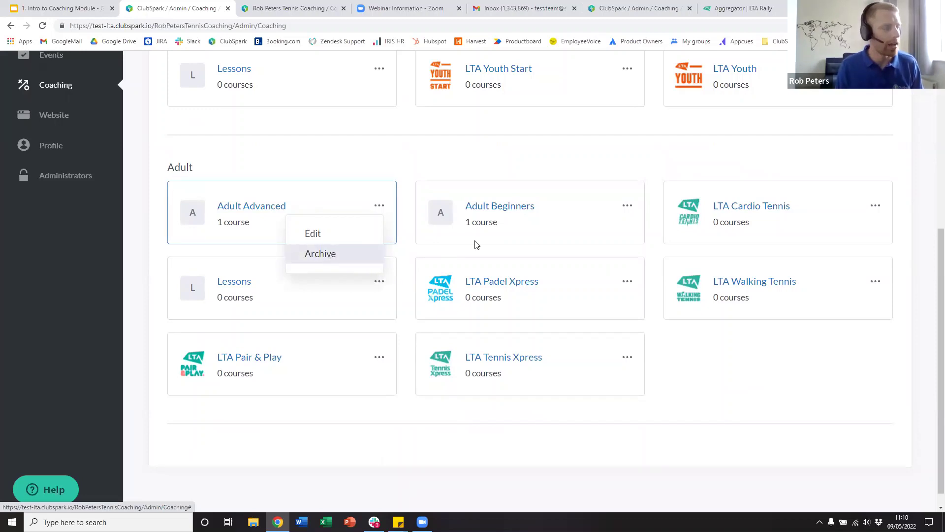
scroll(357, 257, up, 2)
scroll(357, 257, up, 3)
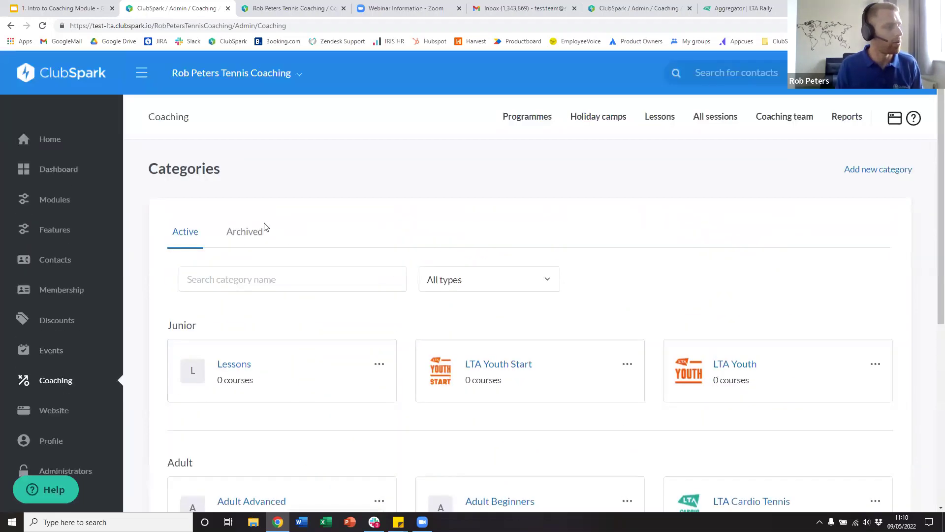
click(239, 232)
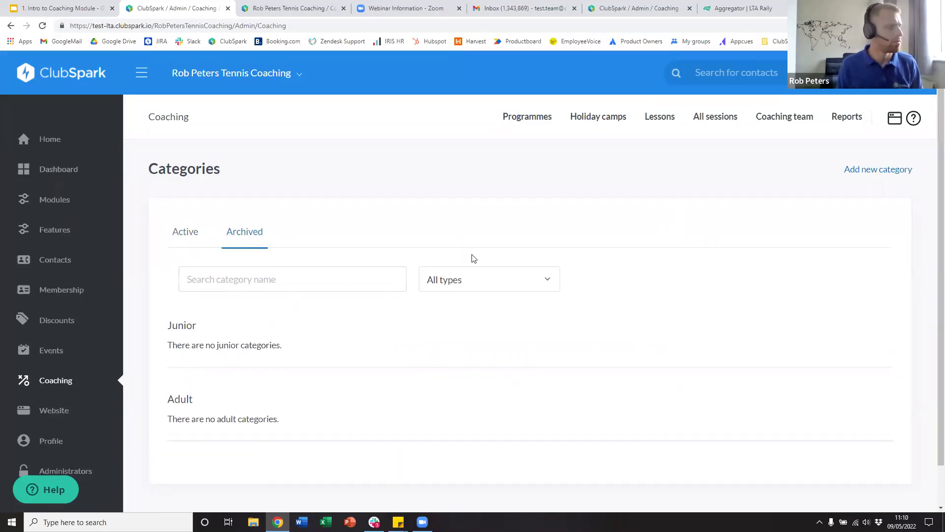
click(61, 382)
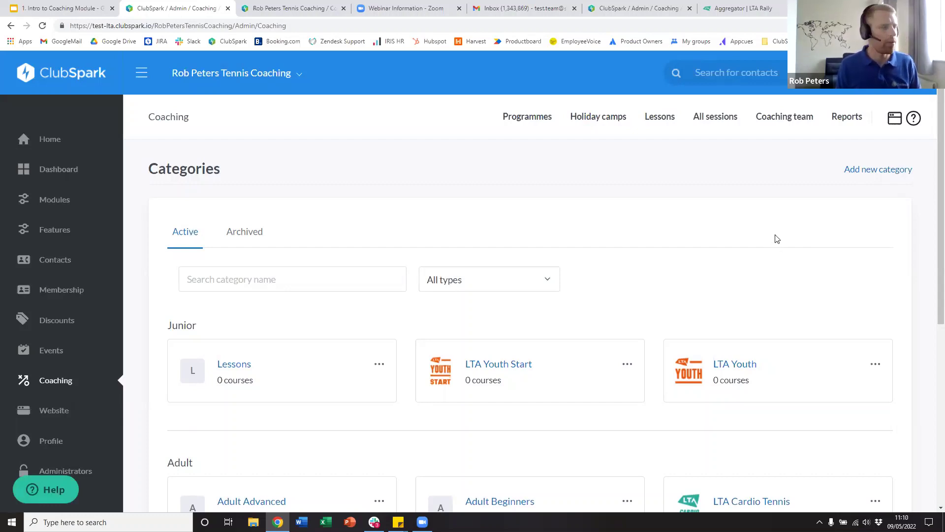
scroll(463, 328, down, 1)
scroll(463, 327, down, 3)
- Review the Adult Advanced category's edit form, then switch back to the Intro to Coaching Module slides
click(245, 315)
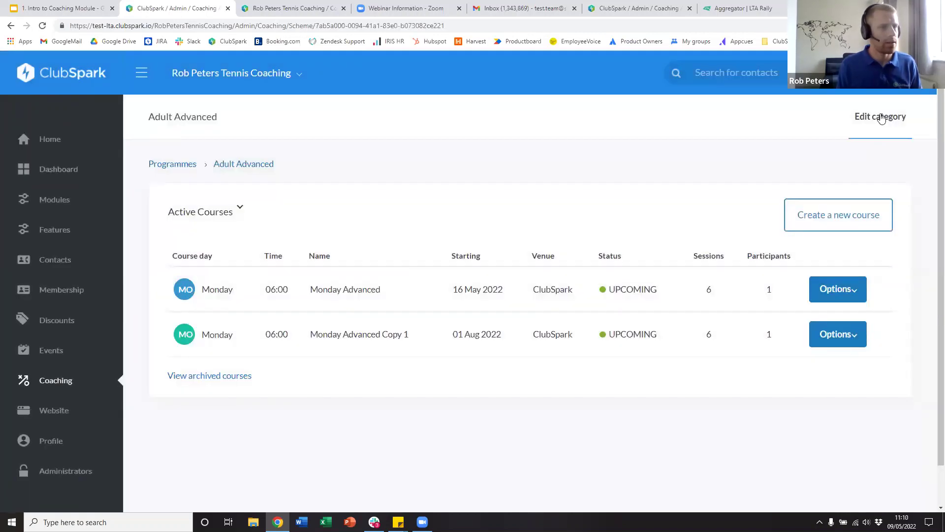
click(882, 117)
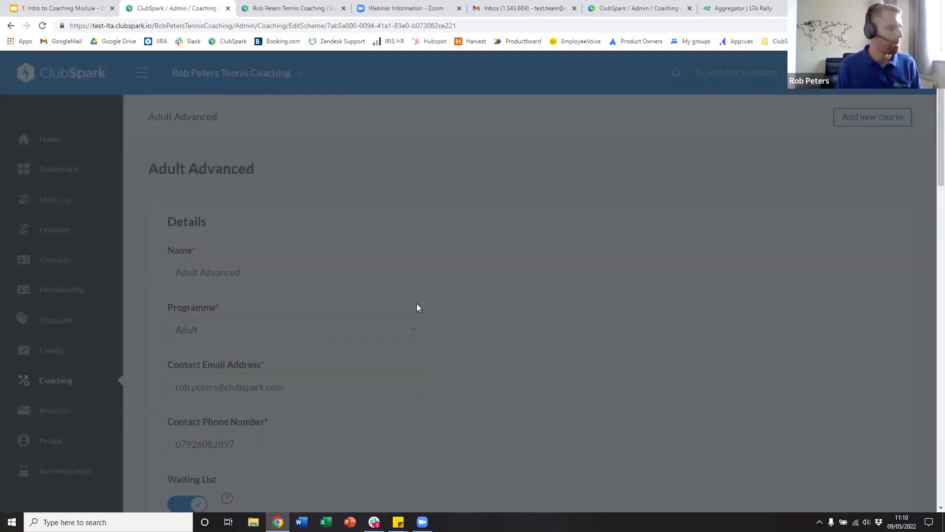
scroll(415, 305, down, 9)
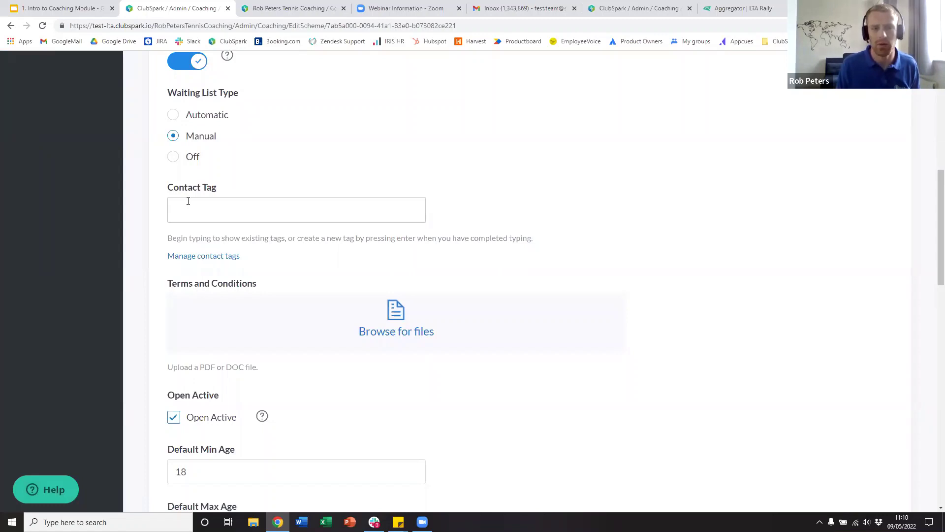
scroll(216, 244, up, 9)
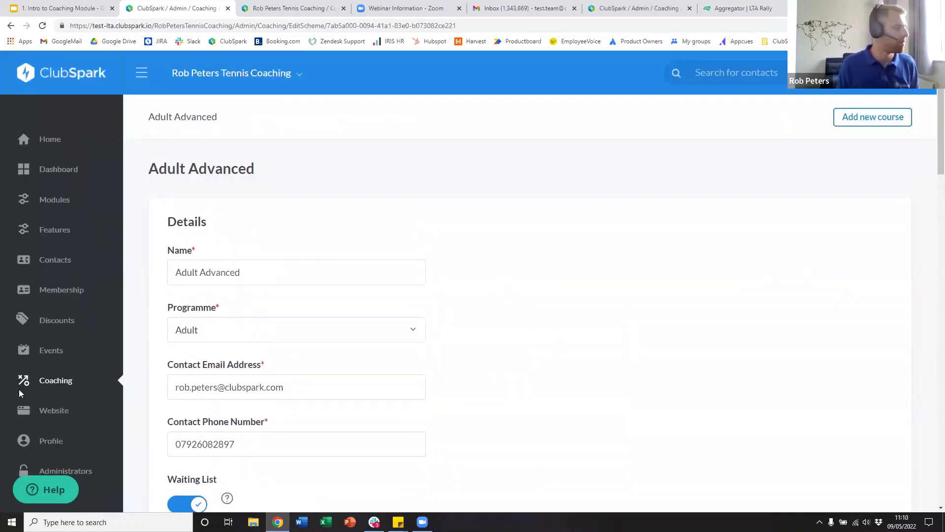
click(59, 8)
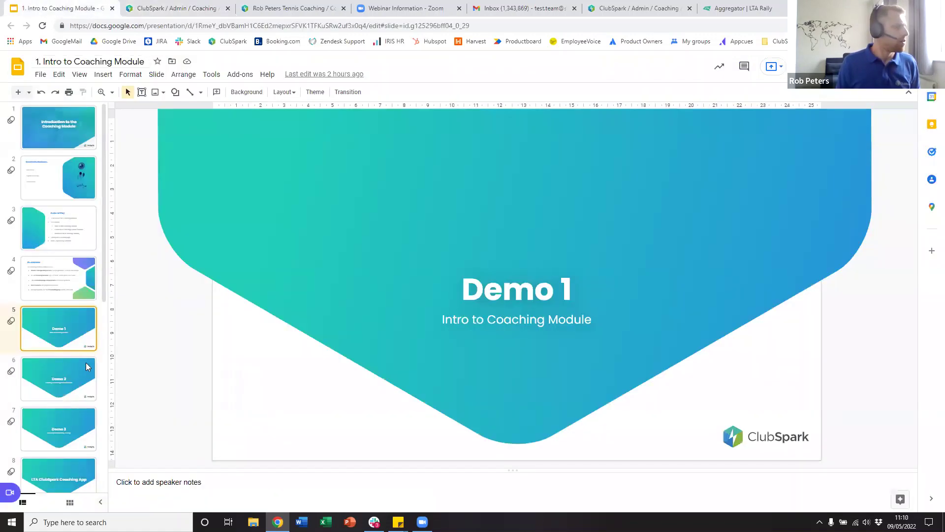
- Present from slide 8, LTA ClubSpark Coaching App, and advance to the five-feature app slide
scroll(71, 354, down, 3)
click(57, 345)
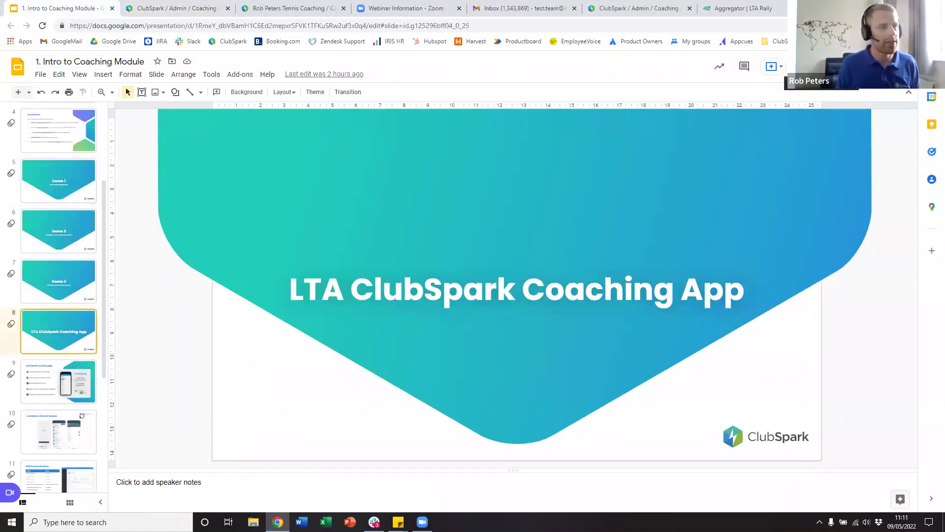
key(ctrl+F5)
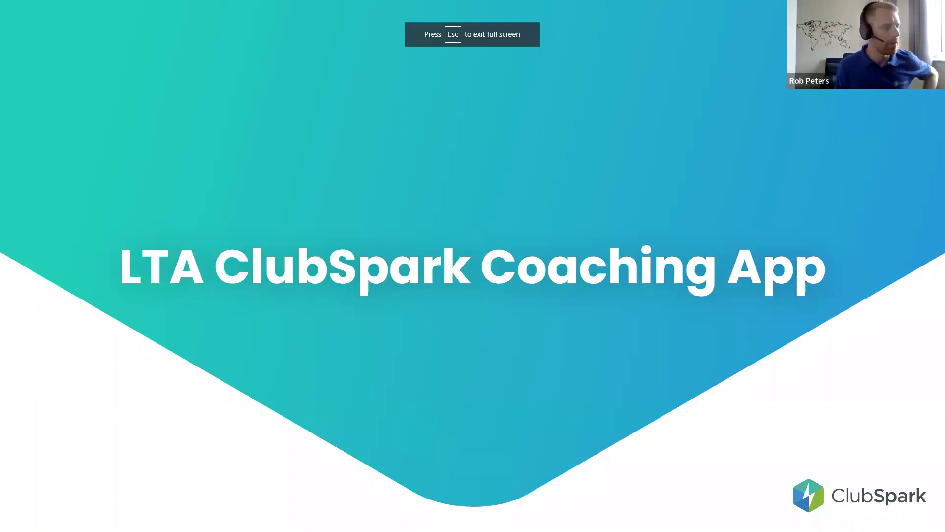
key(Right)
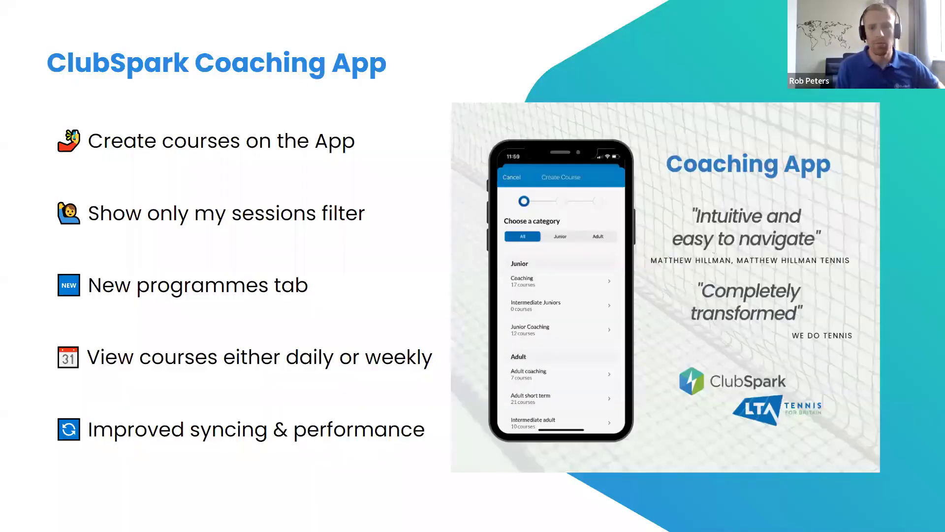